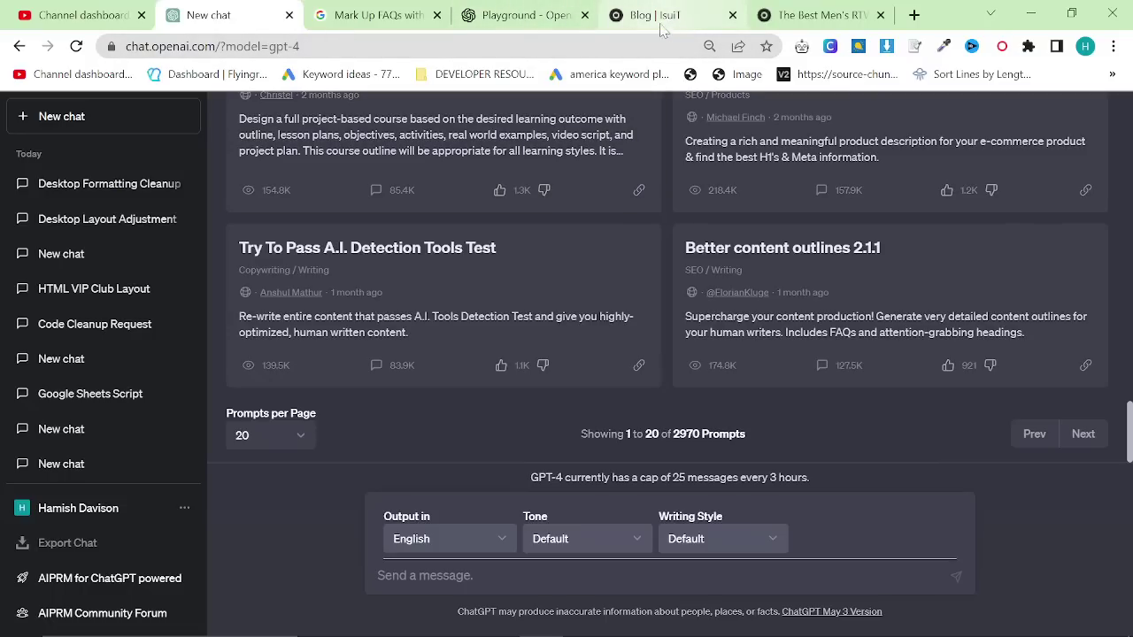
- Search Google for "faq schema google" in place of the open Google Search Central page
{"action": "left_click", "coordinate": [347, 11]}
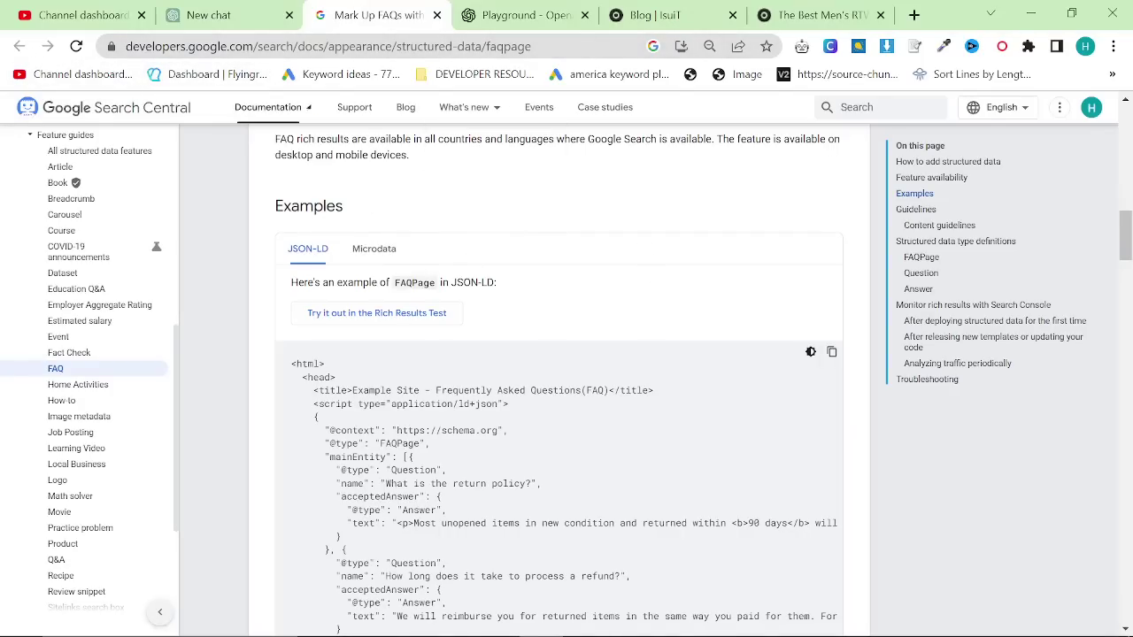
{"action": "left_click", "coordinate": [451, 44]}
{"action": "type", "text": "f"}
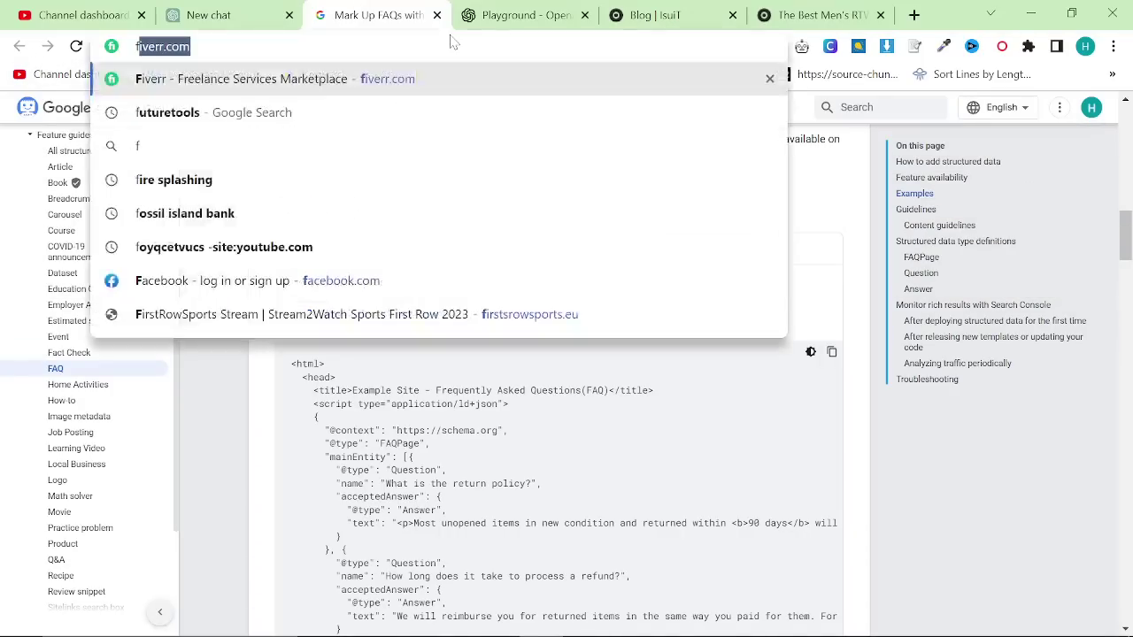
{"action": "type", "text": "aq schema google"}
{"action": "key", "text": "Return"}
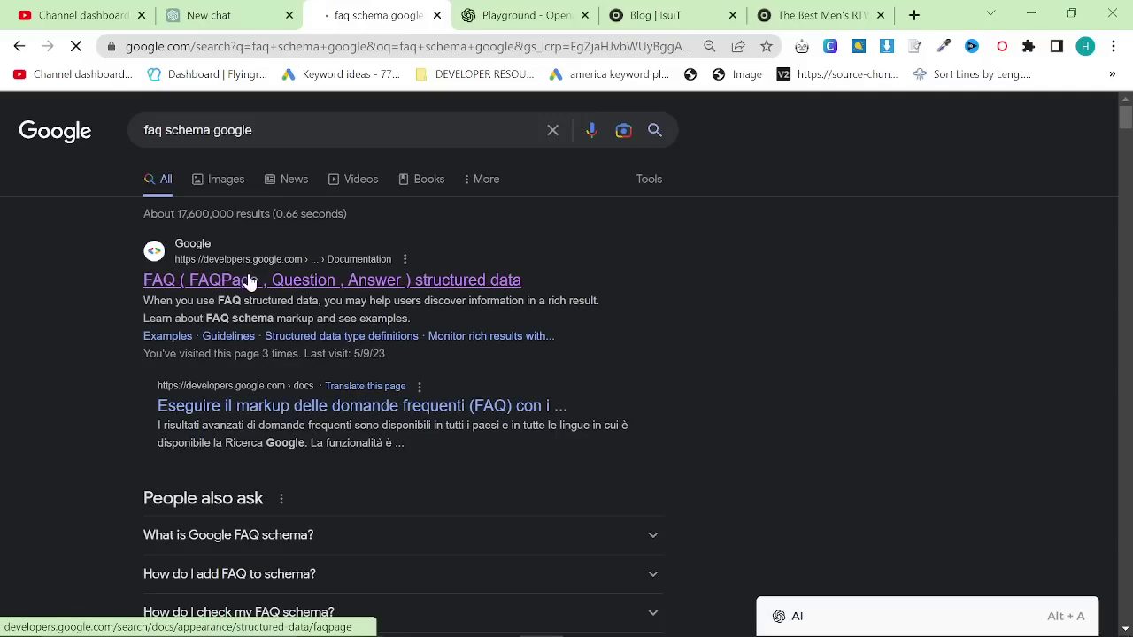
- Open Google's FAQ structured data documentation from the results and copy its FAQPage JSON-LD example code
{"action": "left_click", "coordinate": [253, 280]}
{"action": "scroll", "coordinate": [559, 308], "scroll_direction": "down", "scroll_amount": 5}
{"action": "scroll", "coordinate": [620, 319], "scroll_direction": "down", "scroll_amount": 10}
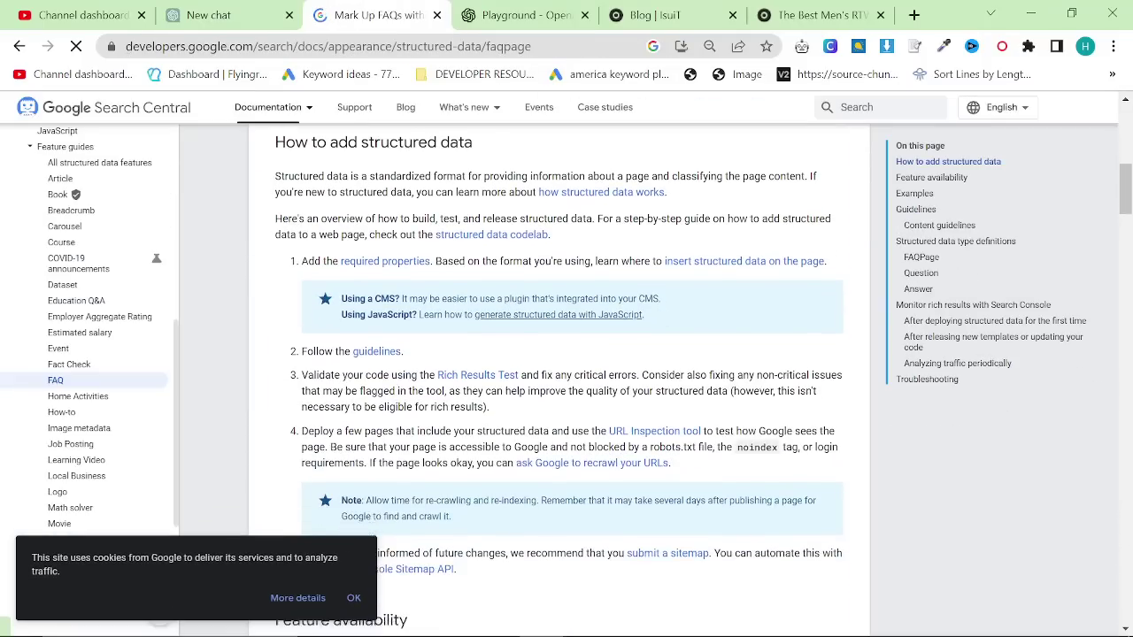
{"action": "left_click", "coordinate": [832, 264]}
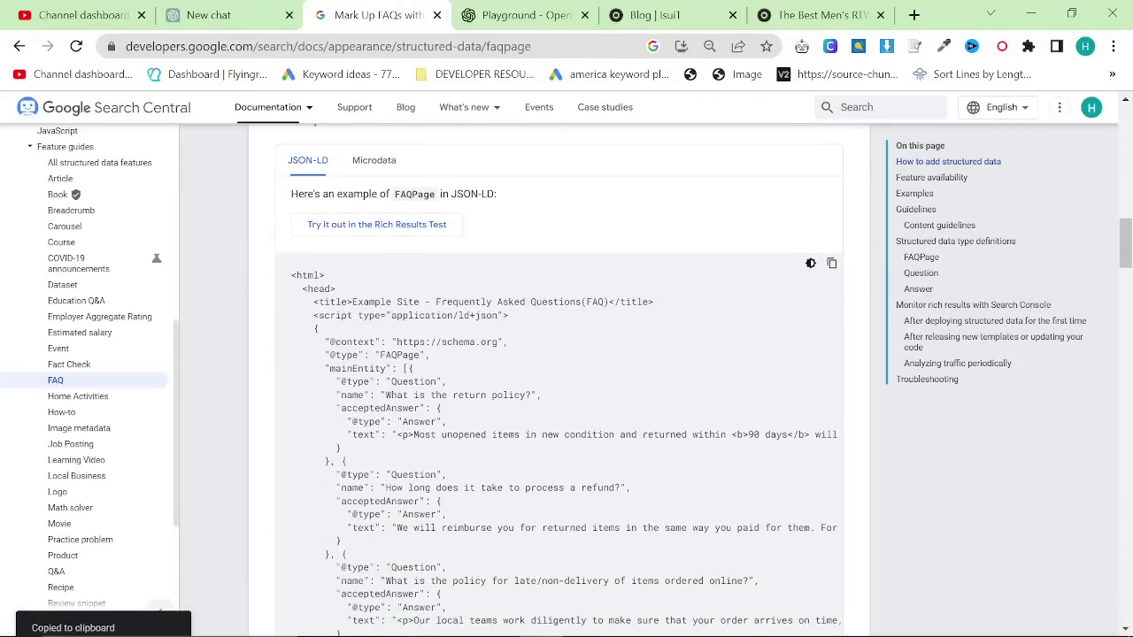
{"action": "scroll", "coordinate": [796, 309], "scroll_direction": "down", "scroll_amount": 2}
- Switch to ChatGPT and send the copied markup with the message "This is the format for schema FAQs for google, do you understand?"
{"action": "left_click", "coordinate": [209, 15]}
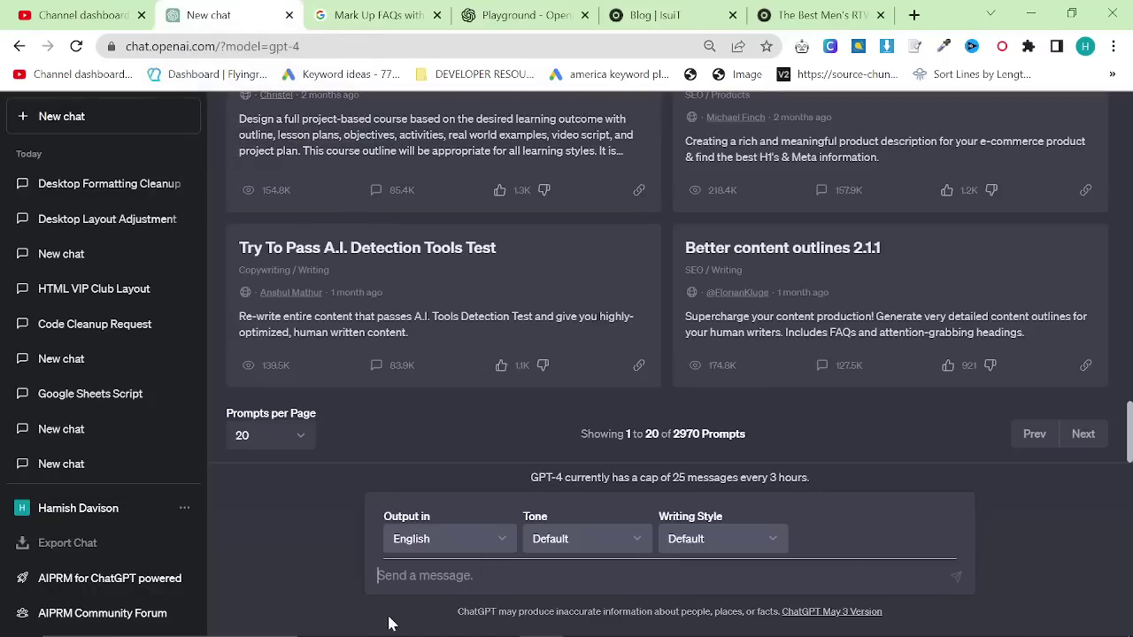
{"action": "type", "text": "This is the format for scehma"}
{"action": "key", "text": "BackSpace"}
{"action": "type", "text": "ema f"}
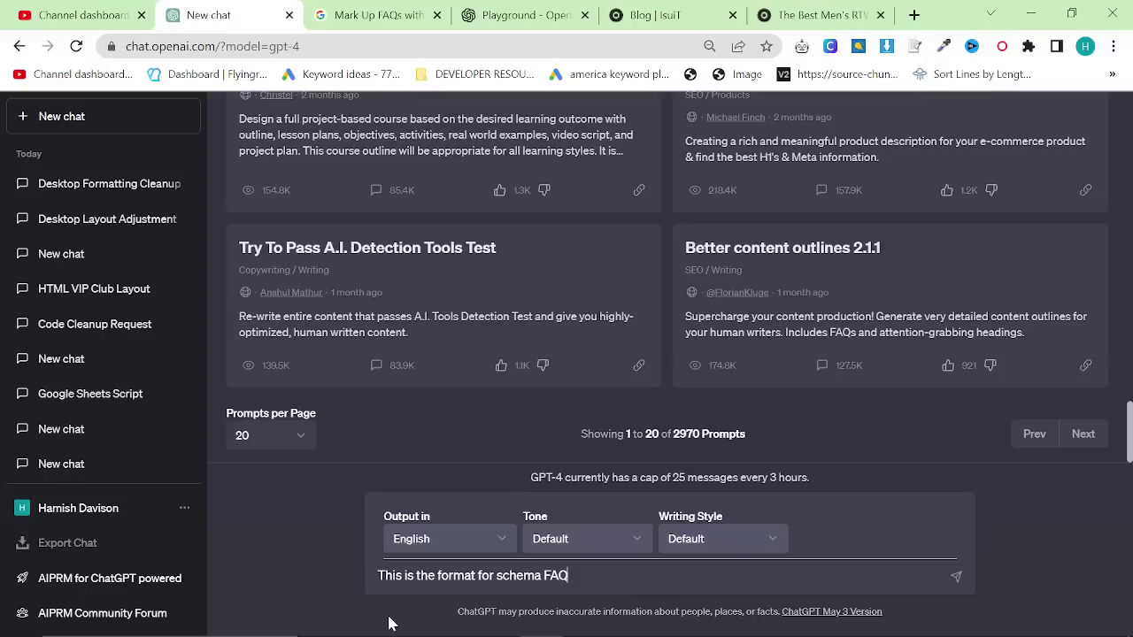
{"action": "type", "text": "AQs for gogole, do you understand?"}
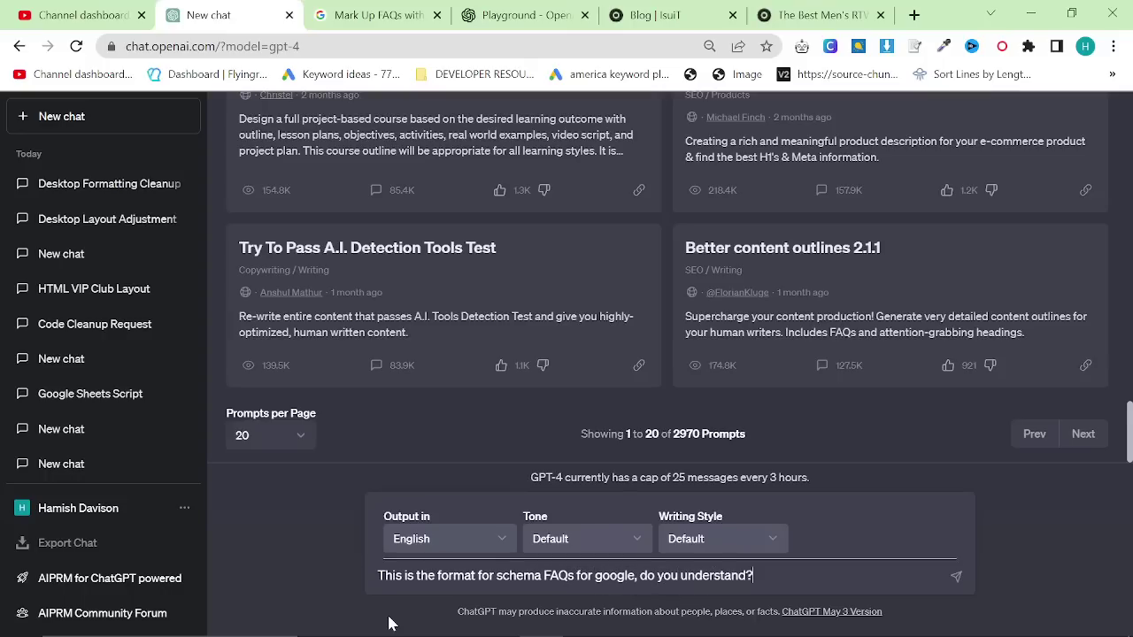
{"action": "key", "text": "Return"}
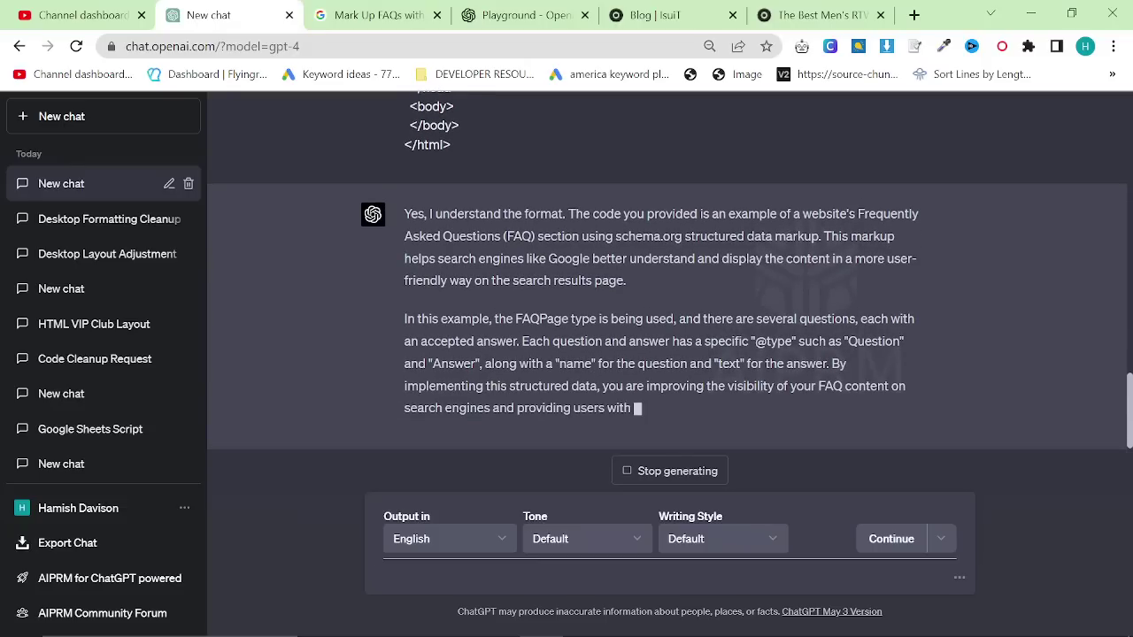
- Copy the suits article from the ISUIT blog and ask ChatGPT "Can you do an FAQ section for a blog post if I send you the blog post?"
{"action": "left_click", "coordinate": [786, 14]}
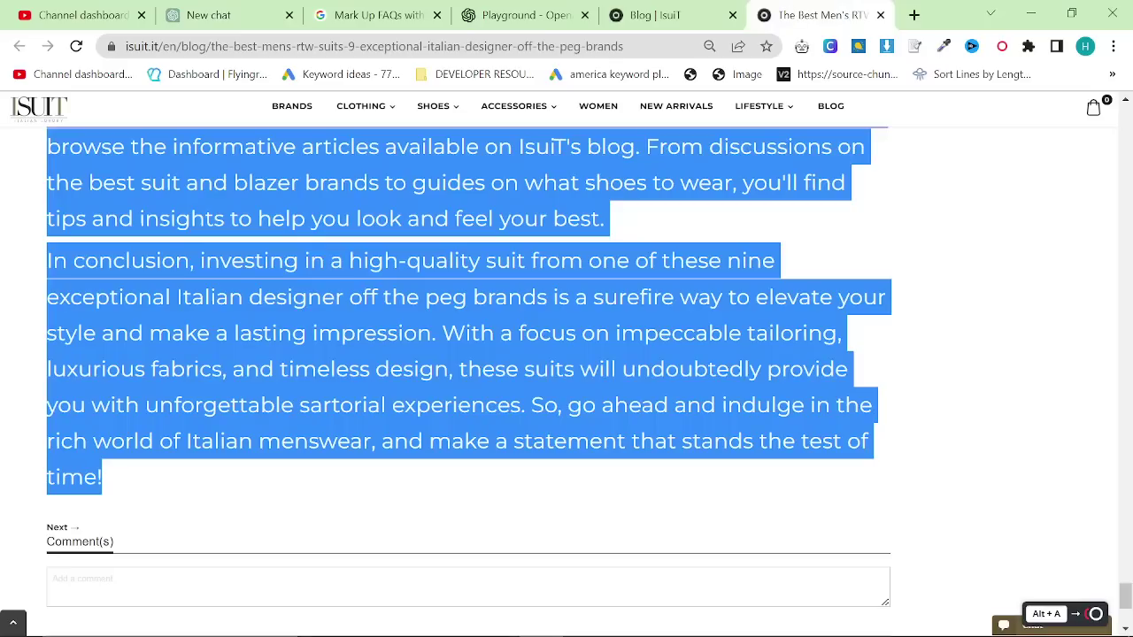
{"action": "scroll", "coordinate": [469, 354], "scroll_direction": "up", "scroll_amount": 10}
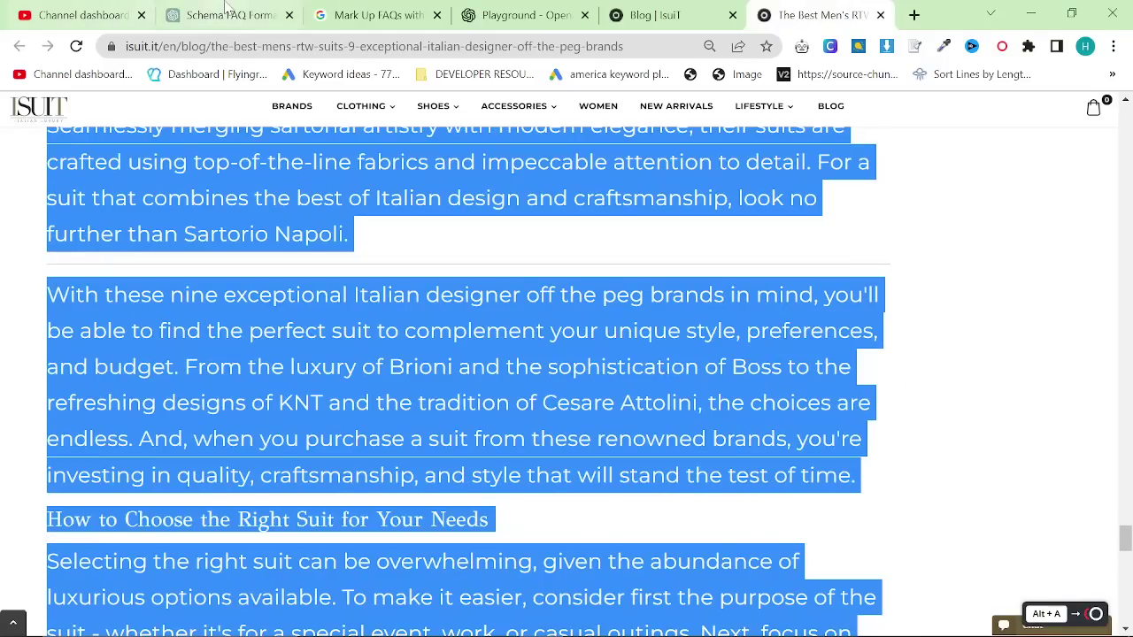
{"action": "left_click", "coordinate": [225, 14]}
{"action": "type", "text": "Can you do an FAQ"}
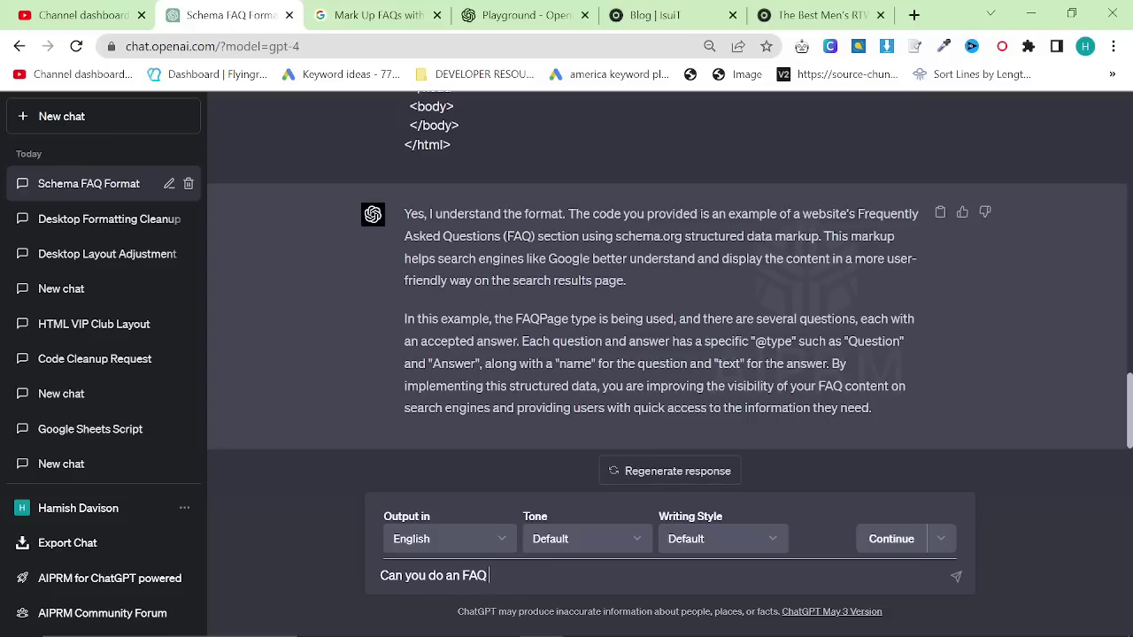
{"action": "type", "text": " section for a blog post if I send you the bl"}
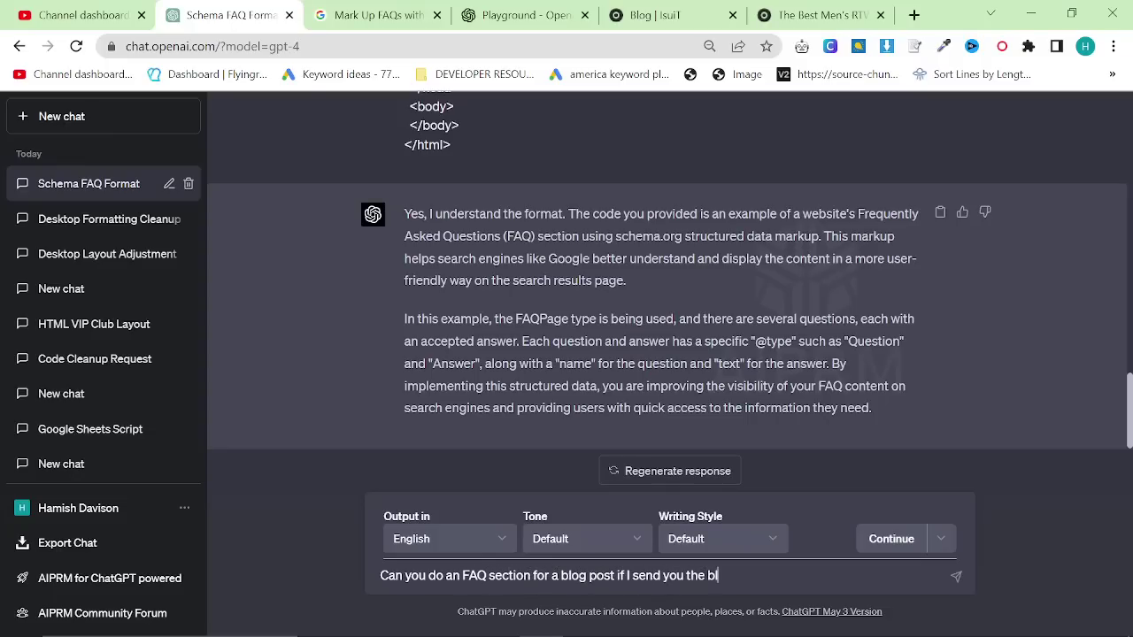
{"action": "type", "text": "og post?"}
{"action": "key", "text": "Return"}
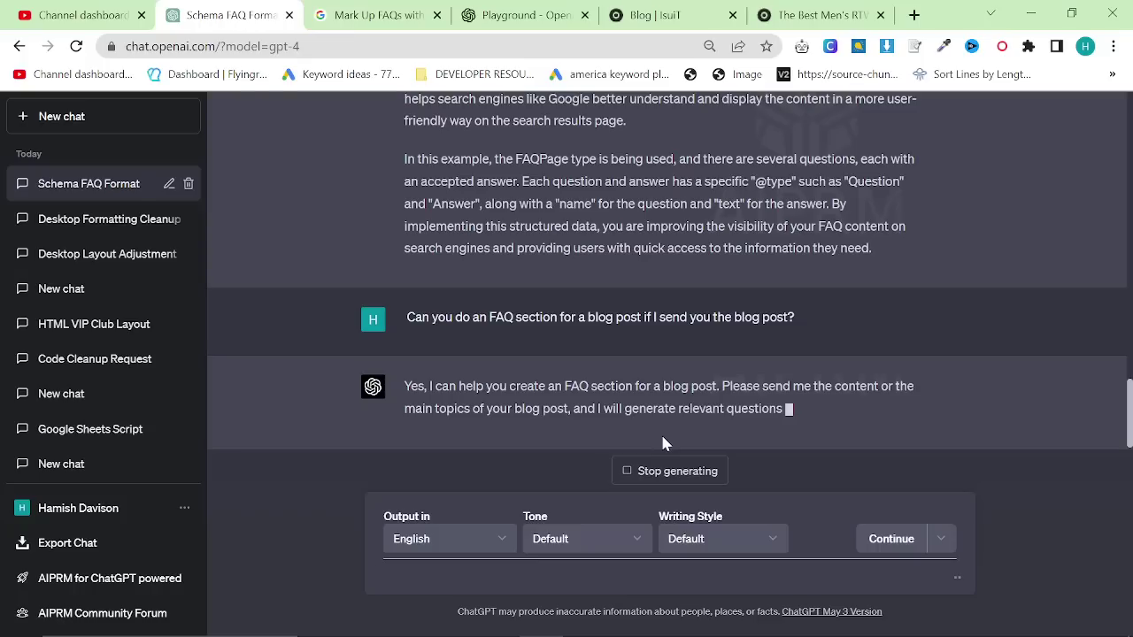
- Send "Please generate an FAQ following the schema format I gave you before, from this article:" followed by the copied article text
{"action": "left_click", "coordinate": [489, 563]}
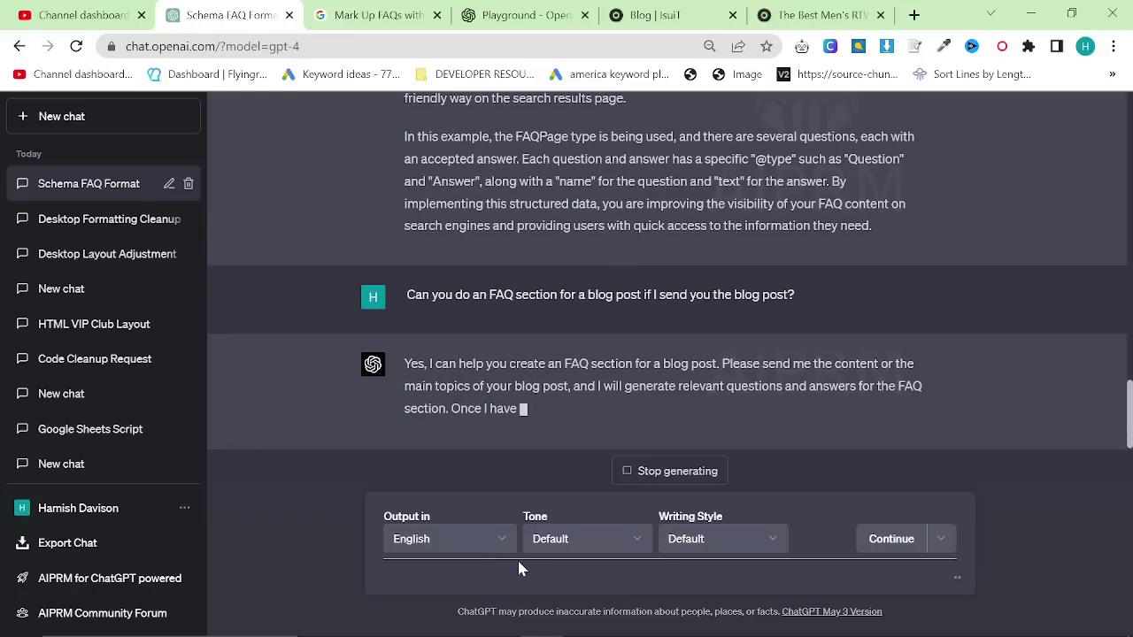
{"action": "type", "text": "Please generate an FAQ forllowing the schema format I gave you bef"}
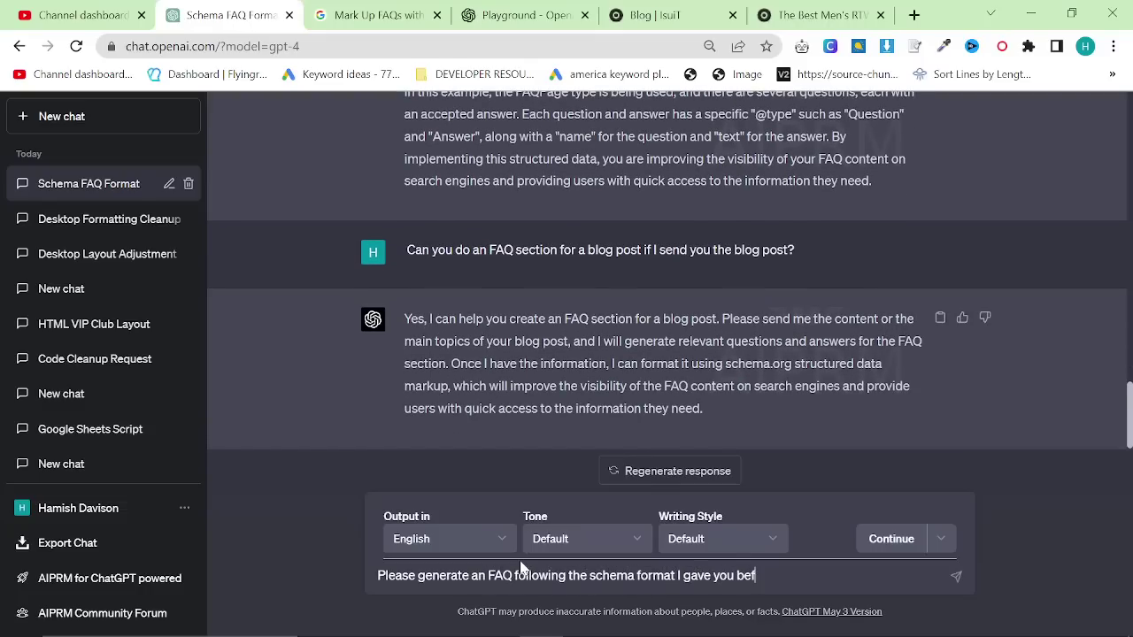
{"action": "type", "text": "ore, from this article:"}
{"action": "key", "text": "shift+Return"}
{"action": "key", "text": "ctrl+v"}
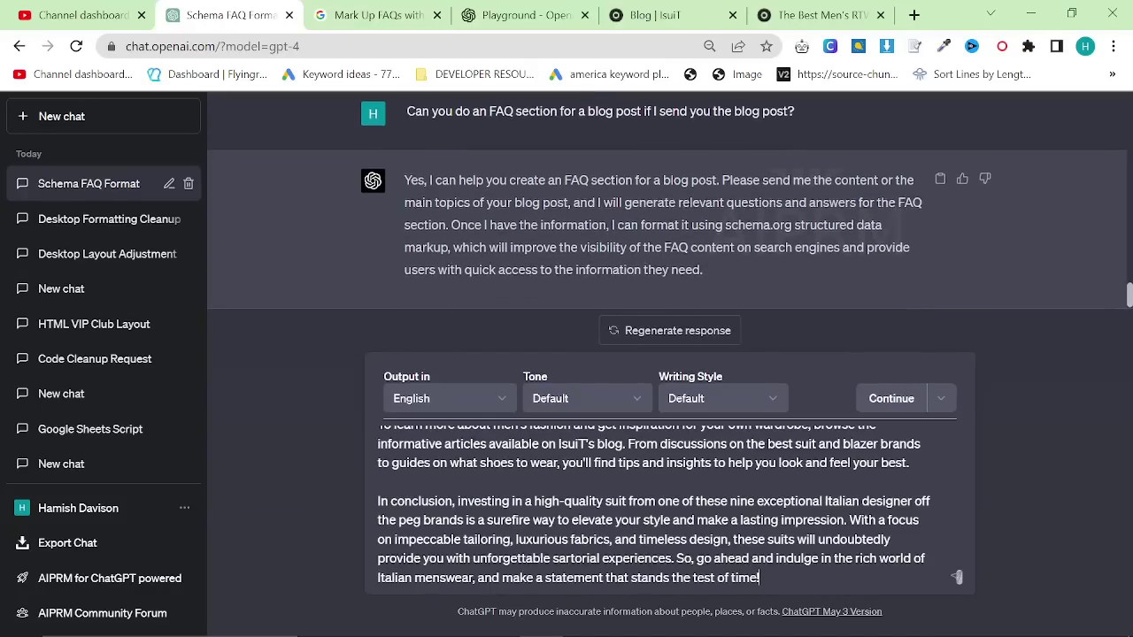
{"action": "key", "text": "Return"}
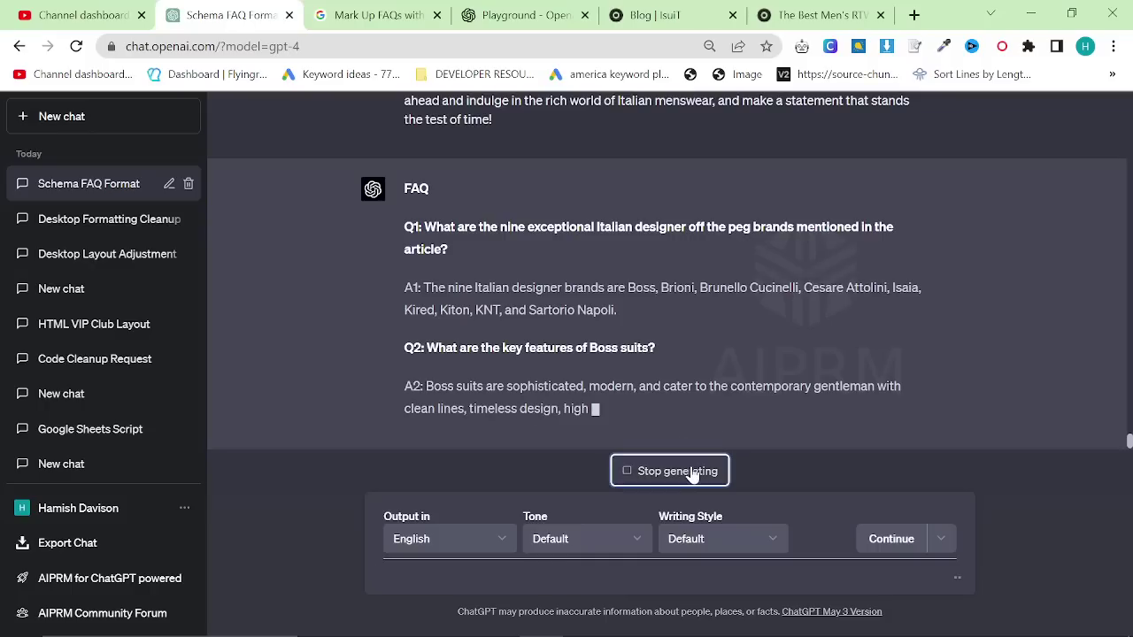
- Stop the FAQ response, copy it, and paste it into a new blank Google Docs document
{"action": "left_click", "coordinate": [690, 471]}
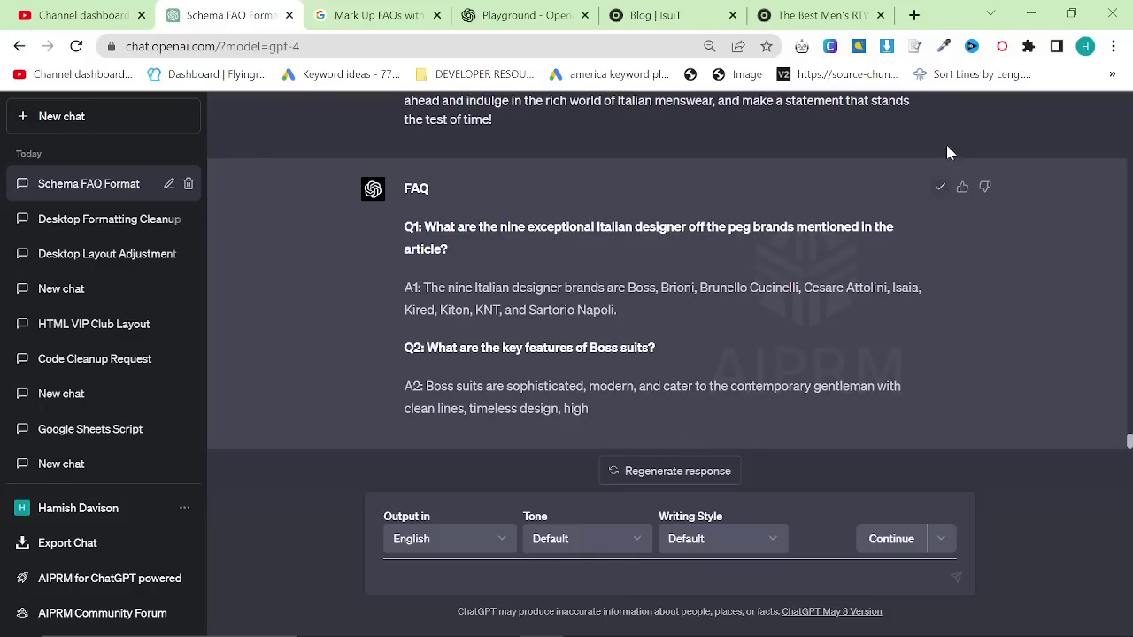
{"action": "left_click", "coordinate": [914, 15]}
{"action": "type", "text": "markd"}
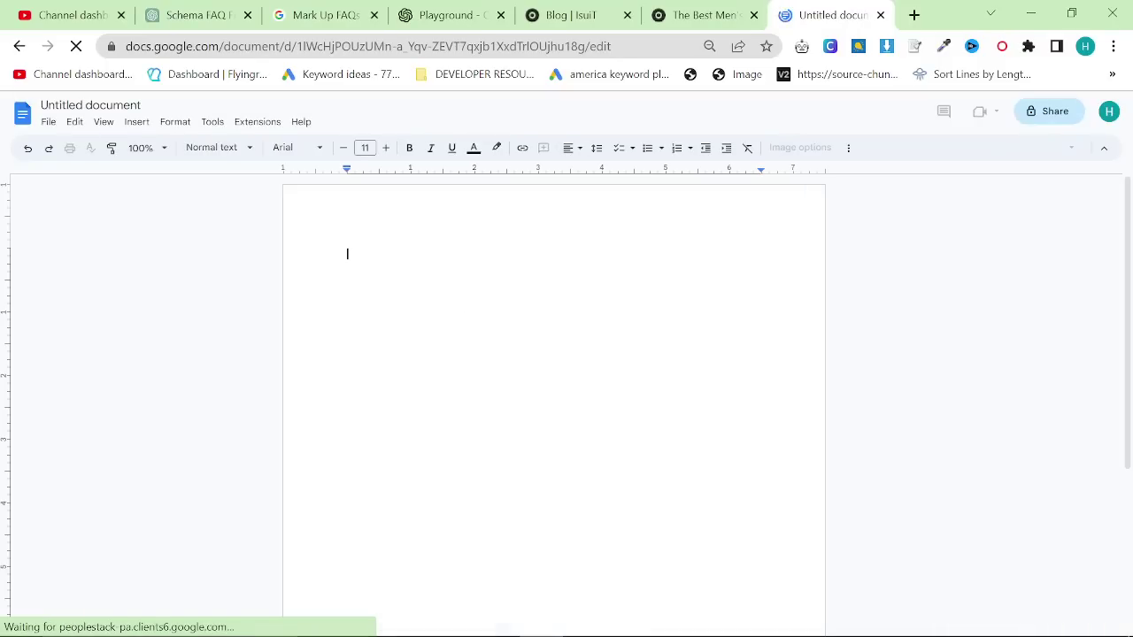
{"action": "type", "text": "**FAQ**  **Q1: What are the nine exceptional Italian designer off the peg brands mentioned in the article?**  A1: The nine Italian designer brands are Boss, Brioni, Brunello Cucinelli, Cesare Attolini, Isaia, Kired, Kiton, KNT, and Sartorio Napoli.  **Q2: What are the key features of Boss suits?**  A2: Boss suits are sophisticated, modern, and cater to the contemporary gentleman with clean lines, timeless design, high"}
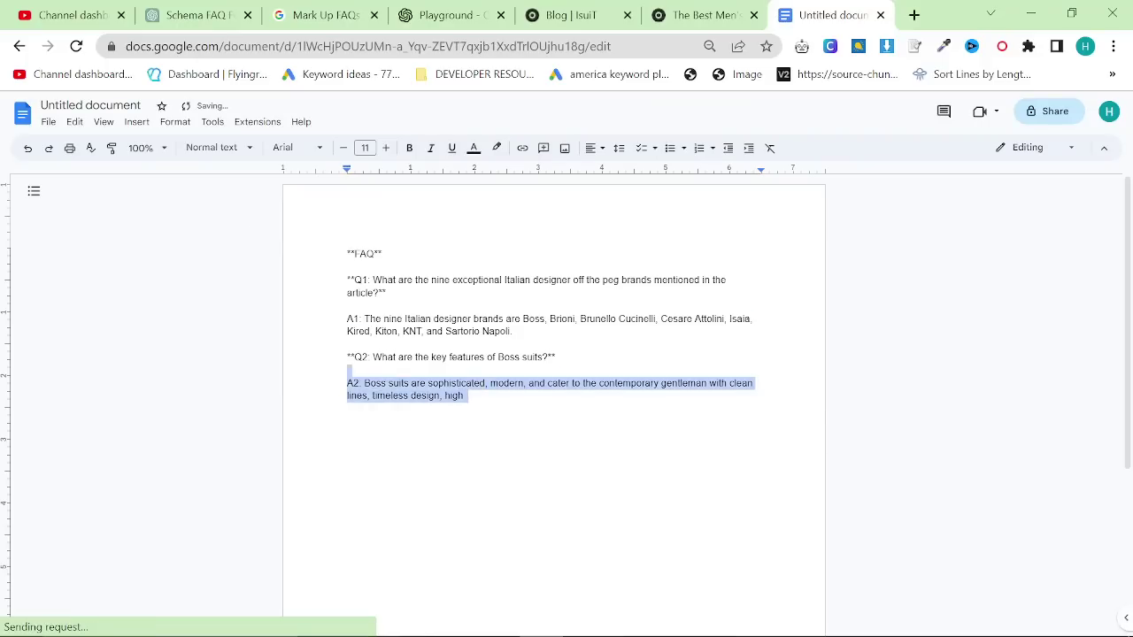
{"action": "scroll", "coordinate": [474, 383], "scroll_direction": "down", "scroll_amount": 1}
{"action": "scroll", "coordinate": [475, 383], "scroll_direction": "up", "scroll_amount": 1}
- Switch to the OpenAI Playground, choose the gpt-3.5-turbo model and set the maximum length to 2048
{"action": "left_click", "coordinate": [434, 10]}
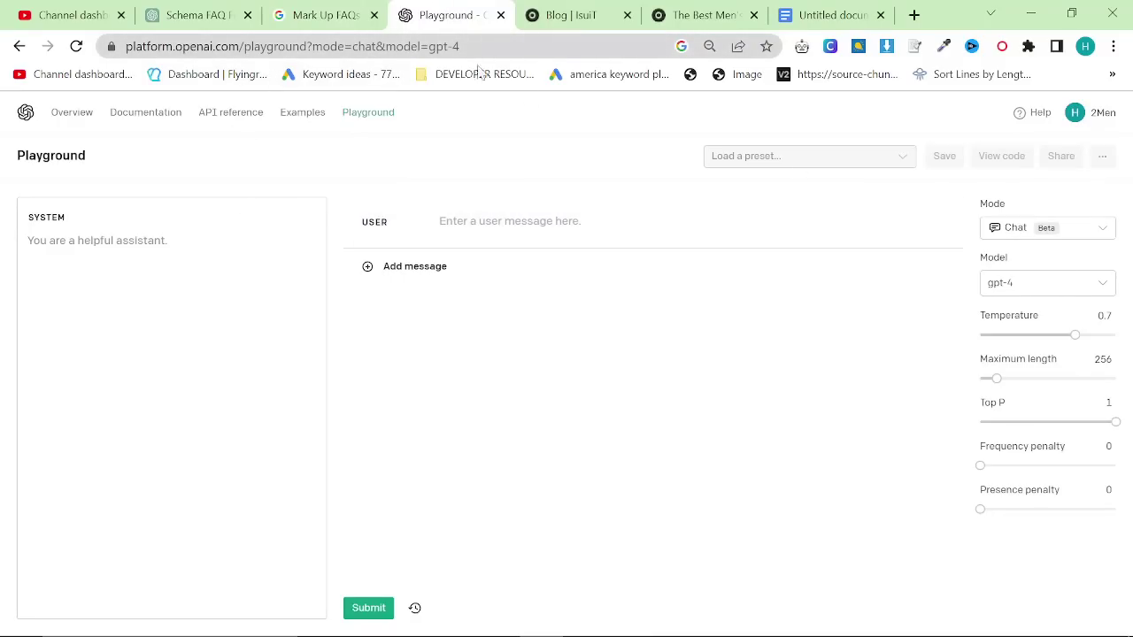
{"action": "left_click", "coordinate": [1020, 284]}
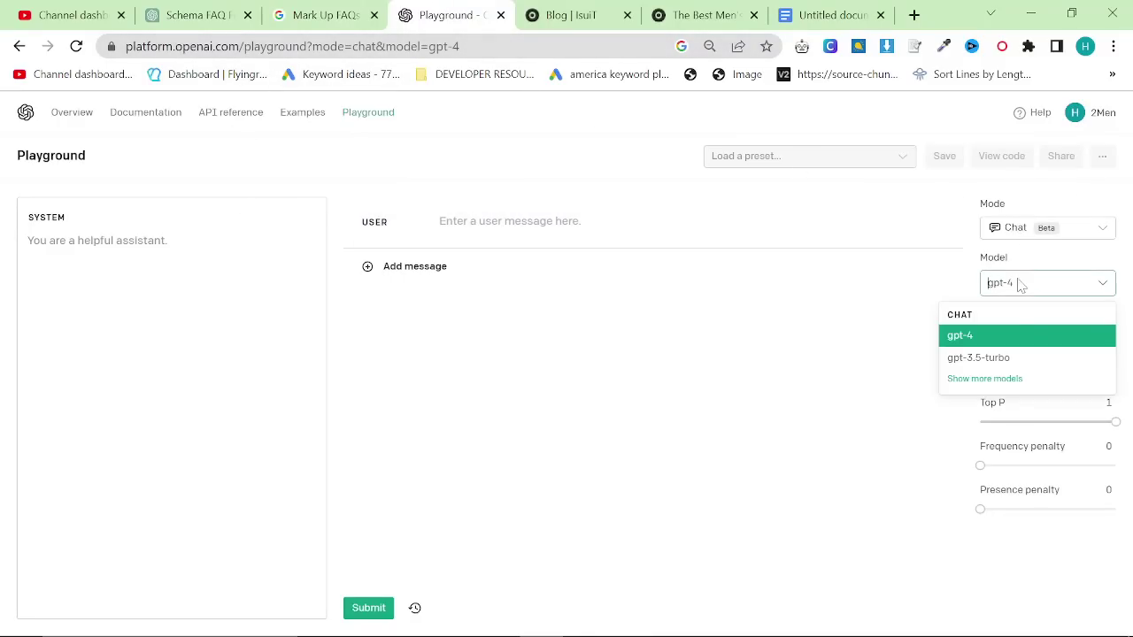
{"action": "left_click", "coordinate": [973, 361]}
{"action": "left_click", "coordinate": [1006, 379]}
{"action": "left_click_drag", "start_coordinate": [1031, 382], "coordinate": [1117, 379]}
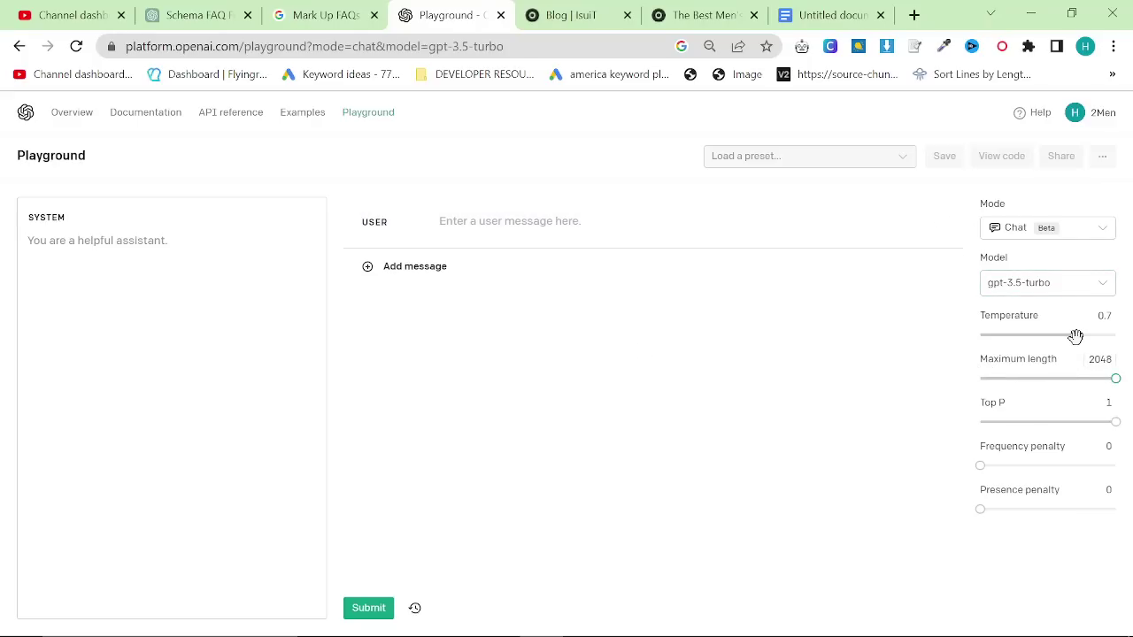
- Copy the FAQPage JSON-LD example from Google's FAQ documentation again and paste it into the Playground's system prompt
{"action": "left_click", "coordinate": [198, 11]}
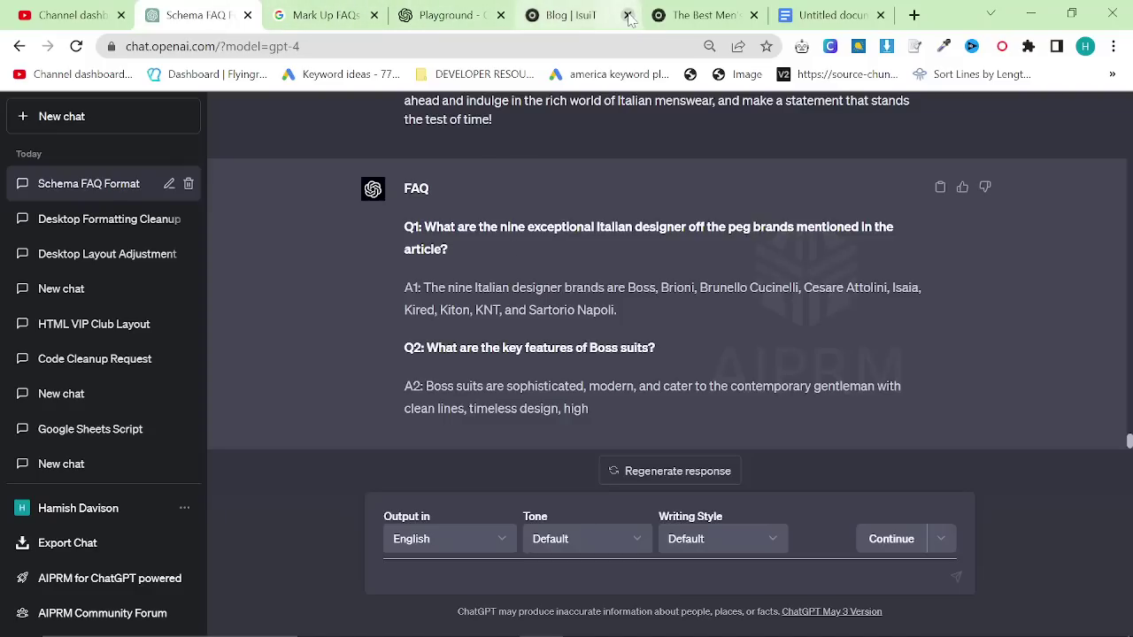
{"action": "left_click", "coordinate": [447, 15]}
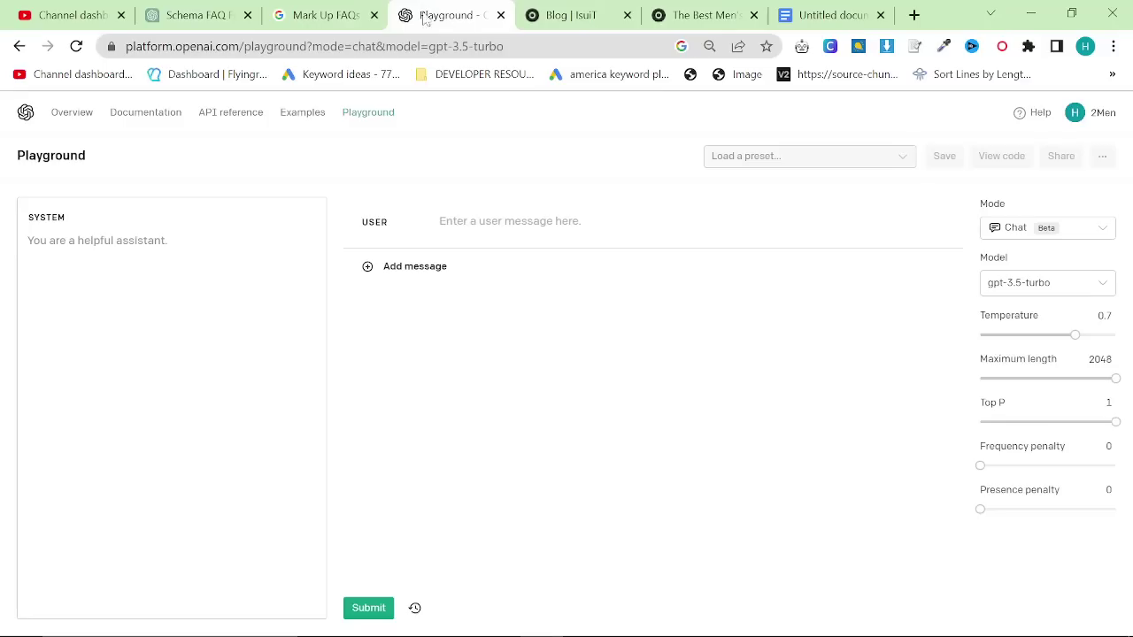
{"action": "left_click", "coordinate": [334, 9]}
{"action": "scroll", "coordinate": [801, 331], "scroll_direction": "up", "scroll_amount": 10}
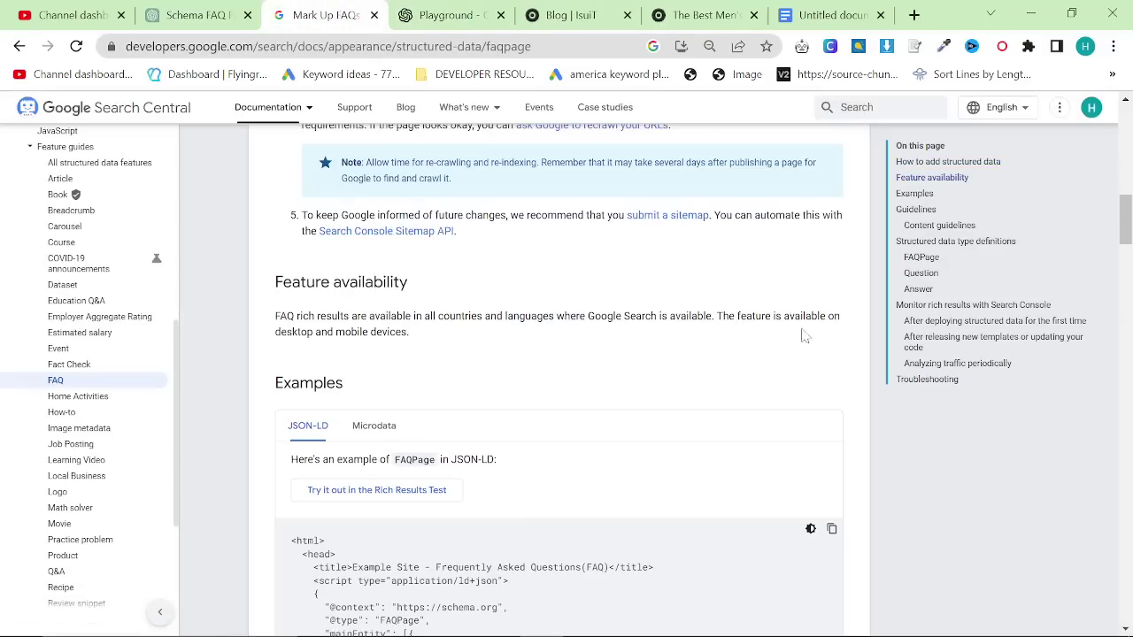
{"action": "left_click", "coordinate": [829, 530]}
{"action": "left_click", "coordinate": [446, 15]}
{"action": "left_click", "coordinate": [168, 354]}
{"action": "key", "text": "ctrl+v"}
{"action": "scroll", "coordinate": [168, 424], "scroll_direction": "up", "scroll_amount": 1}
{"action": "scroll", "coordinate": [169, 424], "scroll_direction": "up", "scroll_amount": 15}
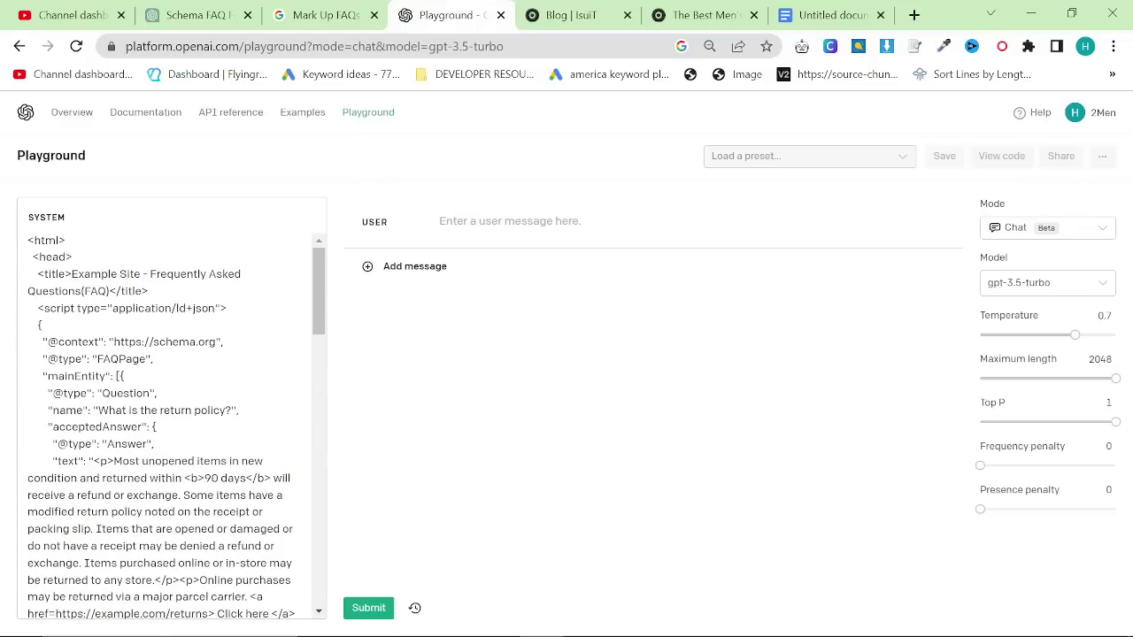
- Add an introductory line above the pasted markup in the system prompt, beginning "Here is some HTML for schema FAQ"
{"action": "key", "text": "Return"}
{"action": "key", "text": "Return"}
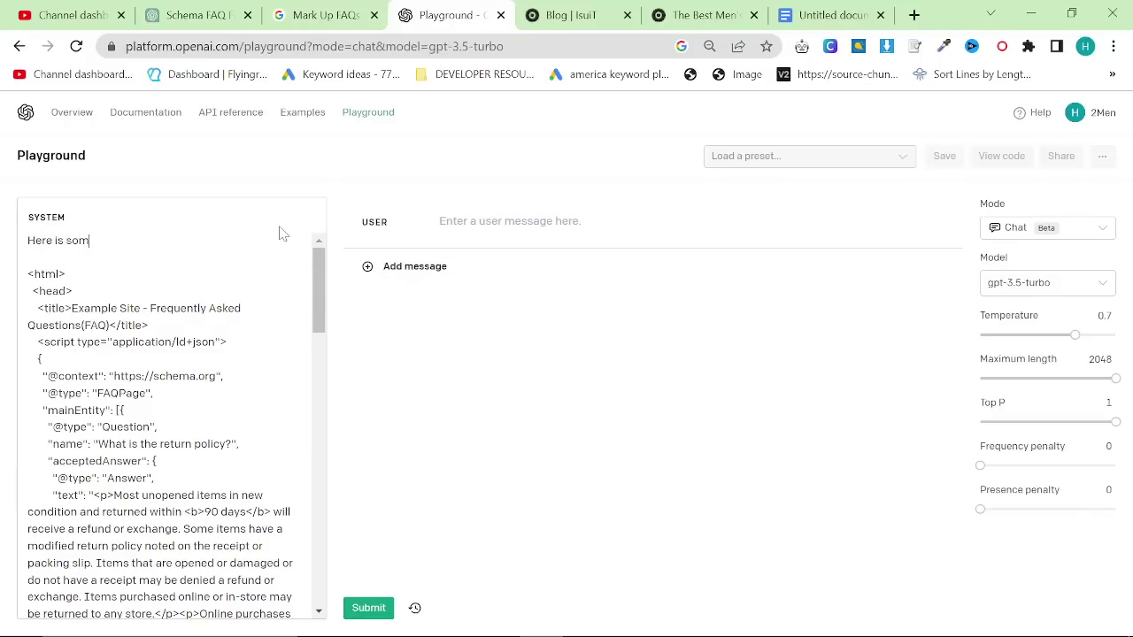
{"action": "type", "text": "or se"}
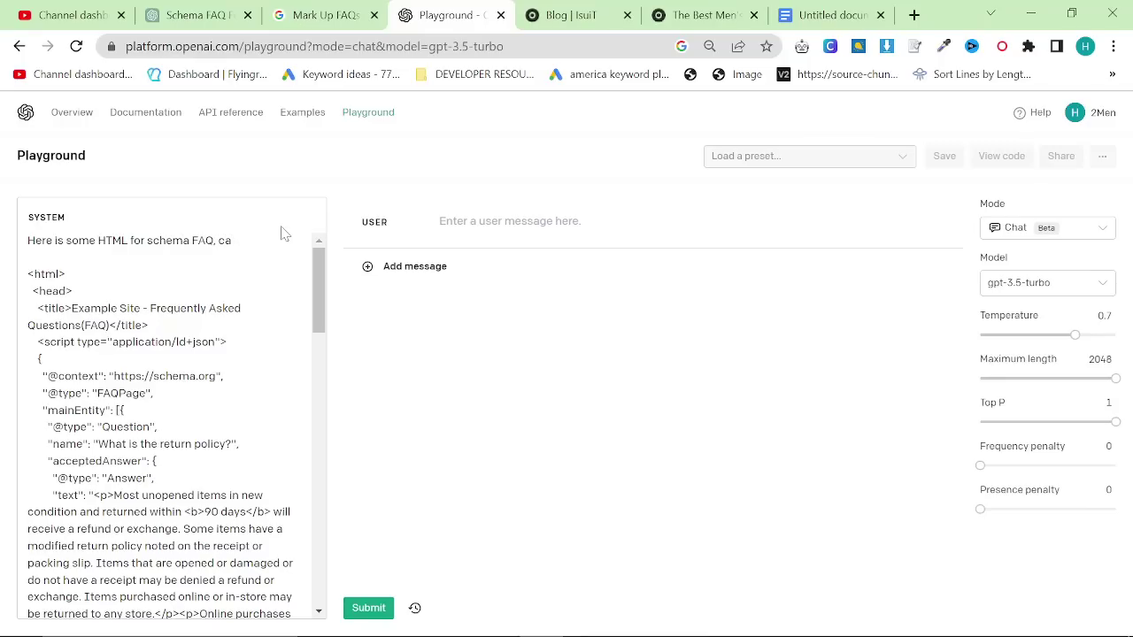
- Below the markup, add the line "Here is my article I want FAQ's made" and paste the suits article from the blog
{"action": "scroll", "coordinate": [283, 233], "scroll_direction": "down", "scroll_amount": 15}
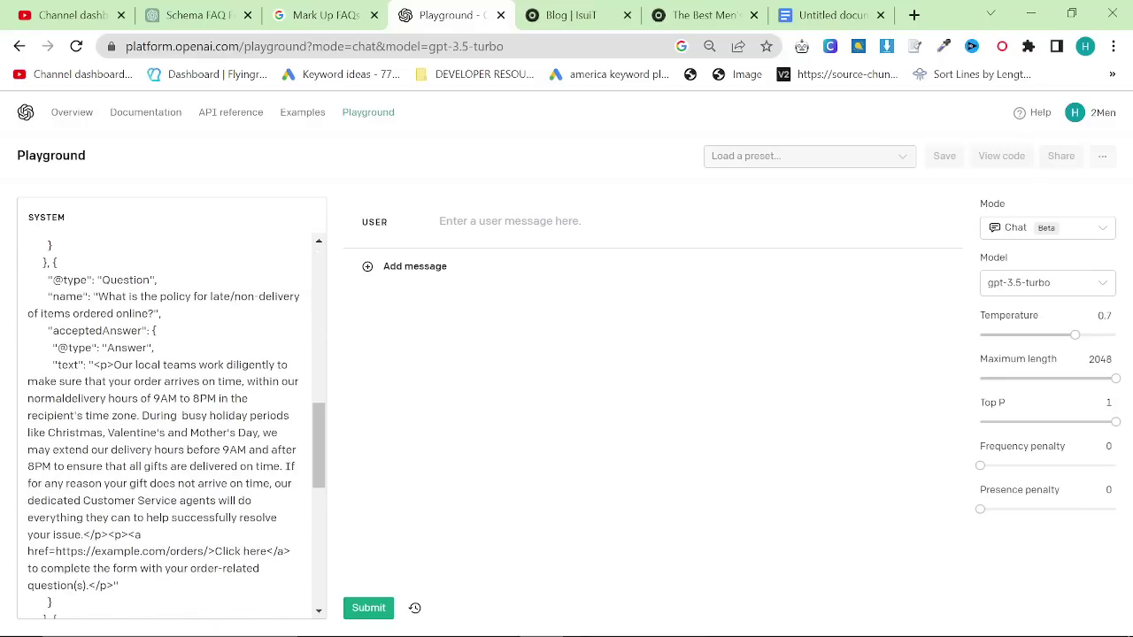
{"action": "left_click", "coordinate": [705, 15]}
{"action": "left_click", "coordinate": [425, 9]}
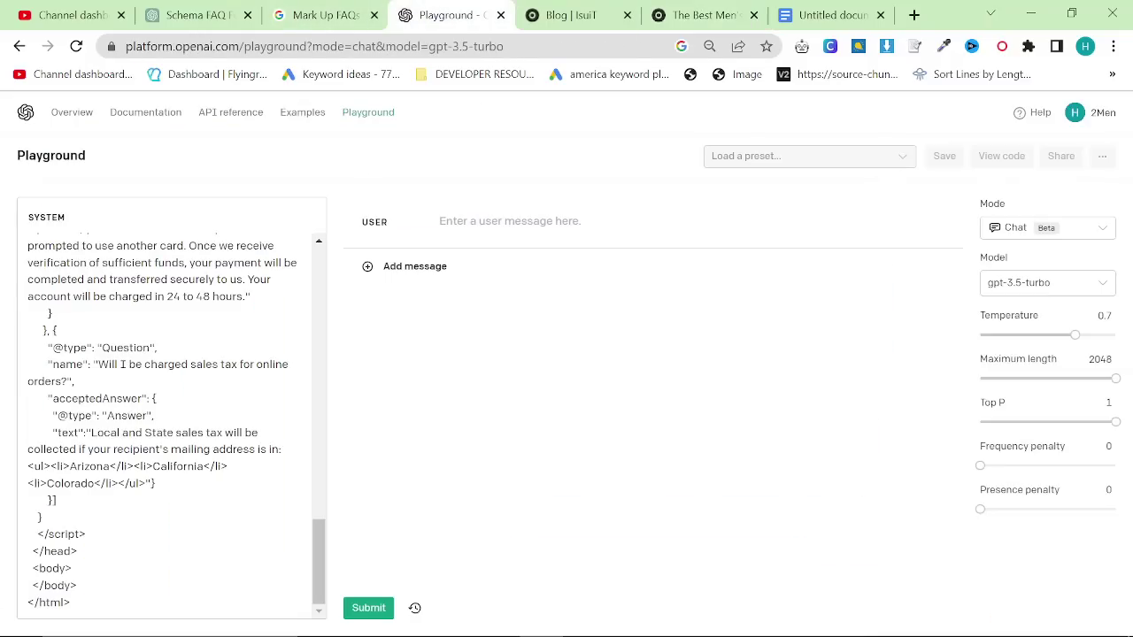
{"action": "key", "text": "Return"}
{"action": "key", "text": "Return"}
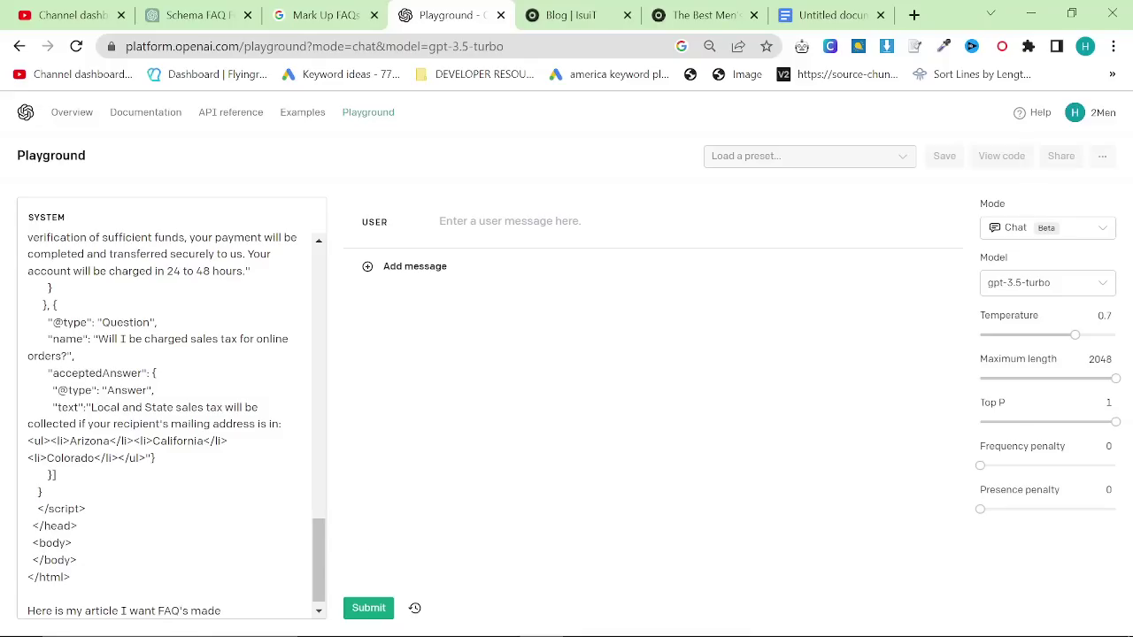
{"action": "type", "text": ":"}
{"action": "key", "text": "ctrl+v"}
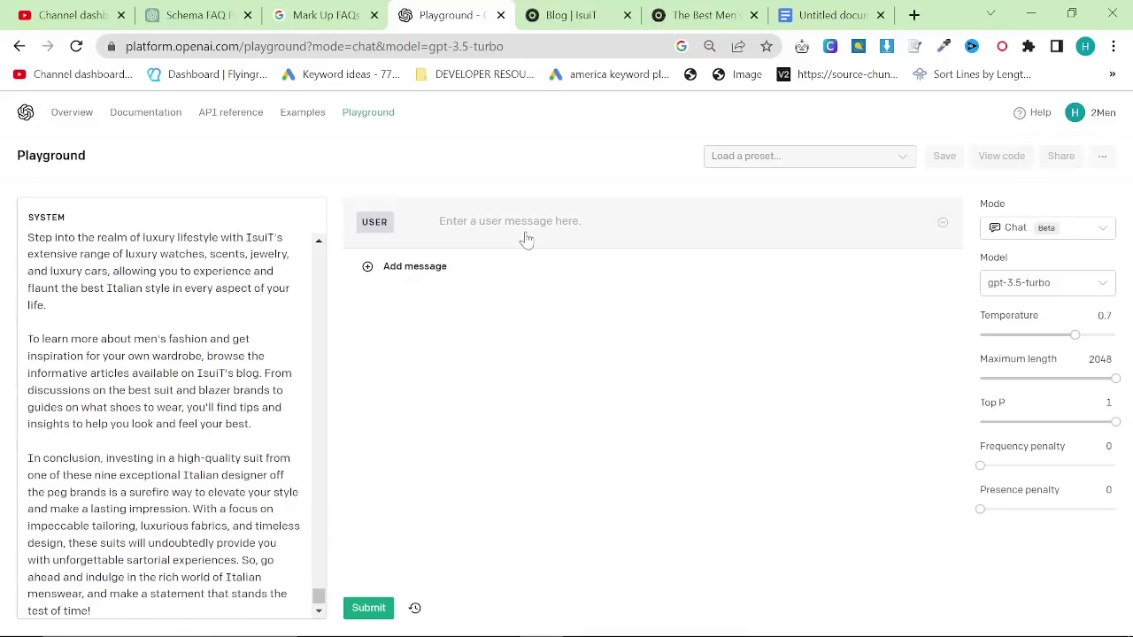
- Enter the user message "Make me HTML FAQs using the schema format from the prompt." and submit it
{"action": "left_click", "coordinate": [526, 239]}
{"action": "type", "text": "Make me HTML FAQs using the schema from the prompt."}
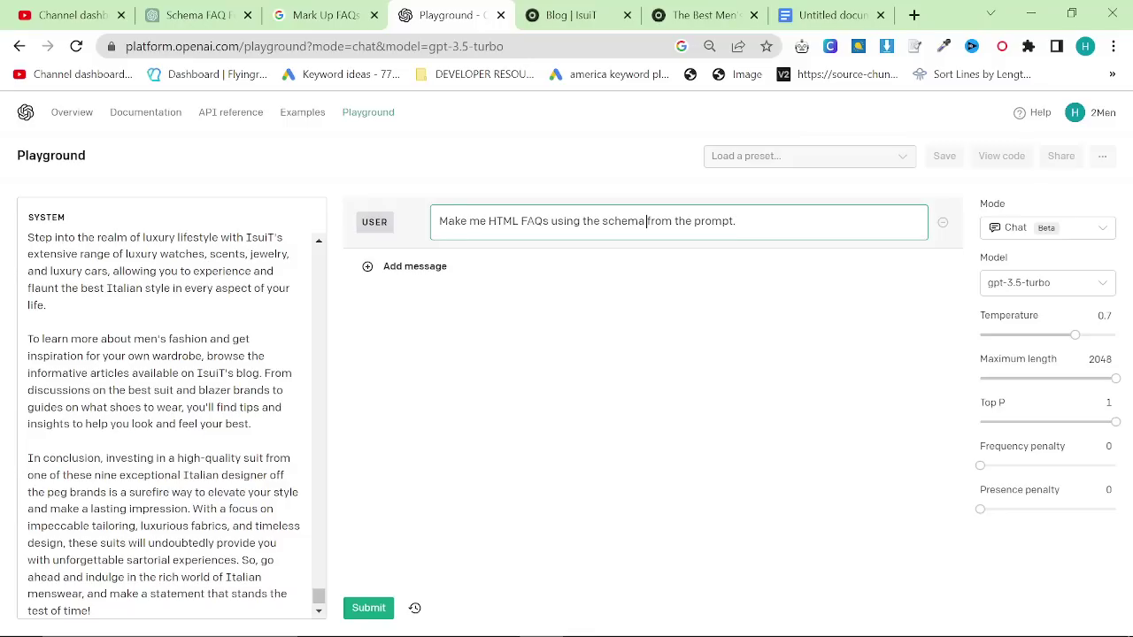
{"action": "type", "text": "format"}
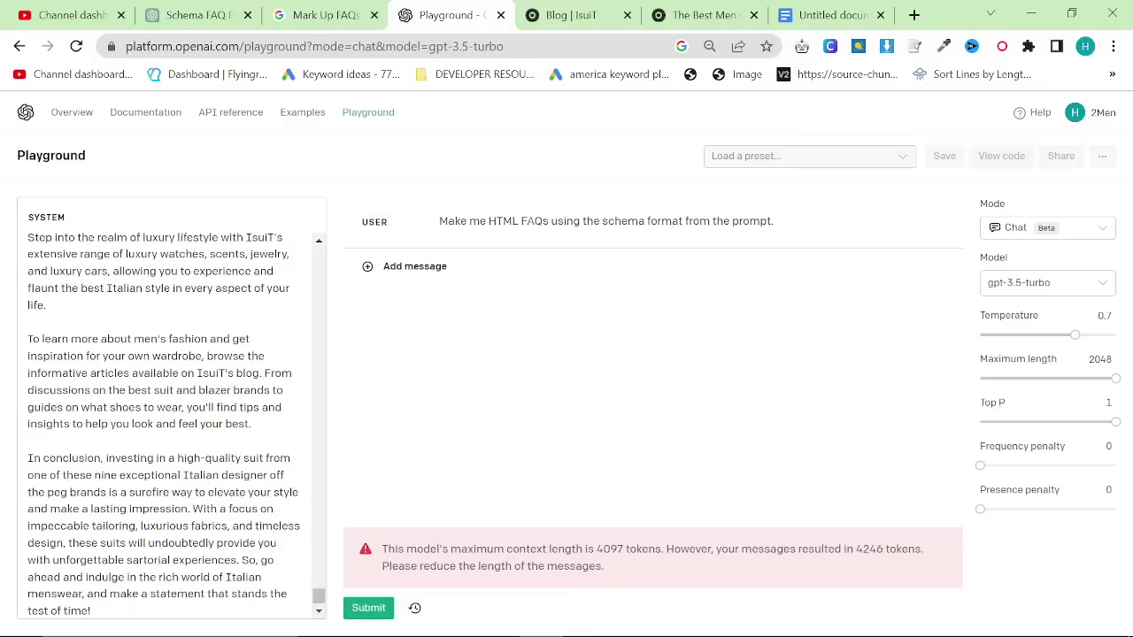
{"action": "left_click_drag", "start_coordinate": [618, 567], "coordinate": [423, 549]}
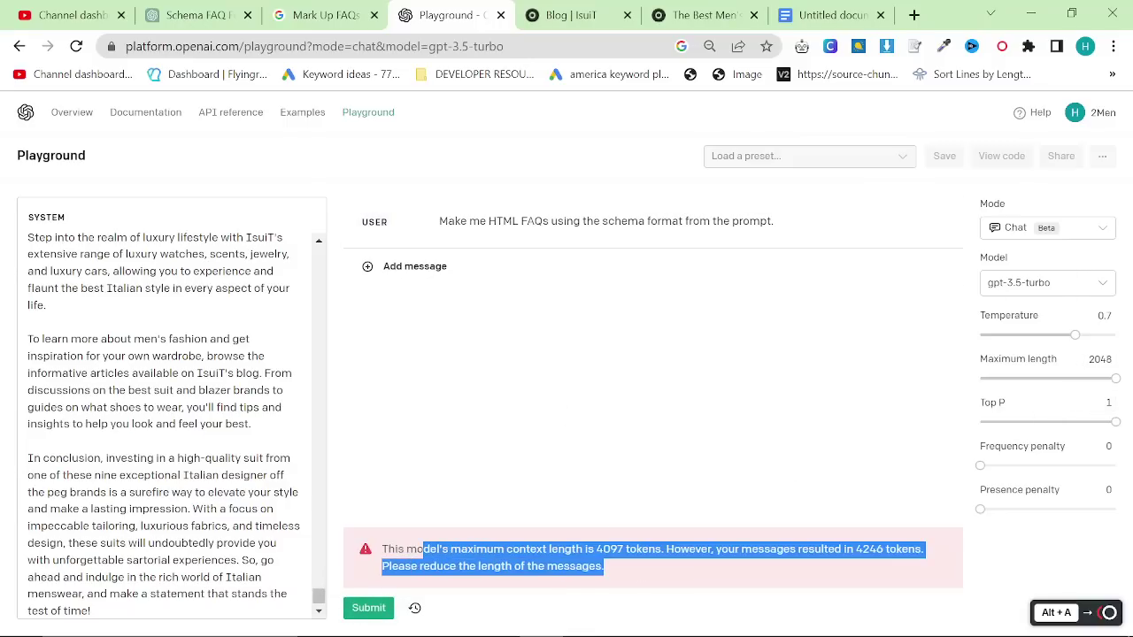
- Delete the article's last three paragraphs, starting at "Step into the realm of luxury lifestyle", from the system prompt and resubmit
{"action": "left_click", "coordinate": [92, 610]}
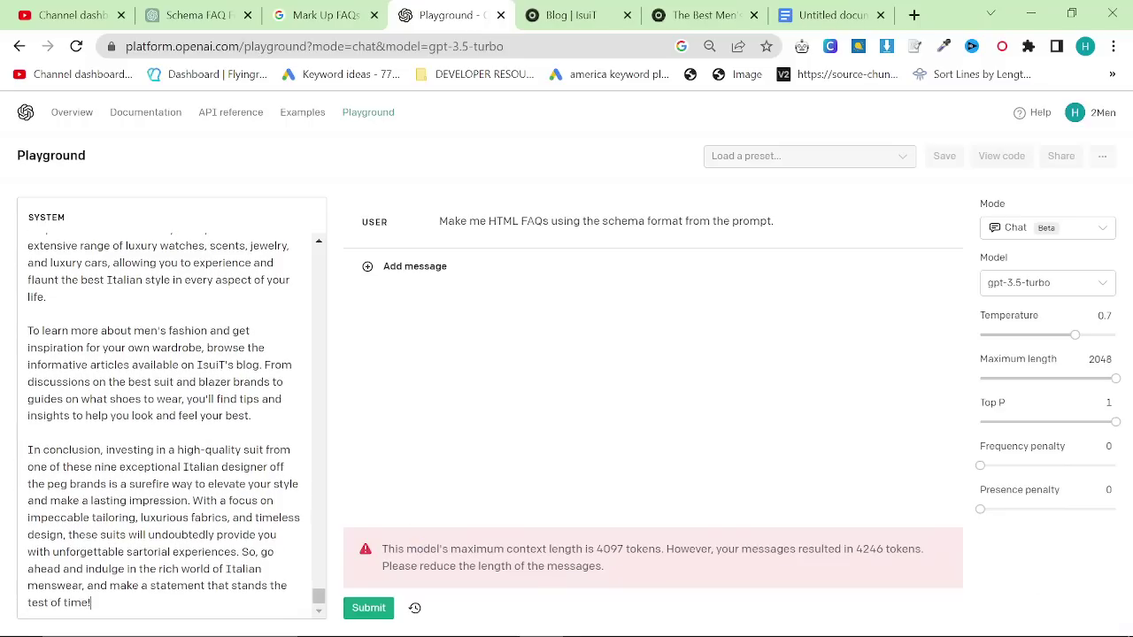
{"action": "left_click_drag", "start_coordinate": [92, 603], "coordinate": [16, 310]}
{"action": "key", "text": "BackSpace"}
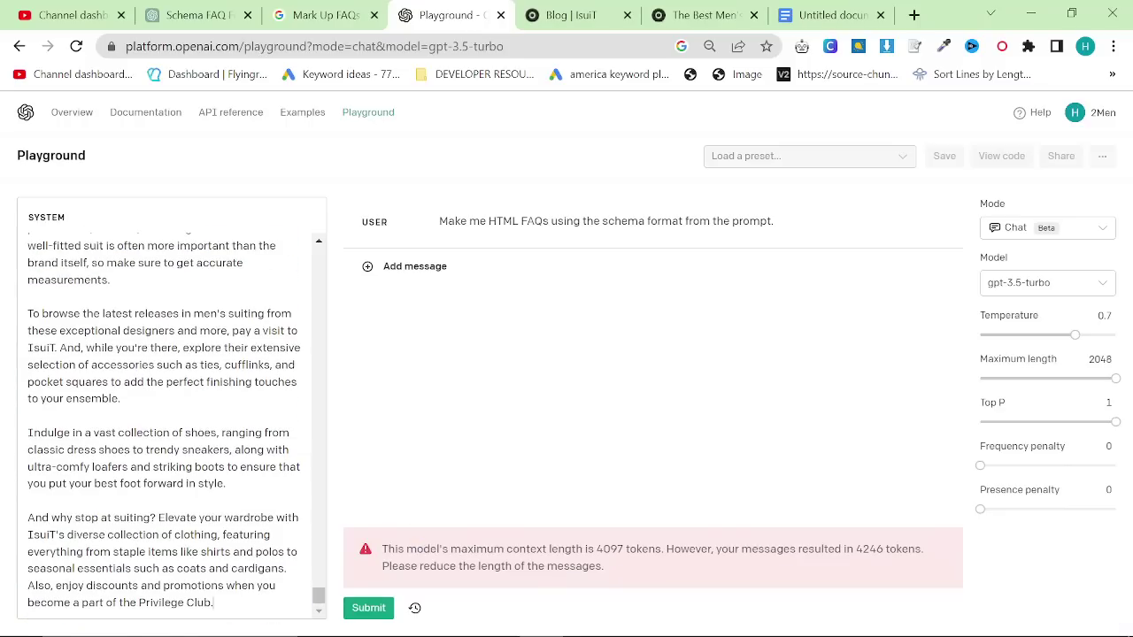
{"action": "left_click", "coordinate": [379, 610]}
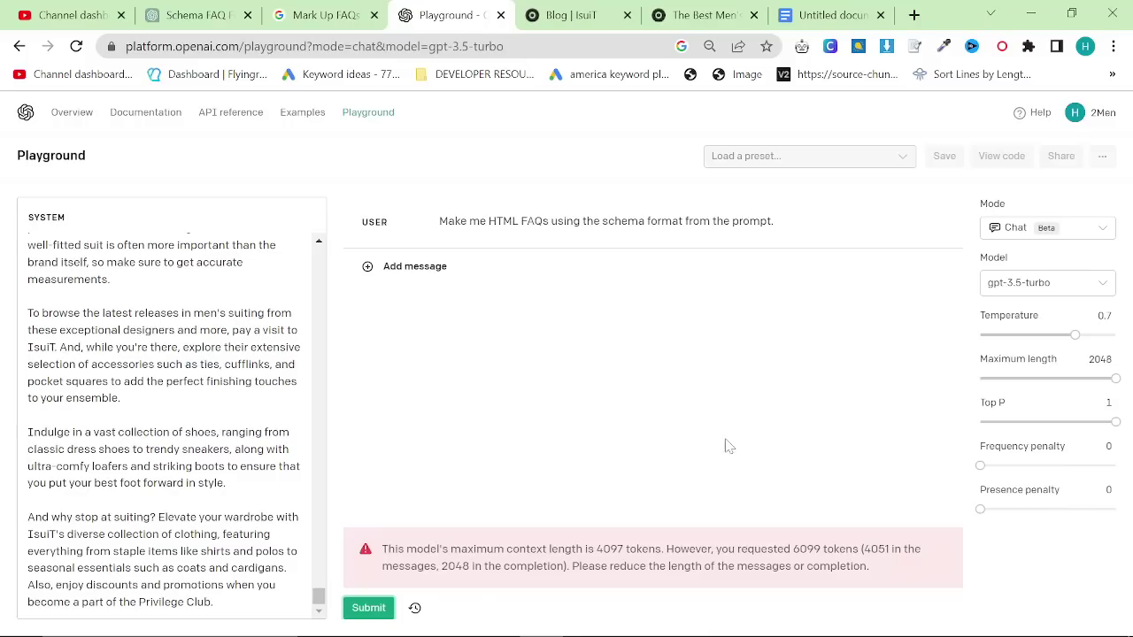
- Change the Playground model to gpt-4 and submit the prompt again
{"action": "left_click", "coordinate": [1089, 285]}
{"action": "left_click", "coordinate": [1071, 334]}
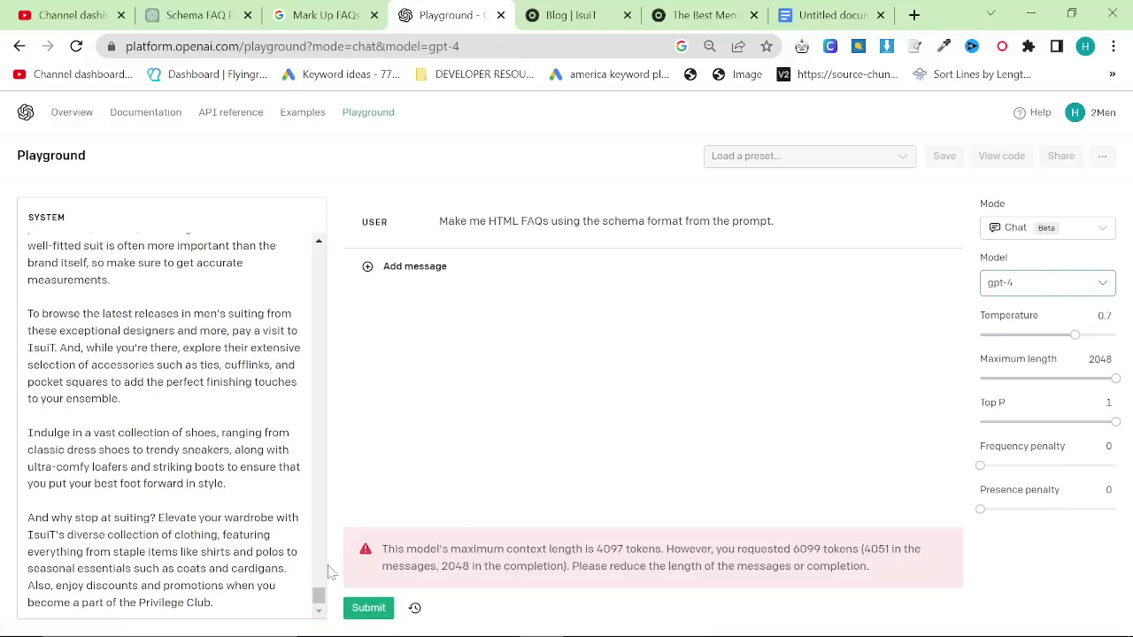
{"action": "left_click", "coordinate": [379, 610]}
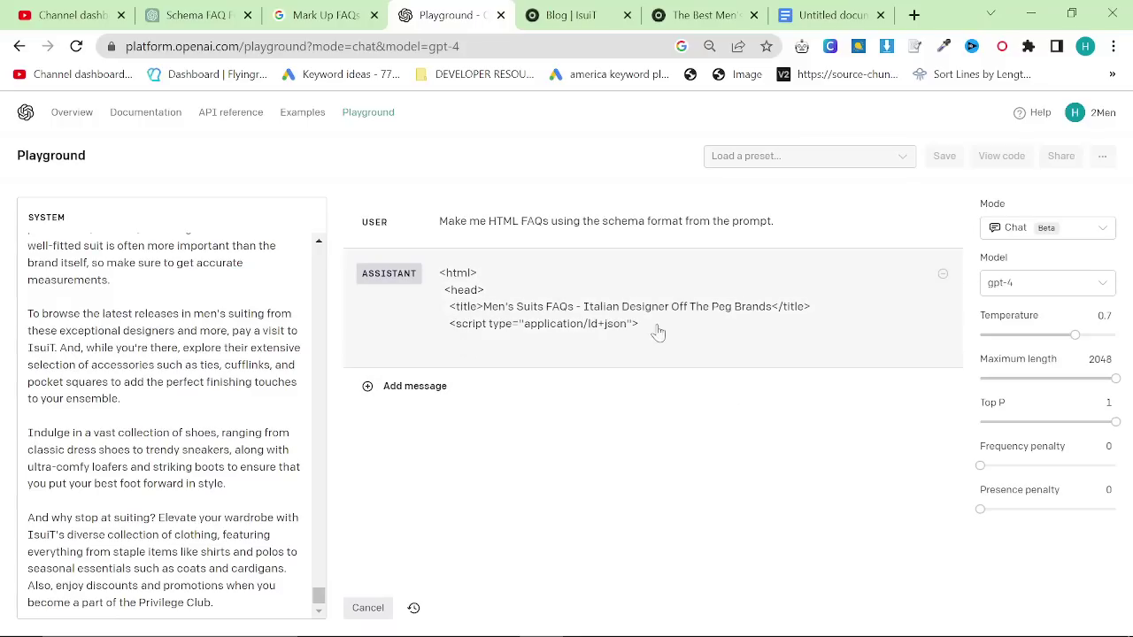
{"action": "scroll", "coordinate": [282, 379], "scroll_direction": "up", "scroll_amount": 3}
- Switch to ChatGPT and send the follow-up "Can you generate using HTML instead of markup"
{"action": "key", "text": "ctrl+2"}
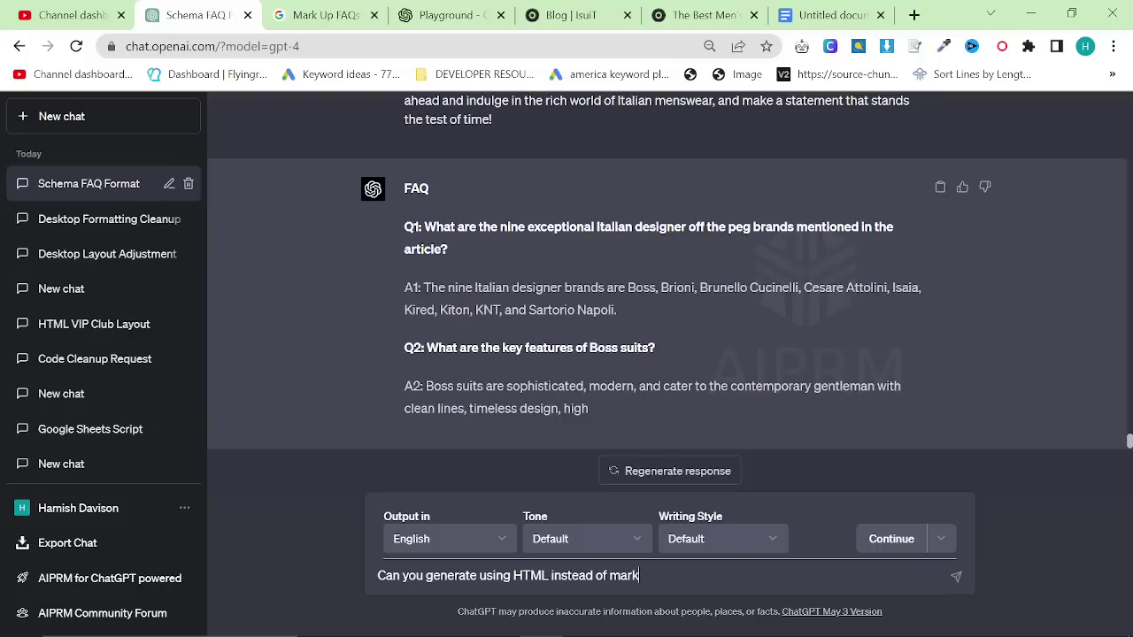
{"action": "type", "text": "up"}
{"action": "key", "text": "Return"}
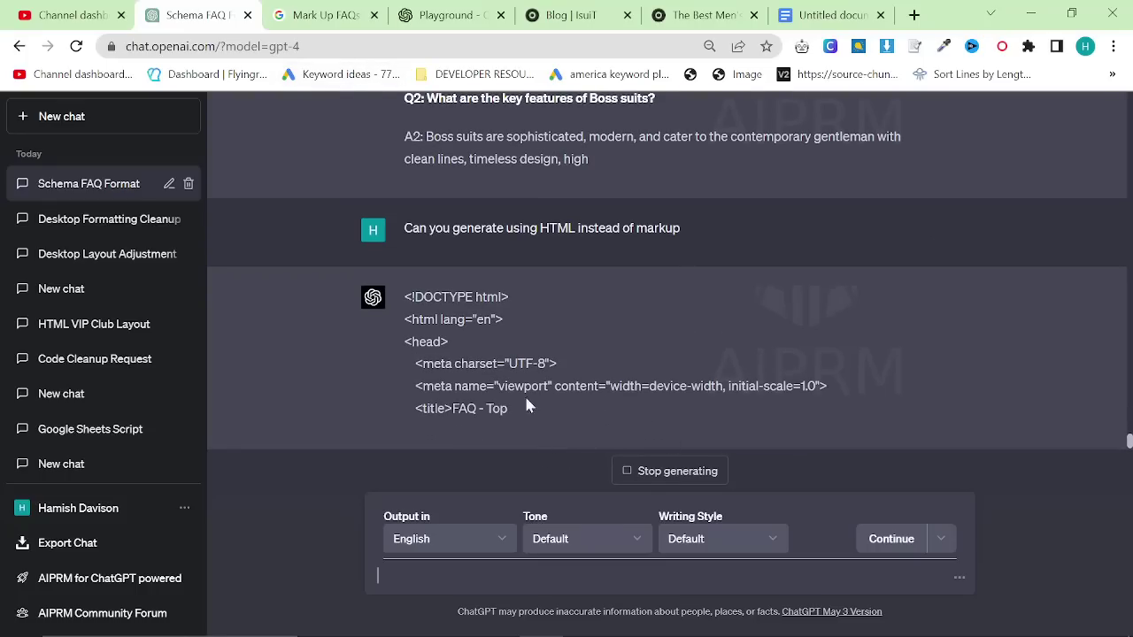
{"action": "left_click_drag", "start_coordinate": [415, 386], "coordinate": [840, 386]}
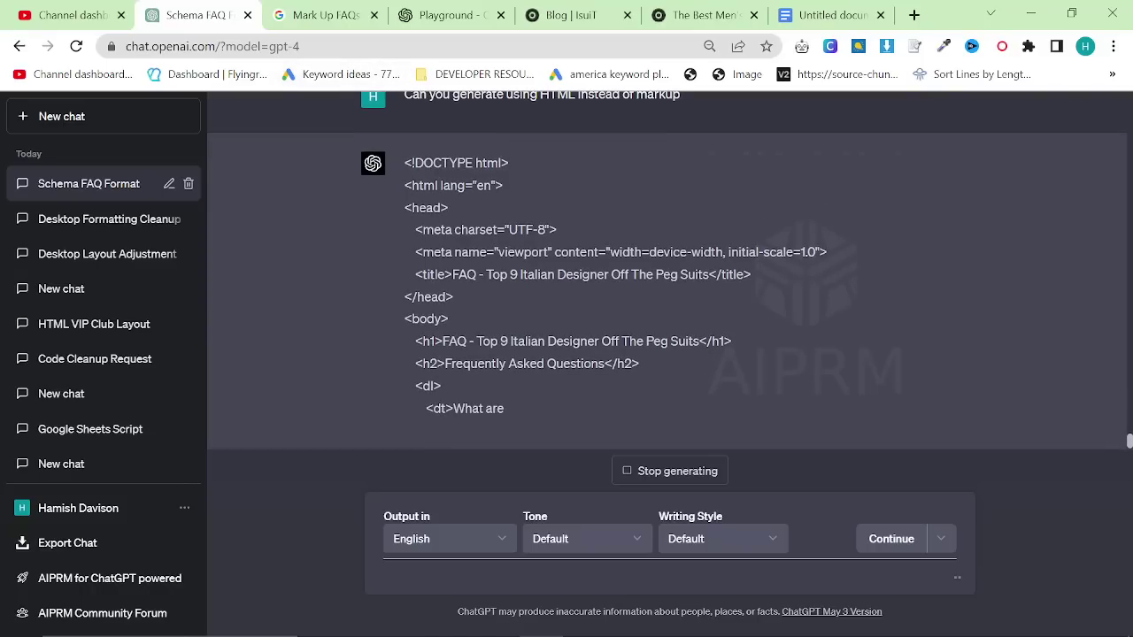
- Search Google for "verify schema" in a new tab and open the Schema Markup Validator's code snippet test
{"action": "left_click", "coordinate": [447, 15]}
{"action": "scroll", "coordinate": [549, 328], "scroll_direction": "up", "scroll_amount": 1}
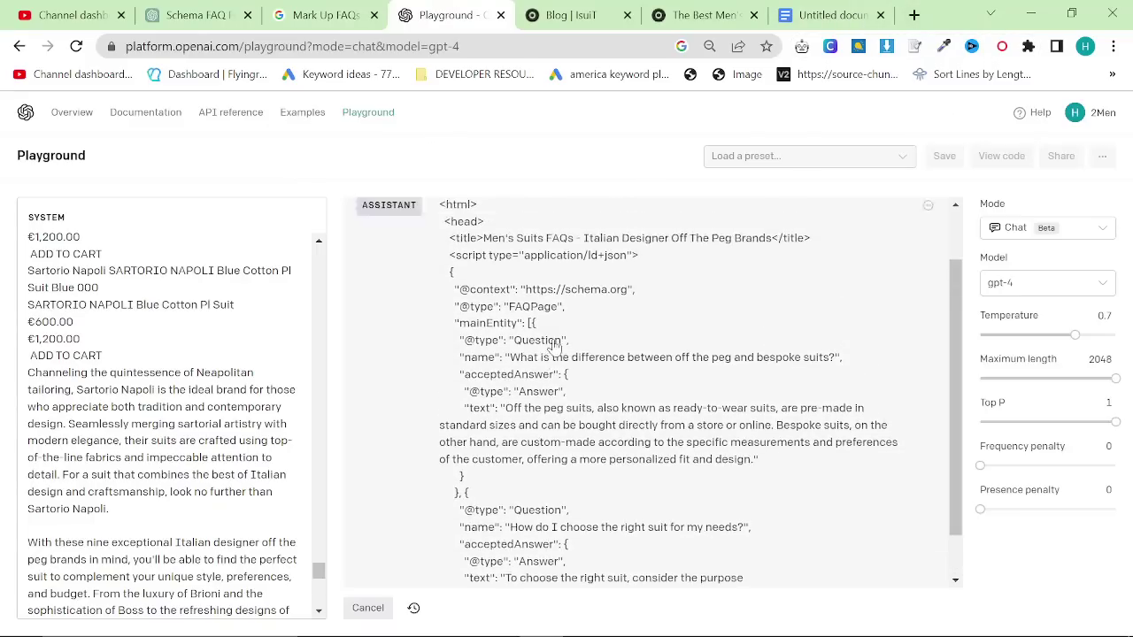
{"action": "left_click", "coordinate": [914, 16]}
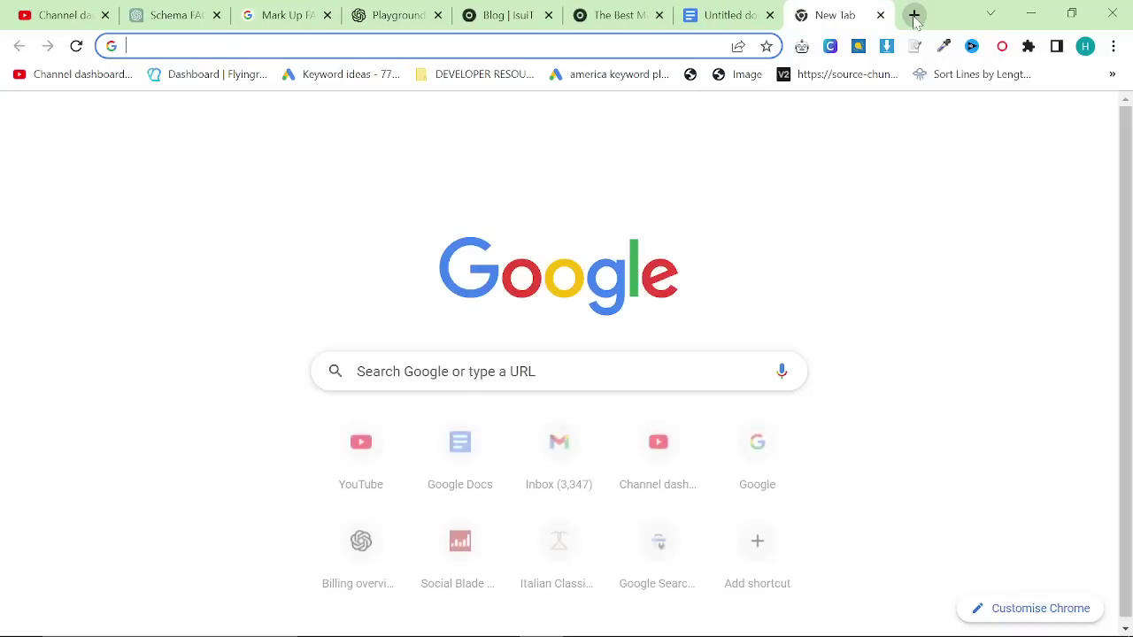
{"action": "type", "text": "verify schema"}
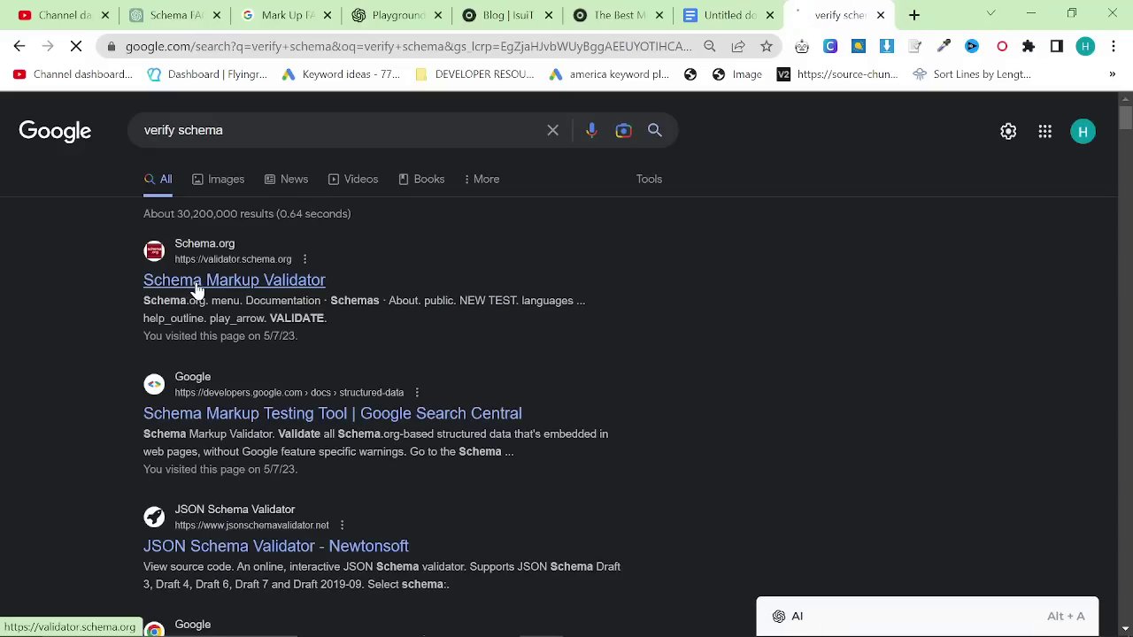
{"action": "left_click", "coordinate": [200, 288]}
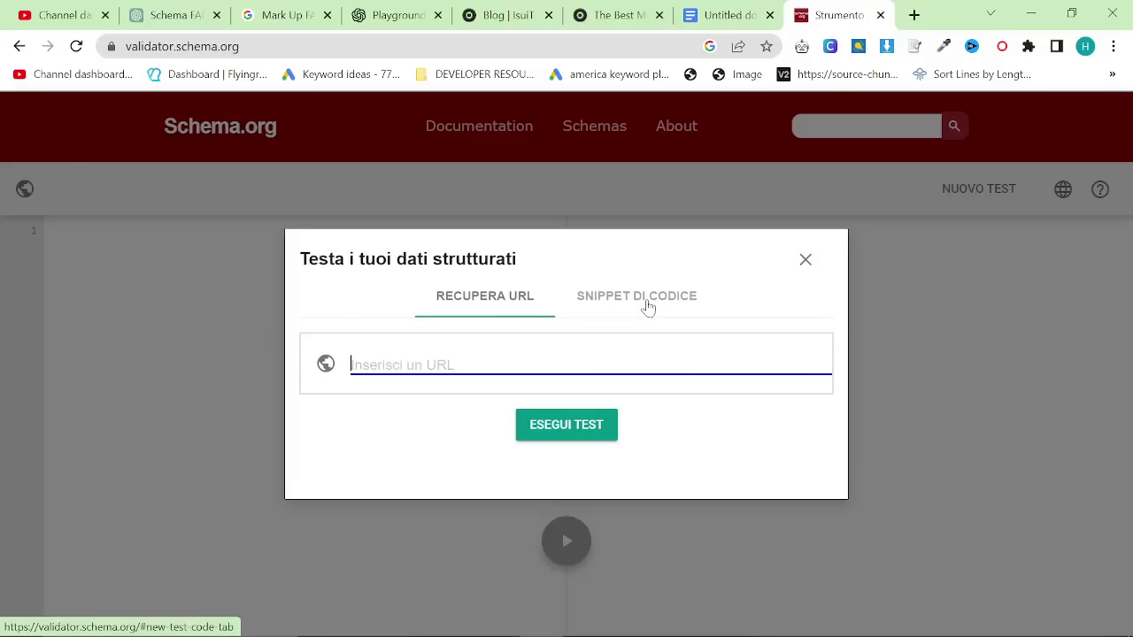
{"action": "left_click", "coordinate": [648, 301]}
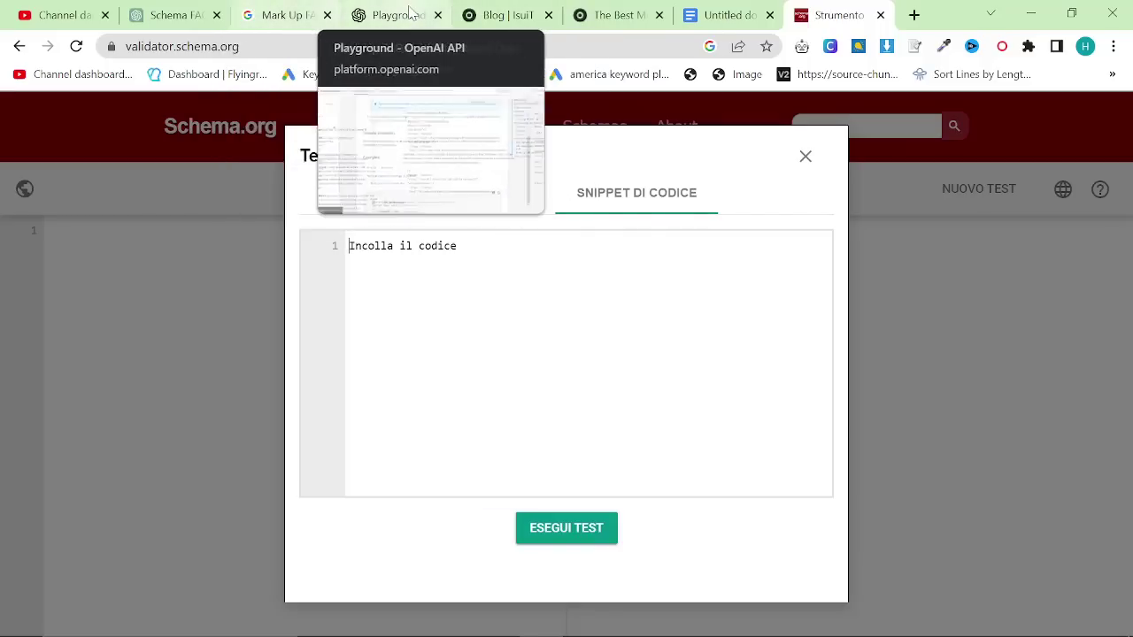
- Check the FAQ responses being generated in the Playground and in ChatGPT
{"action": "left_click", "coordinate": [381, 15]}
{"action": "type", "text": "acceptedAnswer\": {"}
{"action": "key", "text": "Return"}
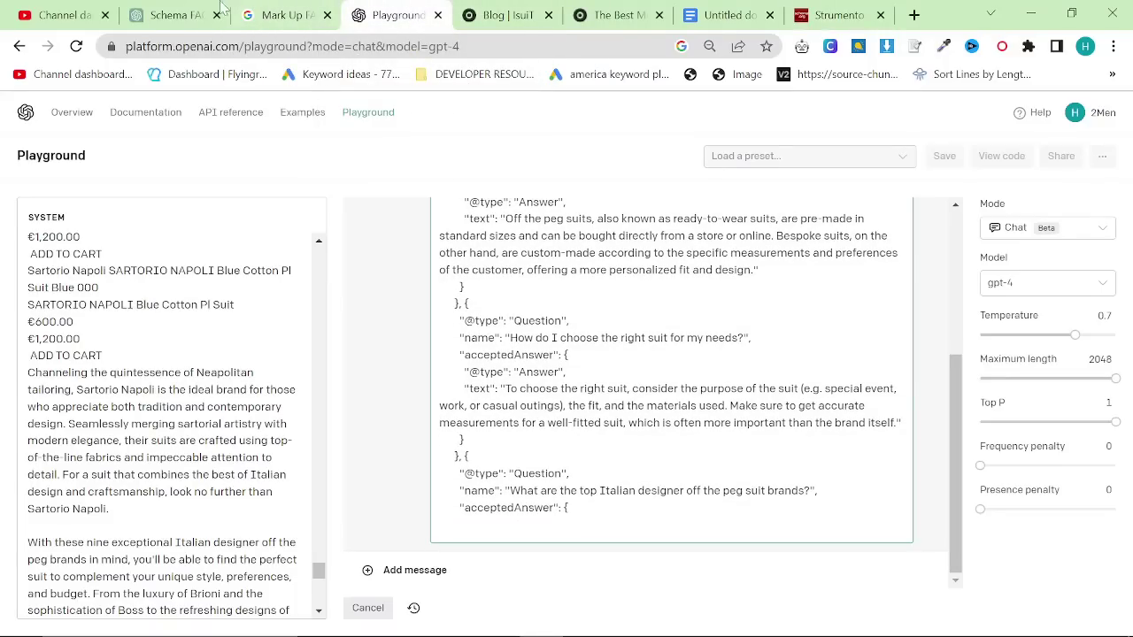
{"action": "left_click", "coordinate": [210, 9]}
{"action": "scroll", "coordinate": [664, 310], "scroll_direction": "up", "scroll_amount": 3}
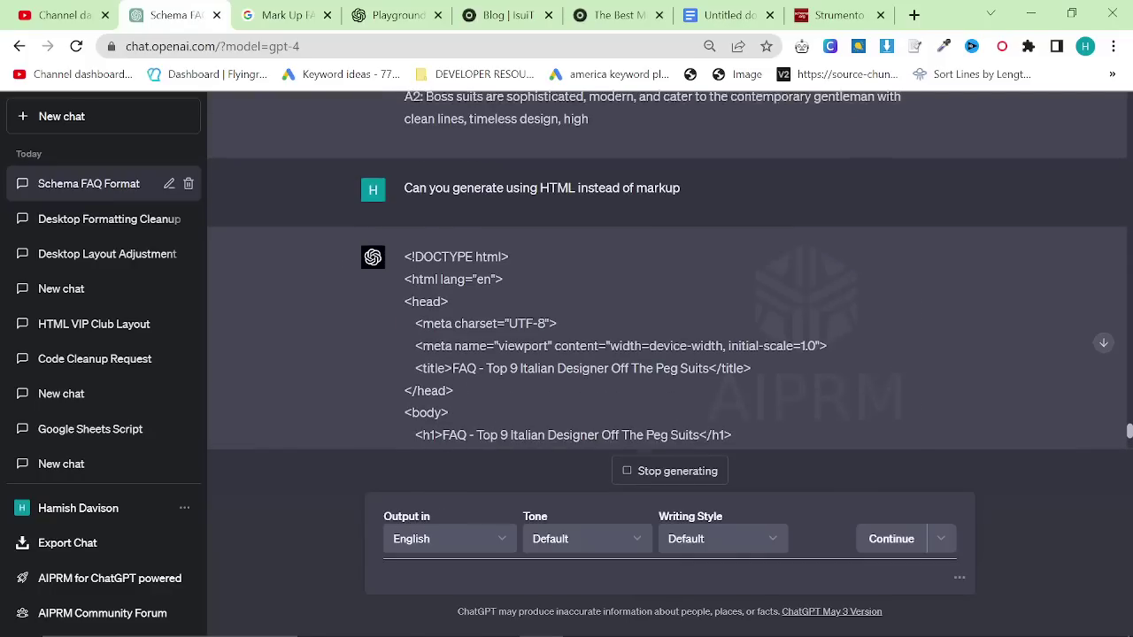
{"action": "left_click_drag", "start_coordinate": [405, 257], "coordinate": [820, 384]}
- Paste the partly generated Playground response into the validator's code snippet field and look through it
{"action": "left_click", "coordinate": [389, 15]}
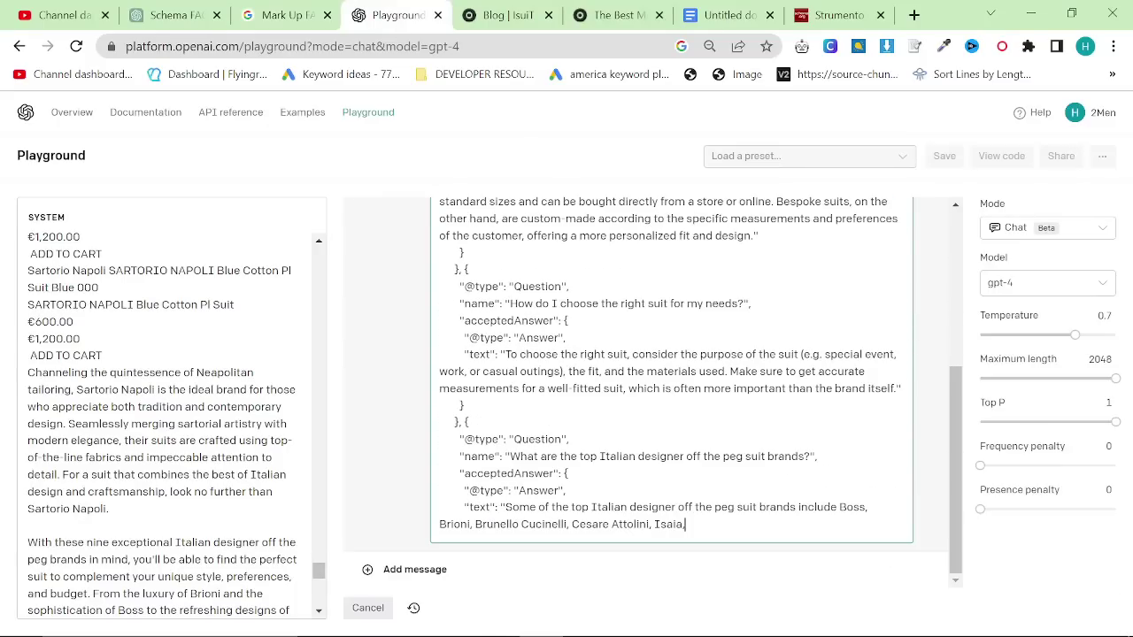
{"action": "left_click", "coordinate": [836, 18]}
{"action": "key", "text": "ctrl+v"}
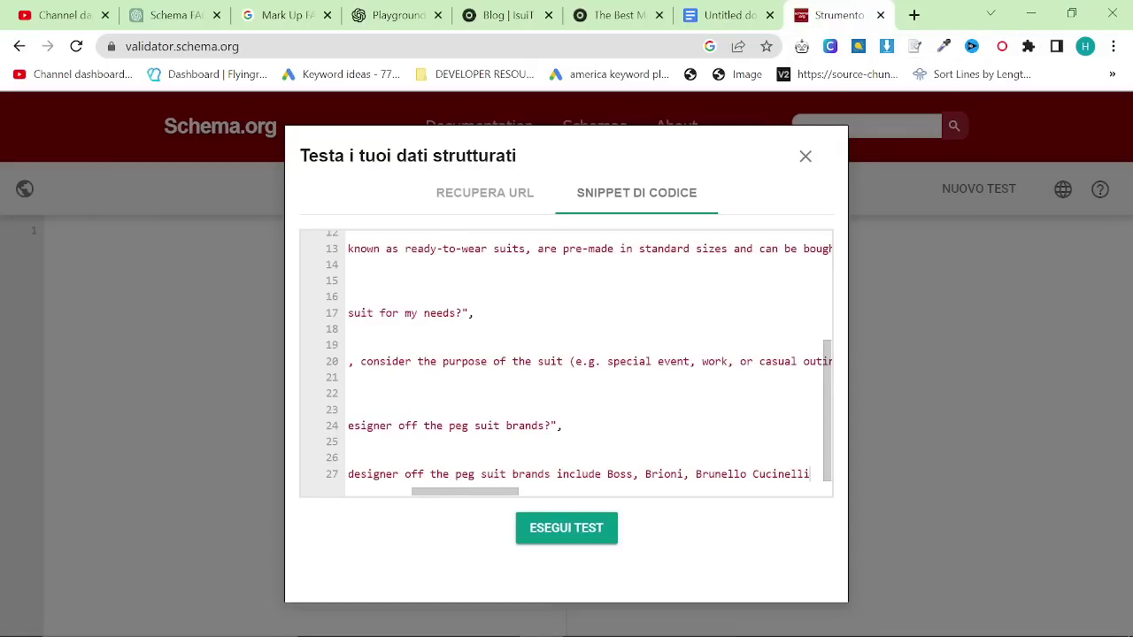
{"action": "left_click_drag", "start_coordinate": [493, 492], "coordinate": [320, 501]}
{"action": "key", "text": "ctrl+Home"}
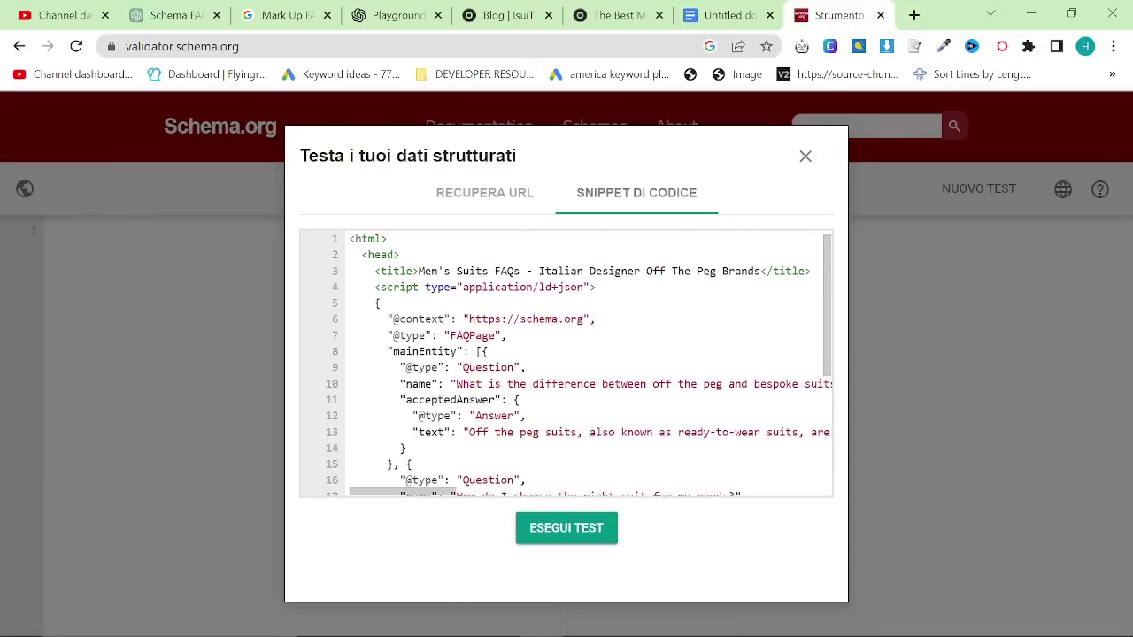
{"action": "scroll", "coordinate": [579, 362], "scroll_direction": "down", "scroll_amount": 4}
{"action": "key", "text": "ctrl+Home"}
{"action": "key", "text": "ctrl+End"}
- Return to the Playground's assistant response and search the page for "privi"
{"action": "left_click", "coordinate": [394, 15]}
{"action": "scroll", "coordinate": [725, 566], "scroll_direction": "down", "scroll_amount": 2}
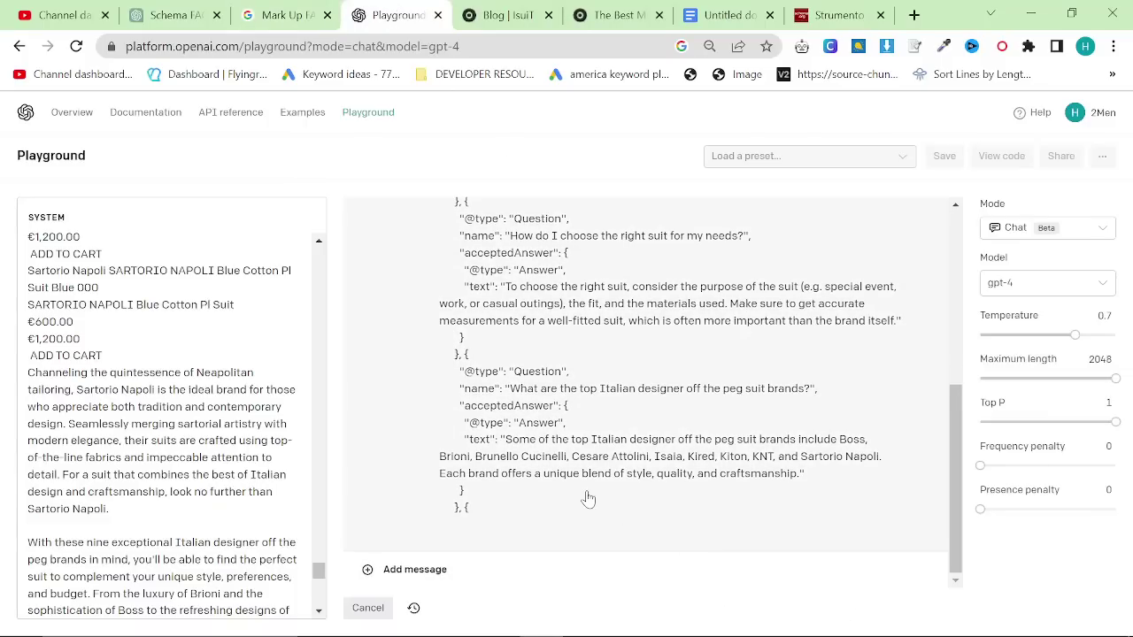
{"action": "mouse_move", "coordinate": [878, 633]}
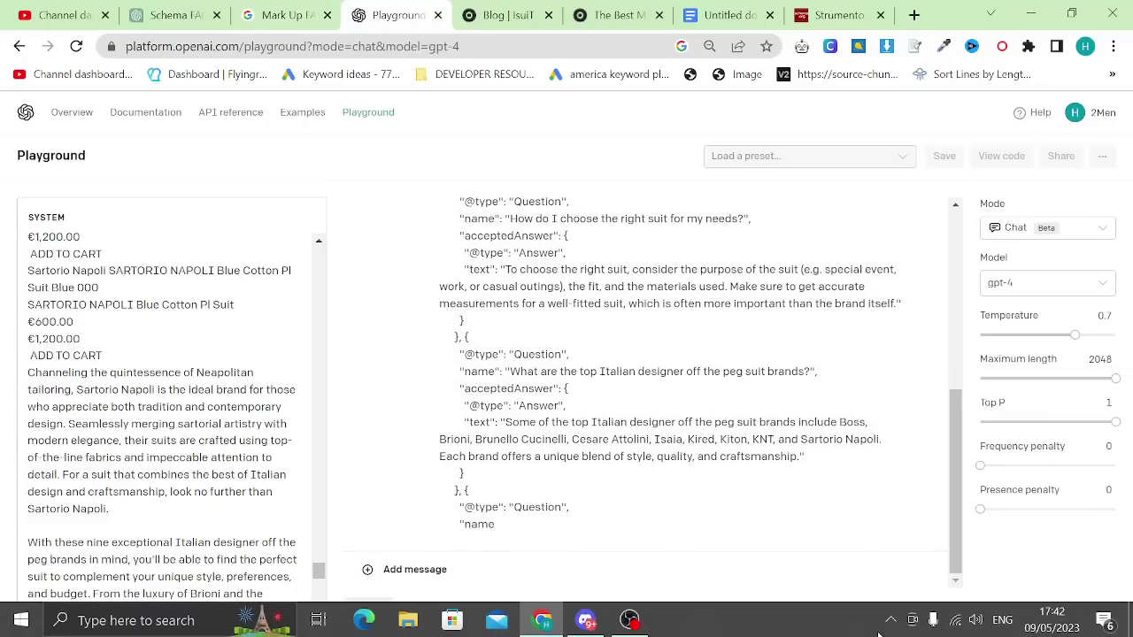
{"action": "key", "text": "ctrl+f"}
- Copy the complete assistant response from the Playground and paste it into the schema validator in place of the partial code
{"action": "left_click", "coordinate": [558, 463]}
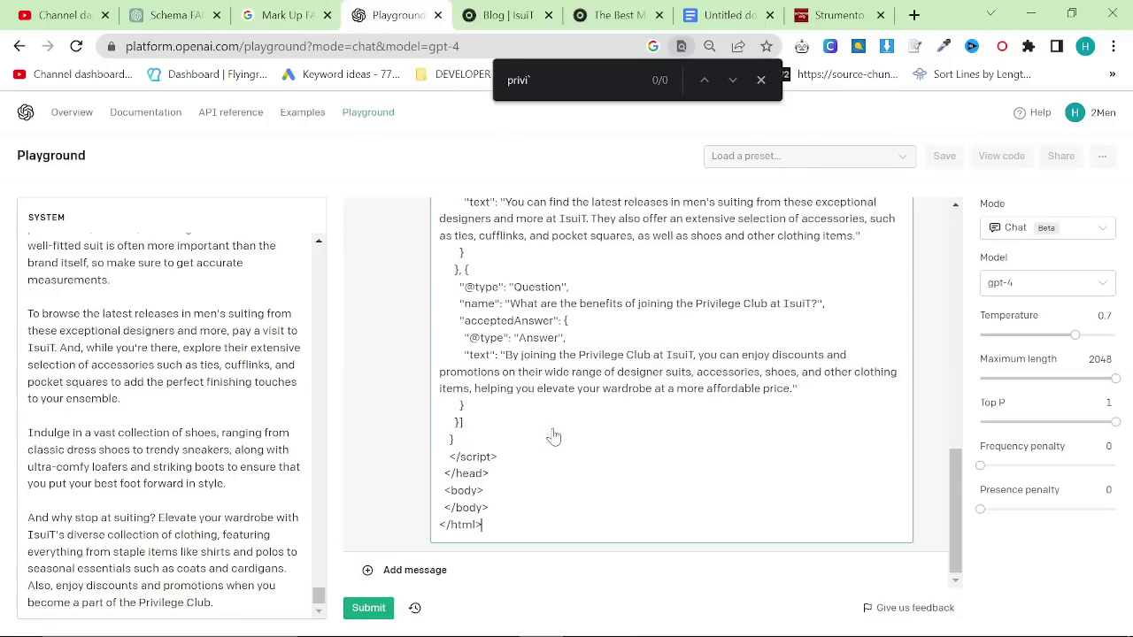
{"action": "key", "text": "ctrl+a"}
{"action": "key", "text": "ctrl+c"}
{"action": "scroll", "coordinate": [673, 371], "scroll_direction": "up", "scroll_amount": 5}
{"action": "key", "text": "ctrl+9"}
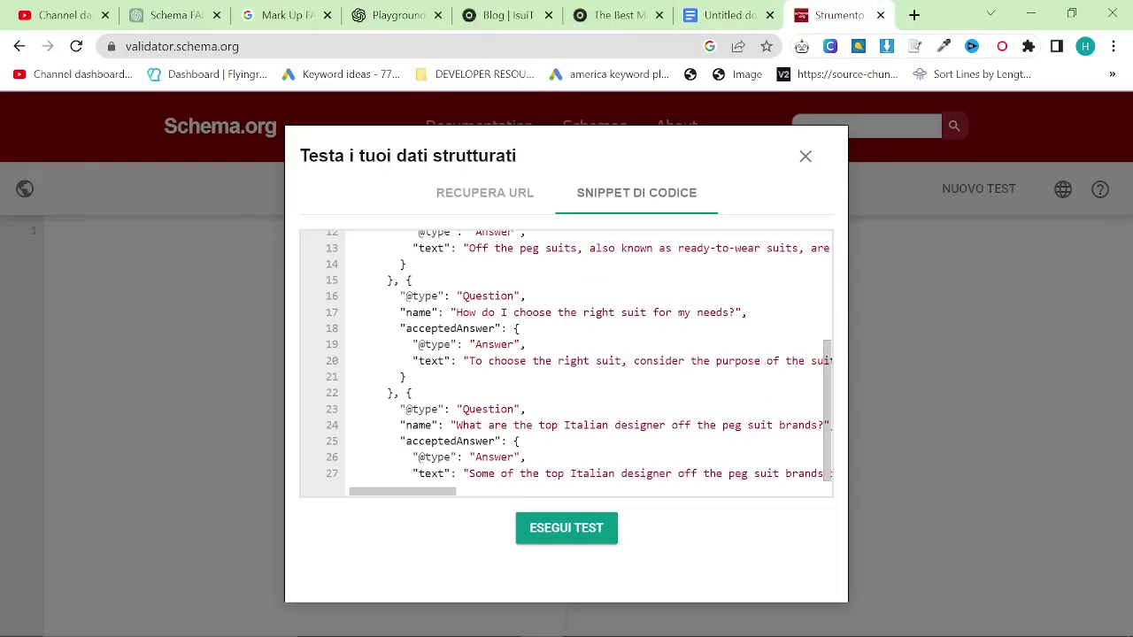
{"action": "key", "text": "ctrl+v"}
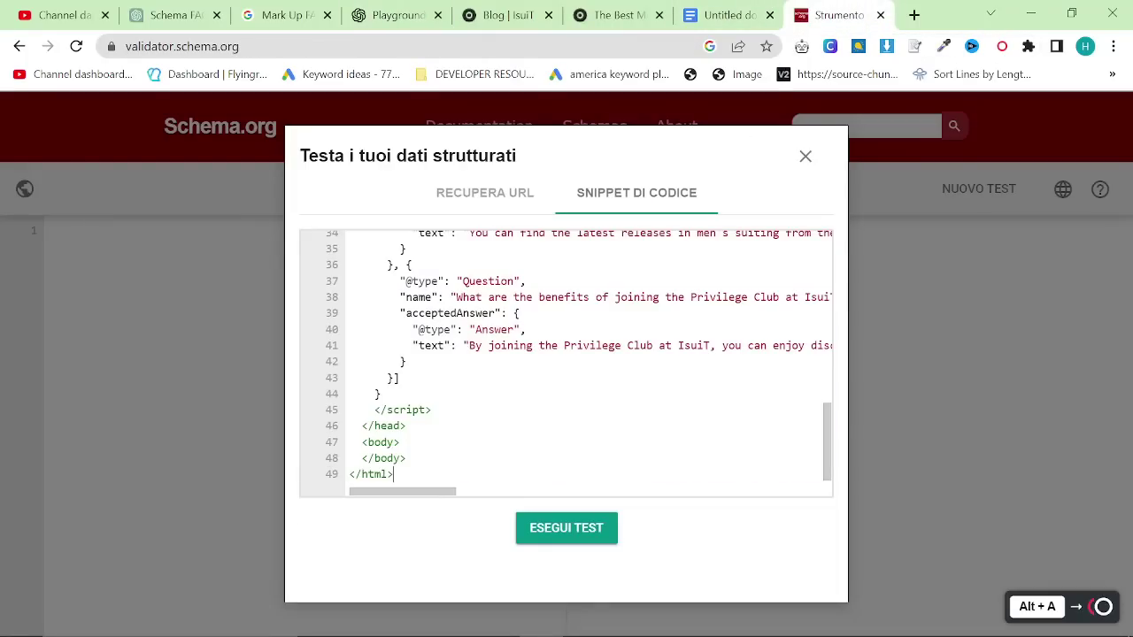
- Run the structured data test on the pasted markup and review the FAQPage results for errors and warnings
{"action": "left_click", "coordinate": [565, 529]}
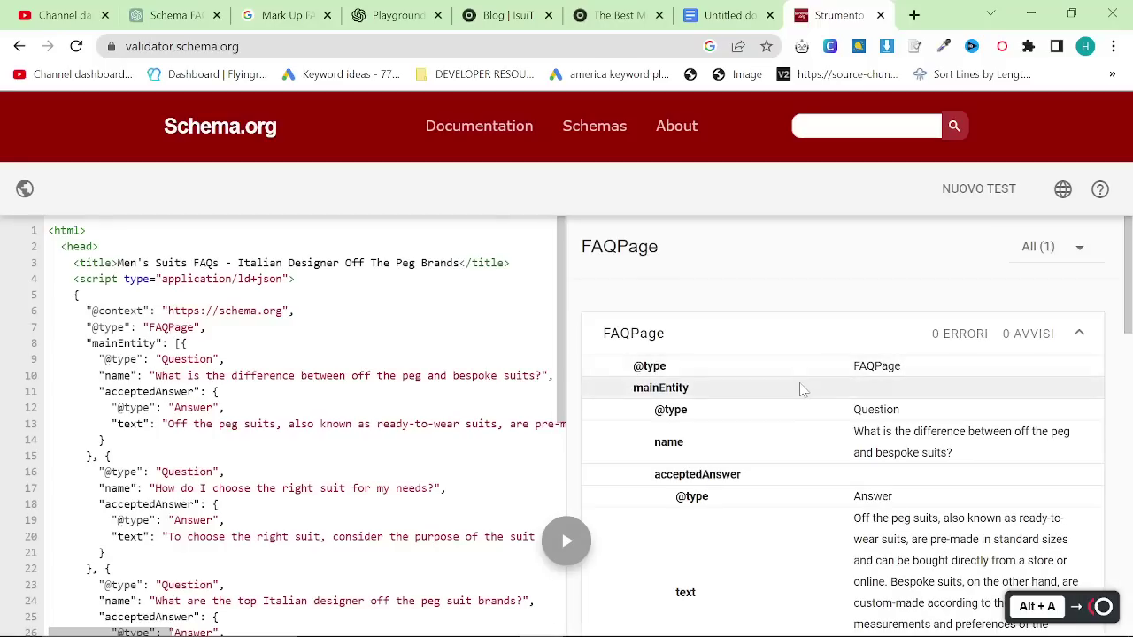
{"action": "scroll", "coordinate": [802, 389], "scroll_direction": "down", "scroll_amount": 1}
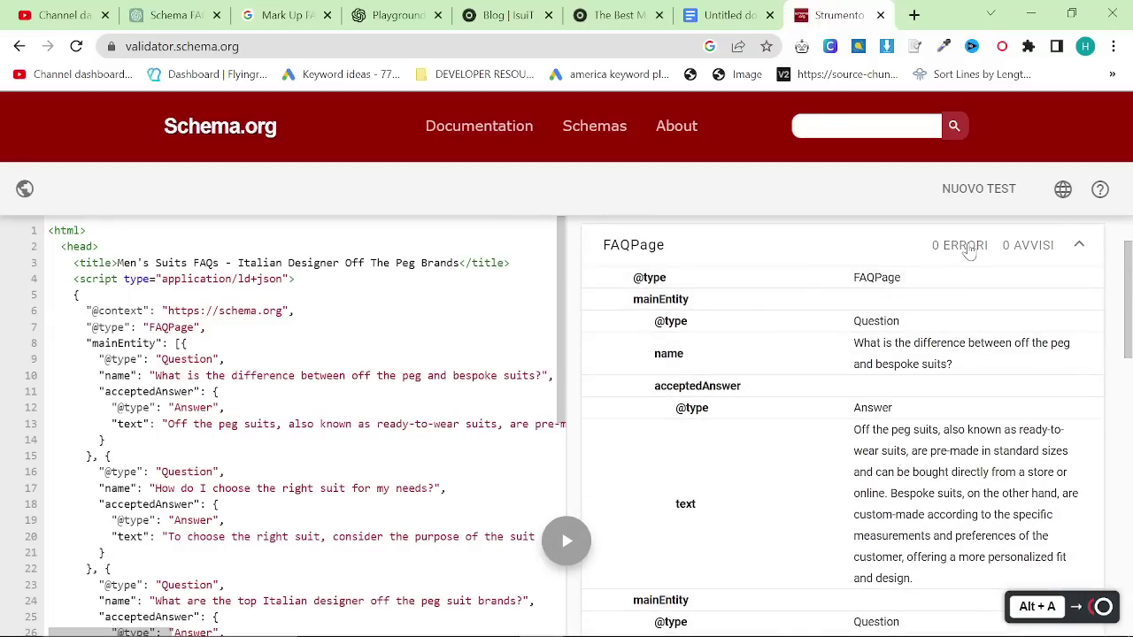
{"action": "scroll", "coordinate": [849, 407], "scroll_direction": "down", "scroll_amount": 8}
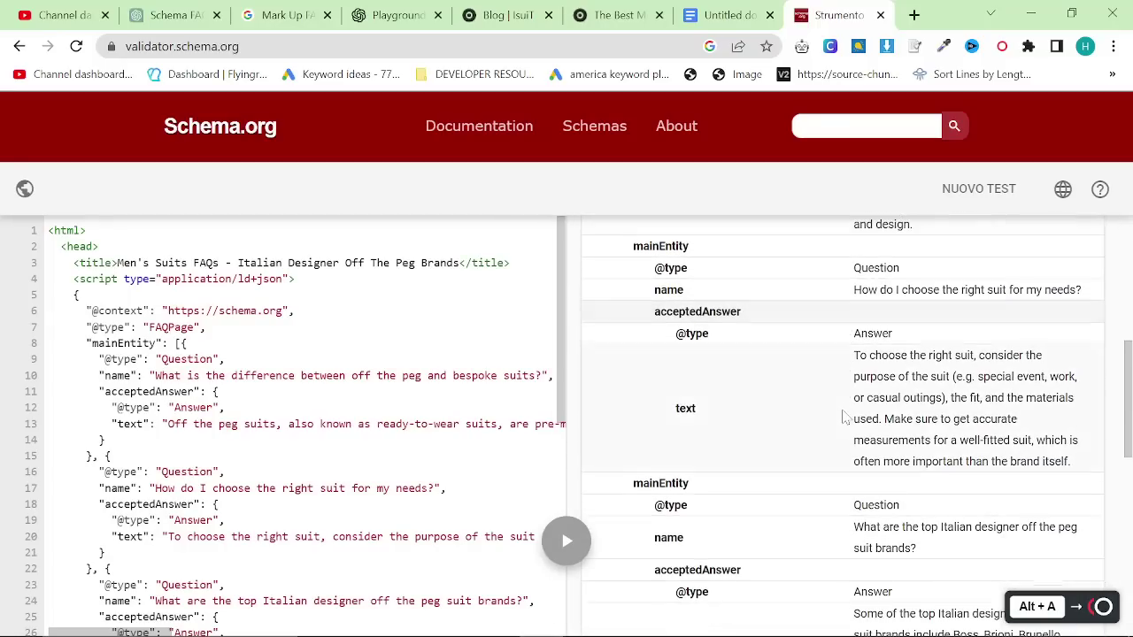
{"action": "scroll", "coordinate": [841, 412], "scroll_direction": "down", "scroll_amount": 3}
{"action": "scroll", "coordinate": [834, 407], "scroll_direction": "up", "scroll_amount": 6}
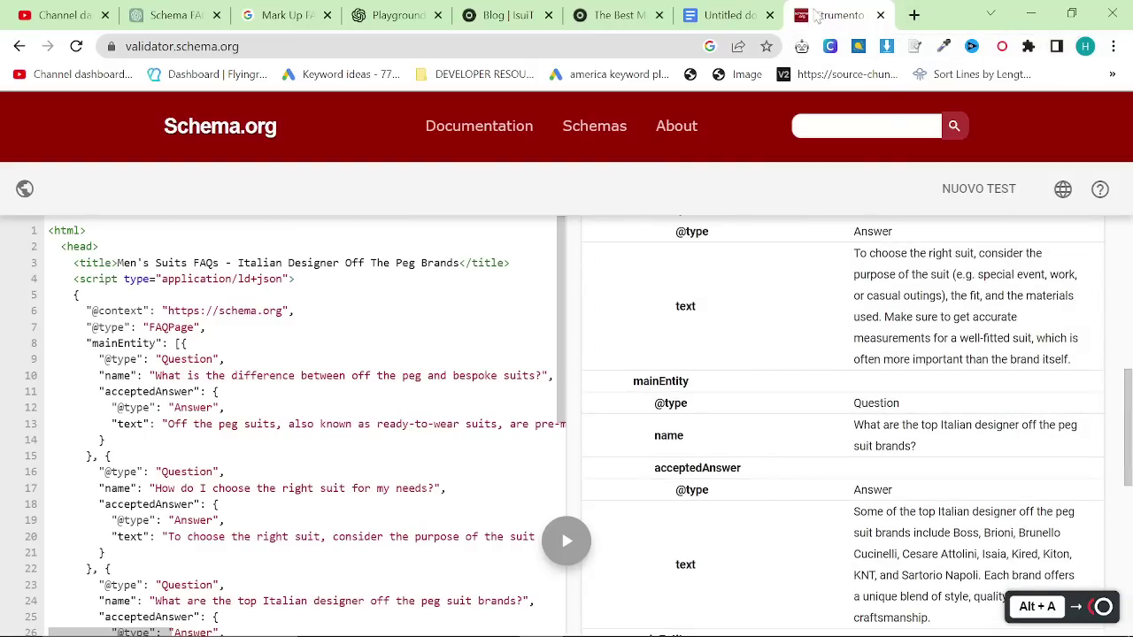
- Switch to the IsuiT browser profile, open the Shopify store's blog posts and search them for "off the rack"
{"action": "left_click", "coordinate": [1084, 47]}
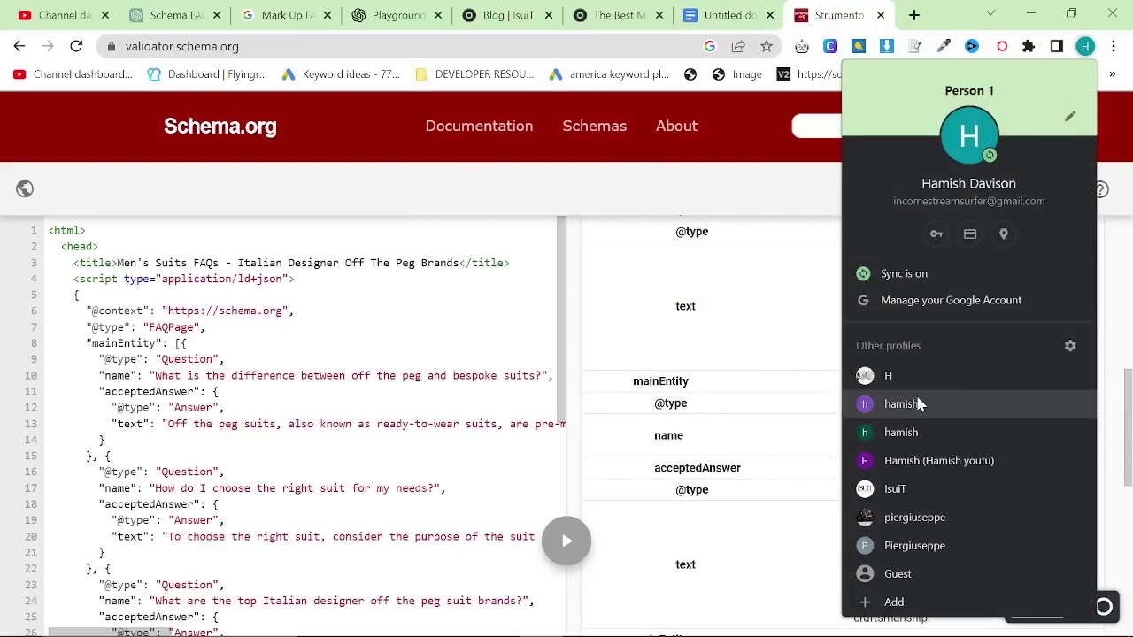
{"action": "left_click", "coordinate": [908, 488]}
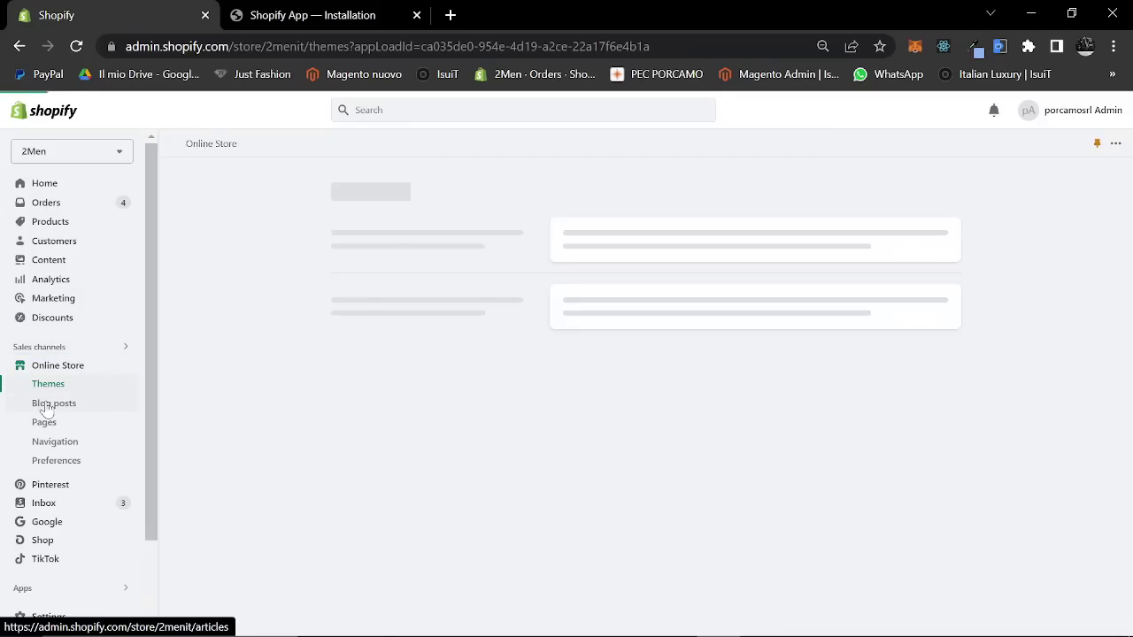
{"action": "left_click", "coordinate": [77, 405]}
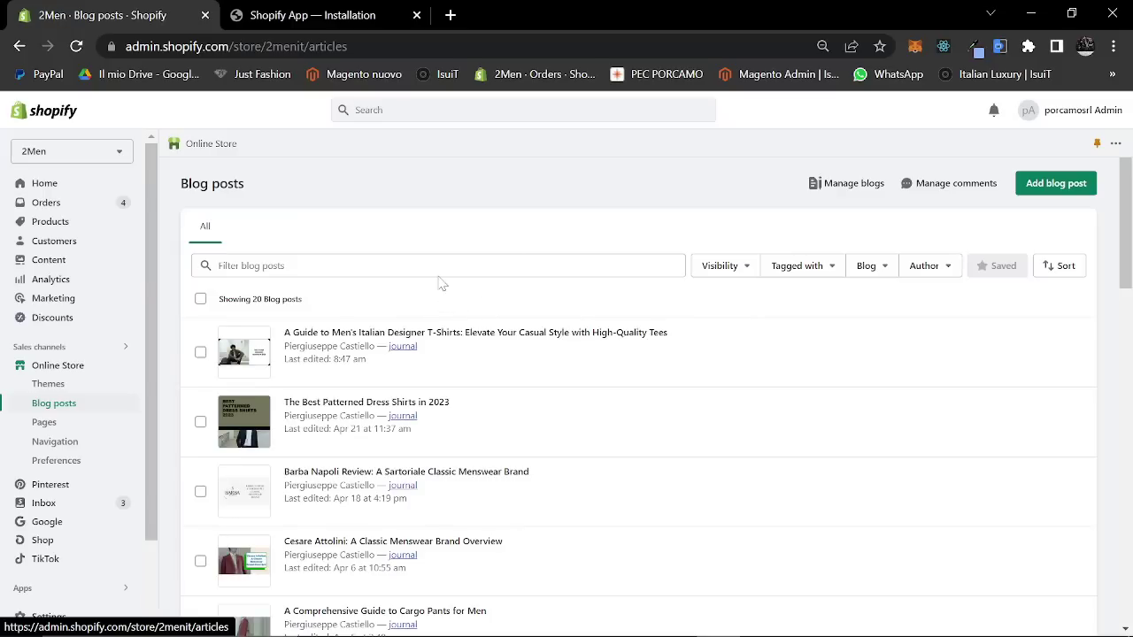
{"action": "type", "text": "off the rack"}
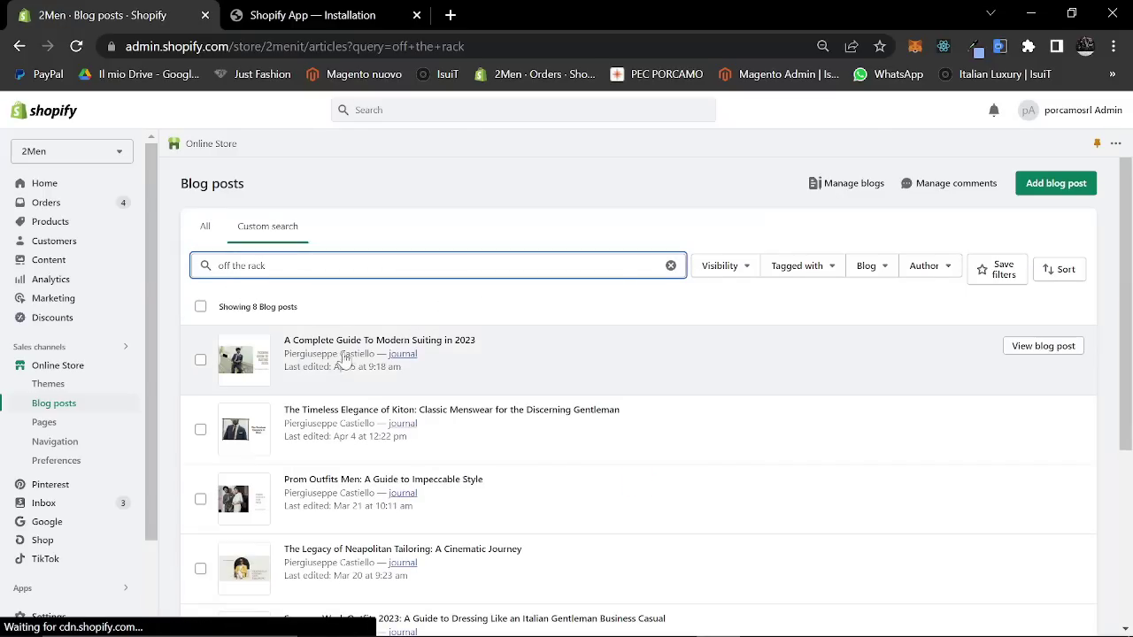
{"action": "scroll", "coordinate": [346, 357], "scroll_direction": "down", "scroll_amount": 5}
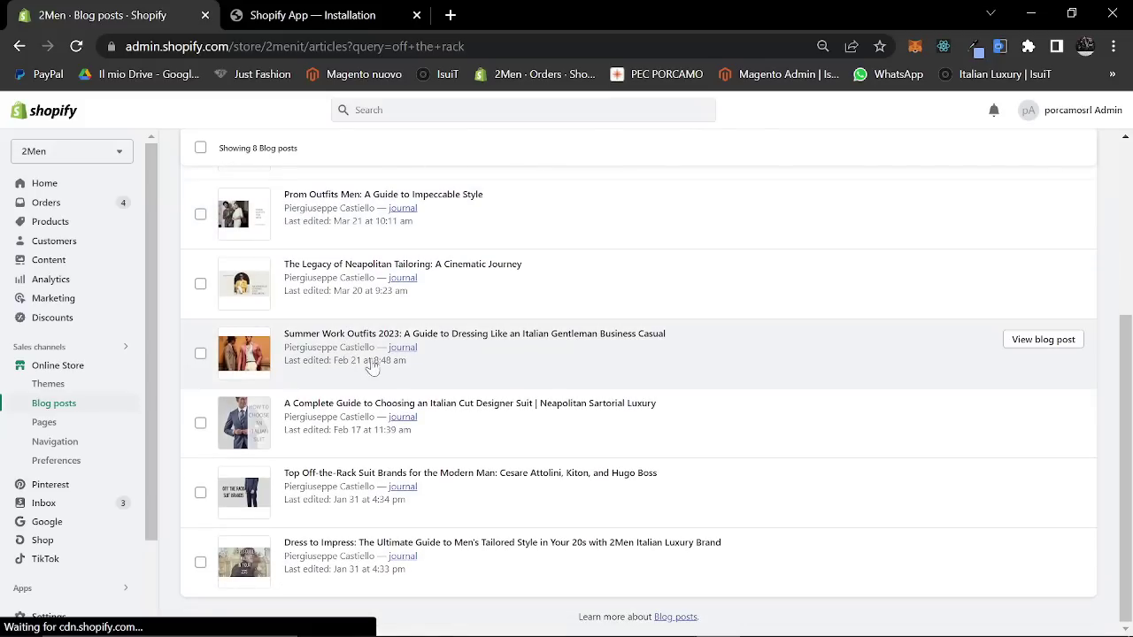
- Open the "Top Off-the-Rack Suit Brands for the Modern Man" post, paste the FAQ markup at the end of its HTML content and save it
{"action": "left_click", "coordinate": [358, 476]}
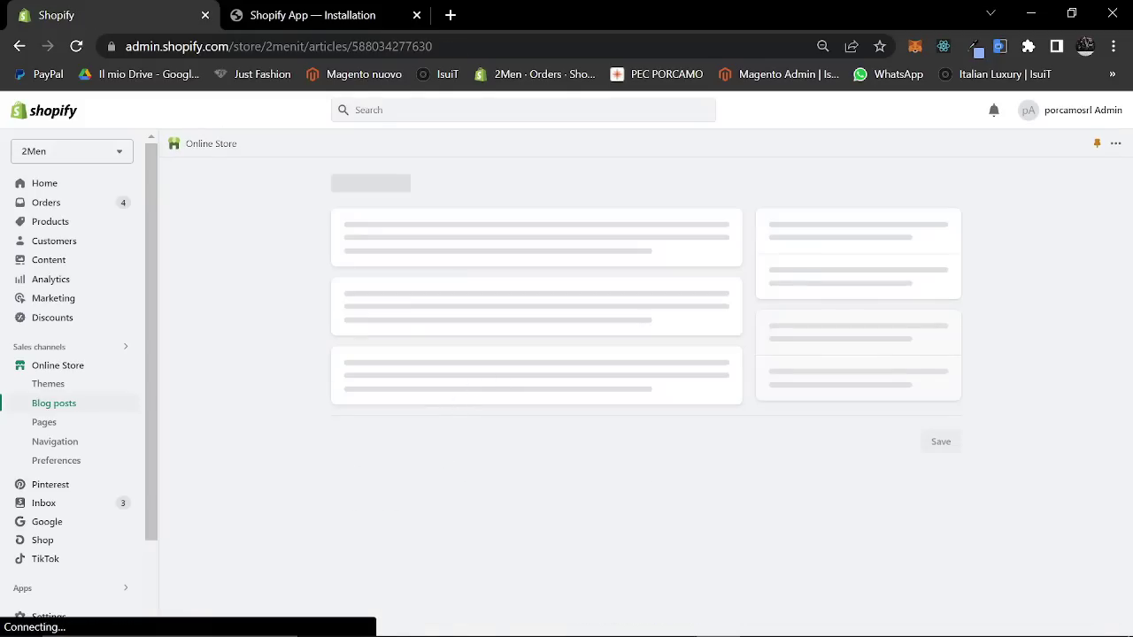
{"action": "scroll", "coordinate": [531, 413], "scroll_direction": "down", "scroll_amount": 15}
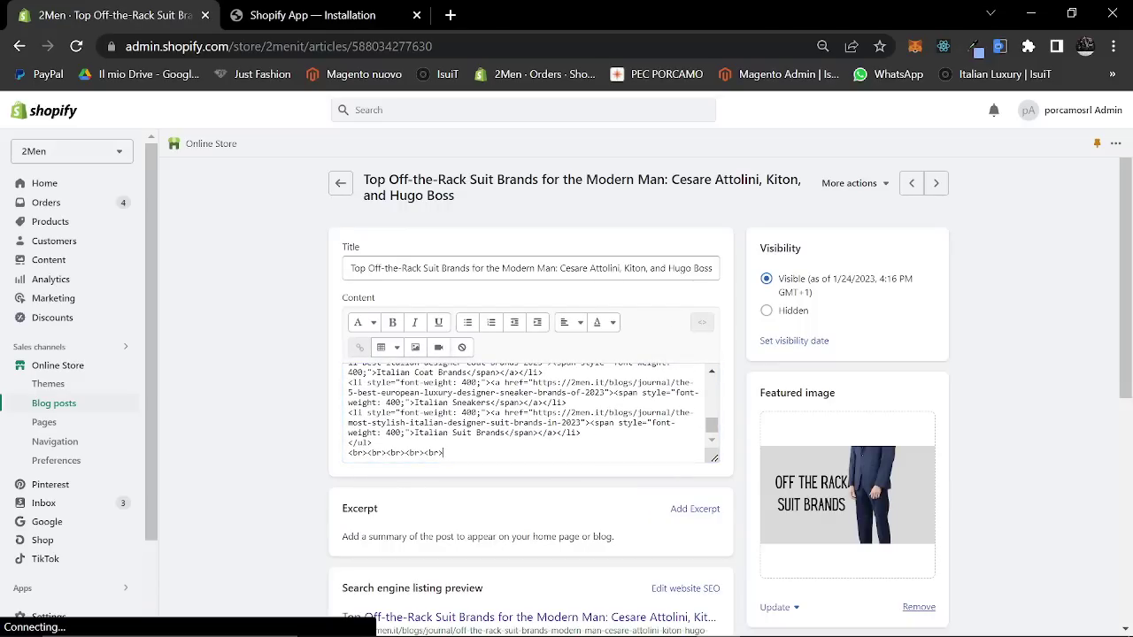
{"action": "key", "text": "ctrl+v"}
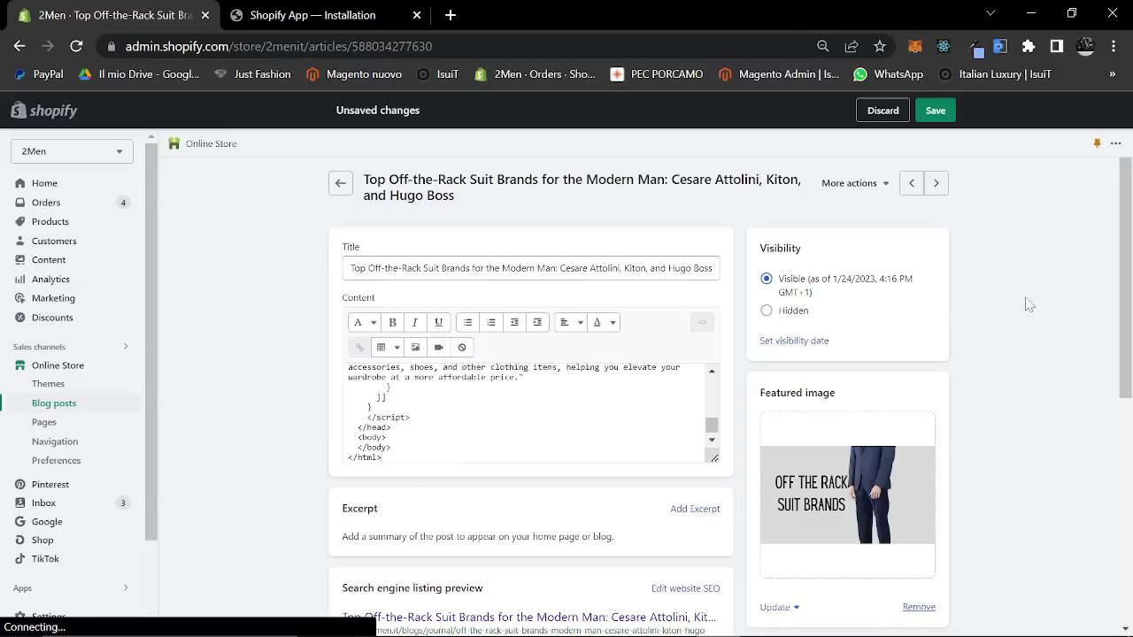
{"action": "left_click", "coordinate": [934, 109]}
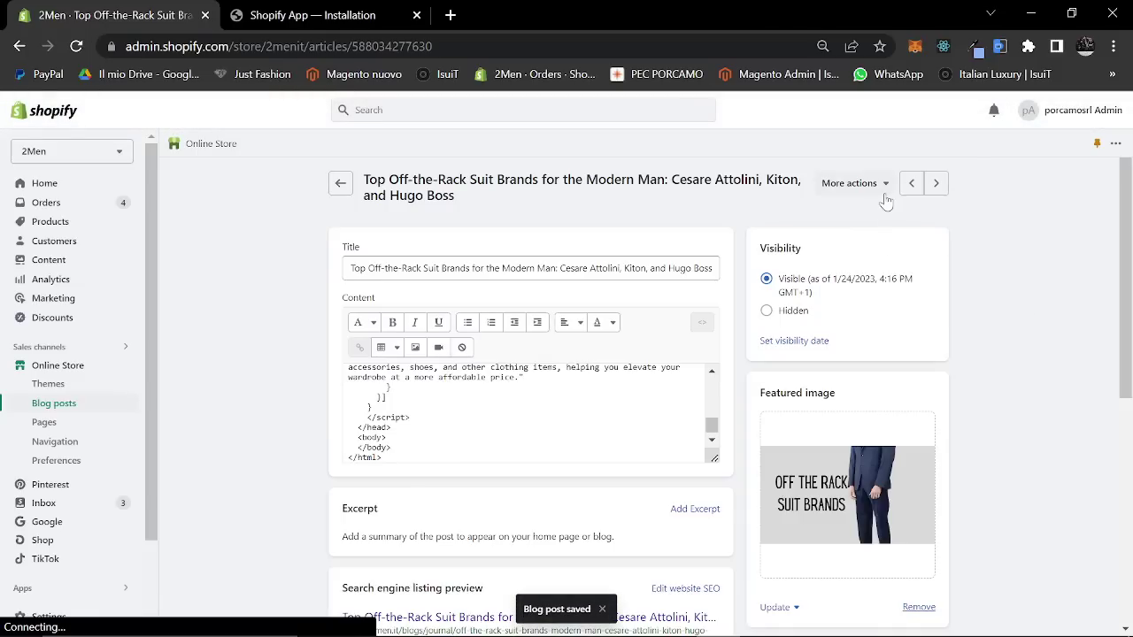
- View the published post on the storefront and check the end of the article below the "Find out more" links
{"action": "left_click", "coordinate": [851, 183]}
{"action": "left_click", "coordinate": [855, 207]}
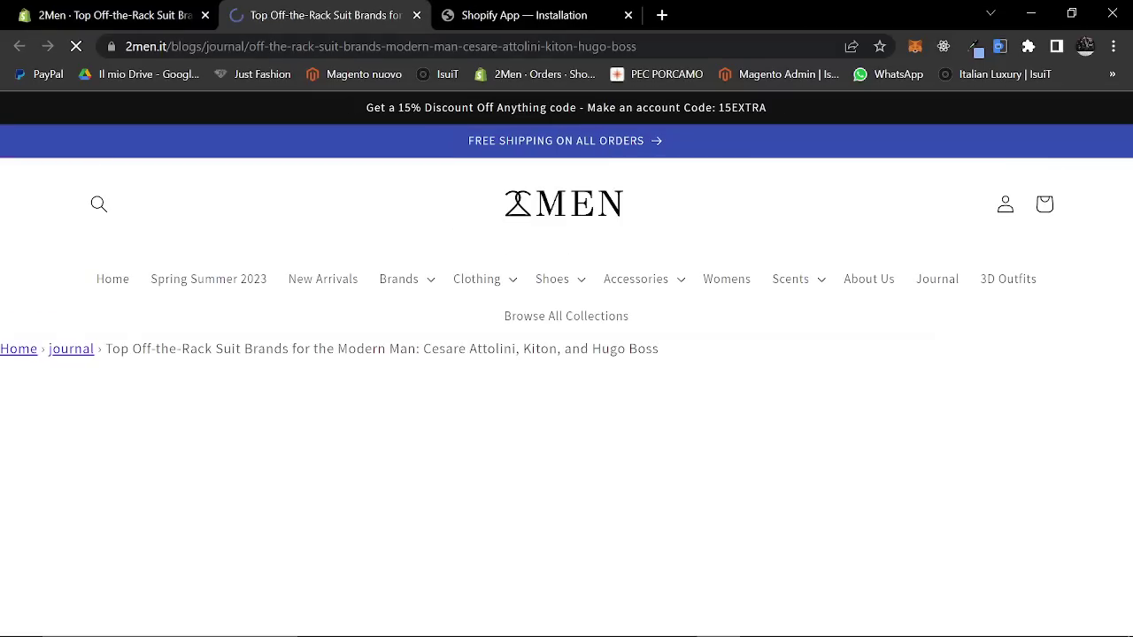
{"action": "scroll", "coordinate": [1130, 226], "scroll_direction": "down", "scroll_amount": 8}
{"action": "scroll", "coordinate": [1131, 226], "scroll_direction": "down", "scroll_amount": 20}
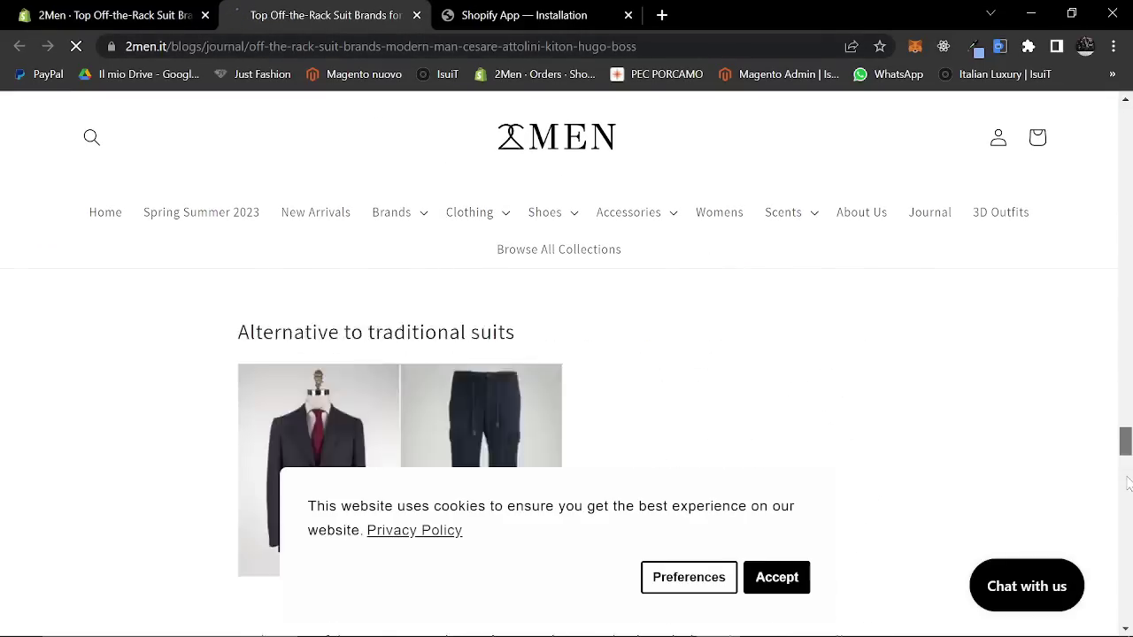
{"action": "scroll", "coordinate": [660, 505], "scroll_direction": "up", "scroll_amount": 7}
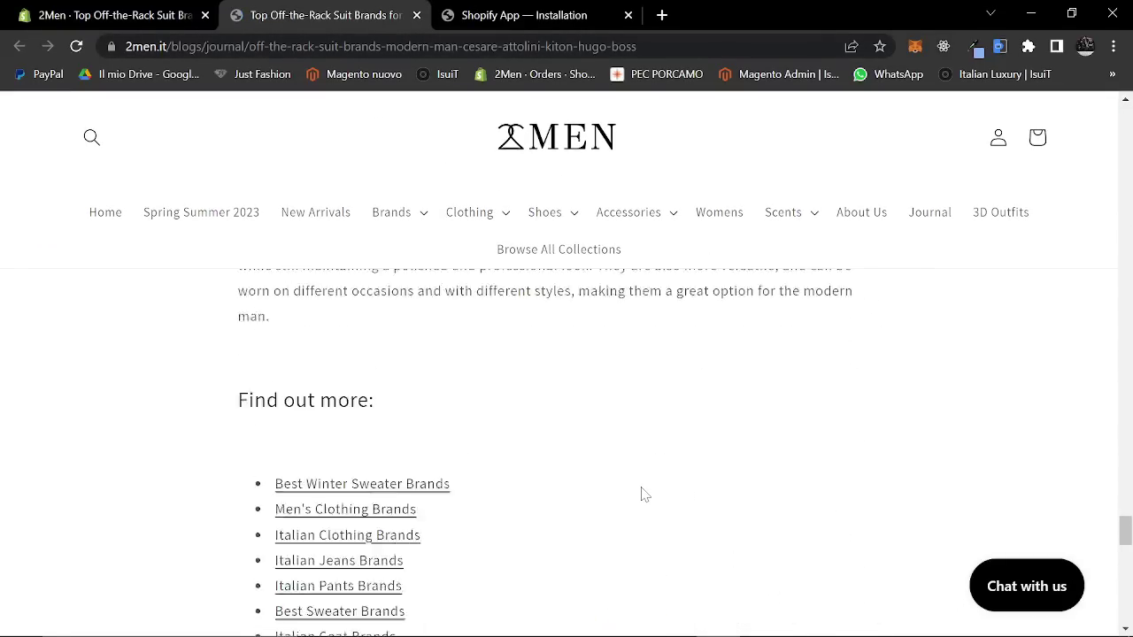
{"action": "scroll", "coordinate": [460, 286], "scroll_direction": "down", "scroll_amount": 10}
- Copy the published post's URL and inspect it in Google Search Console under the 2men.it property
{"action": "left_click", "coordinate": [285, 46]}
{"action": "key", "text": "alt+Tab"}
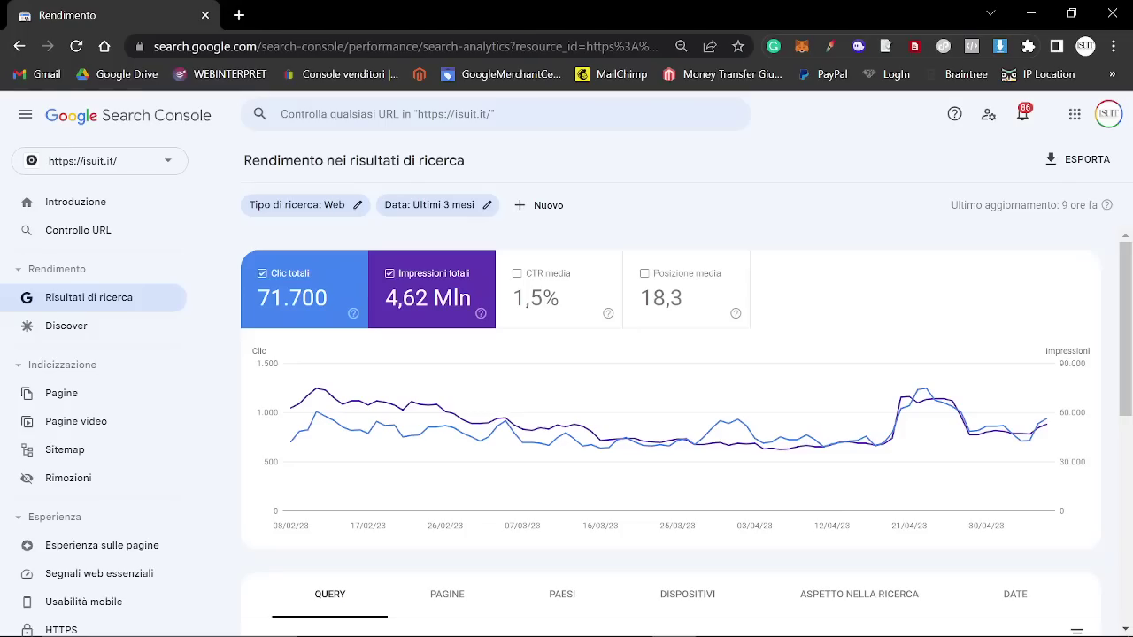
{"action": "left_click", "coordinate": [139, 161]}
{"action": "left_click", "coordinate": [68, 198]}
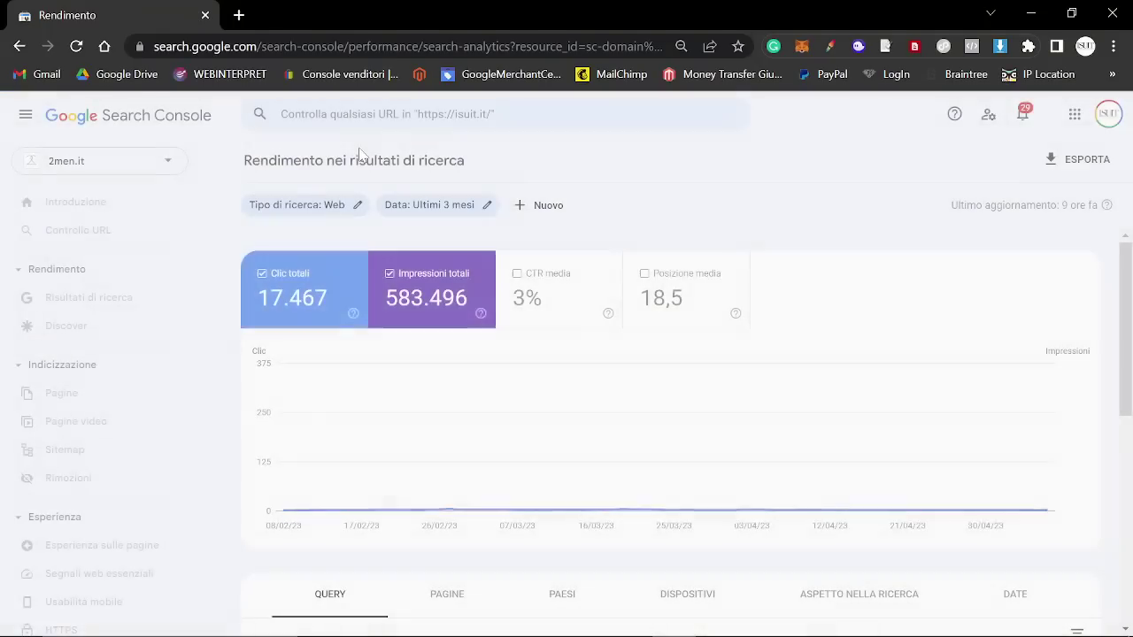
{"action": "left_click", "coordinate": [401, 113]}
{"action": "key", "text": "ctrl+v"}
{"action": "key", "text": "Return"}
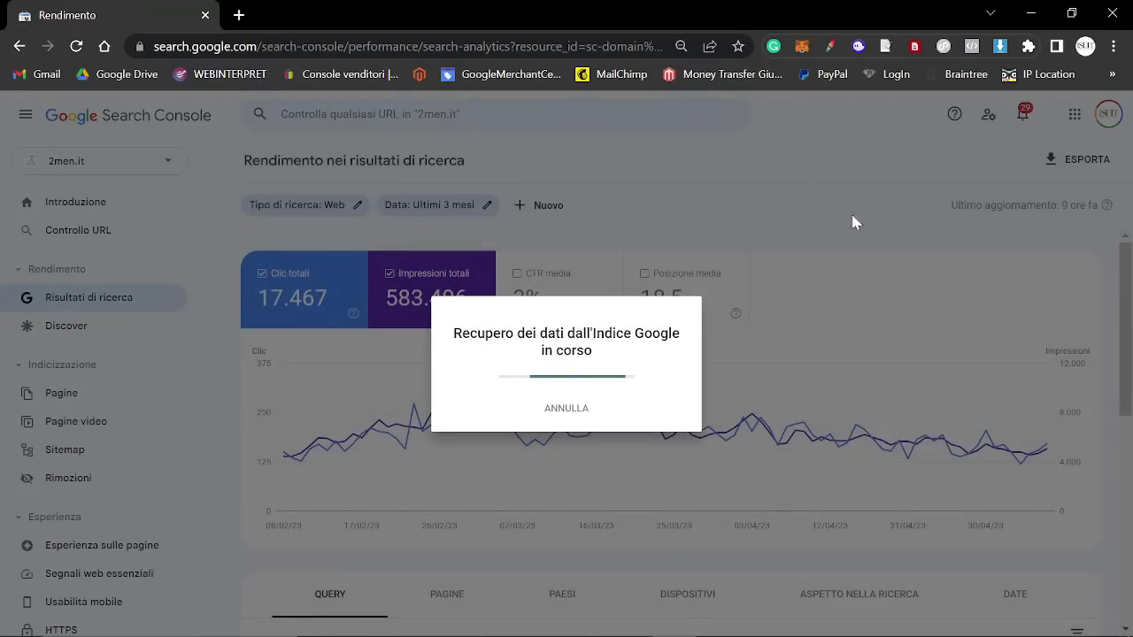
- Run the live URL test on the inspected off-the-rack suit brands post in Search Console
{"action": "key", "text": "alt+Tab"}
{"action": "key", "text": "alt+Tab"}
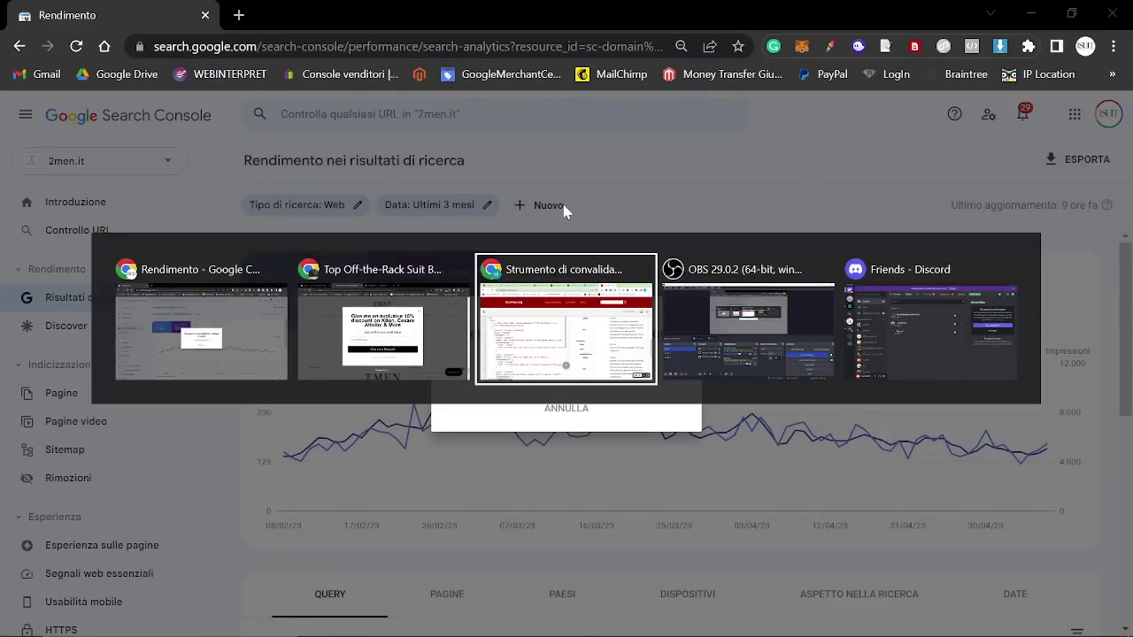
{"action": "key", "text": "alt+Tab"}
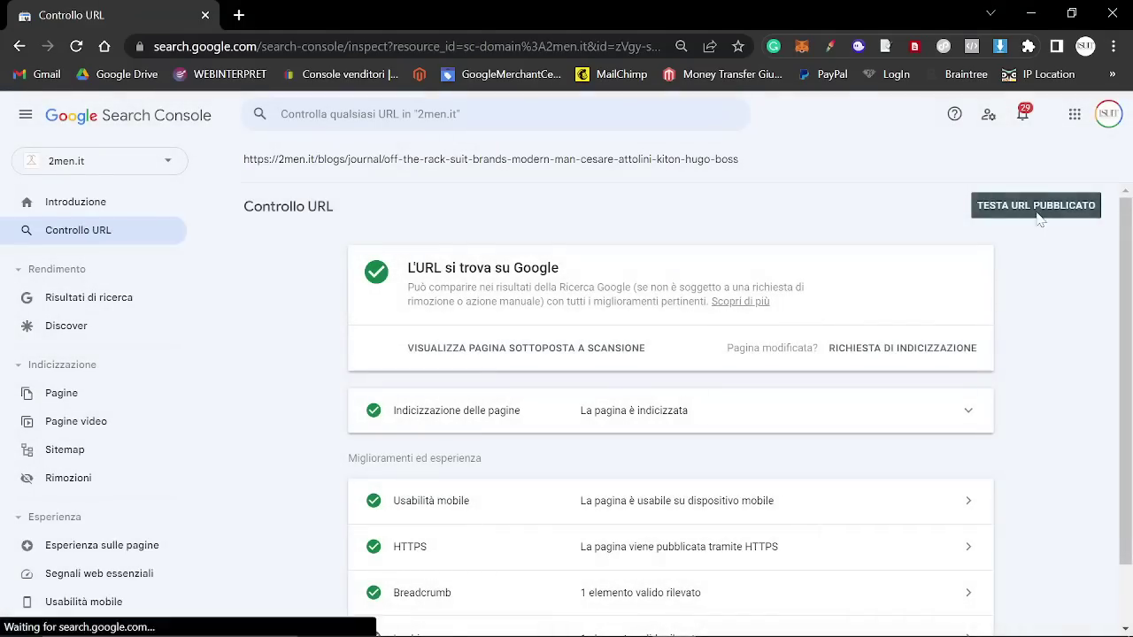
{"action": "left_click", "coordinate": [1037, 208]}
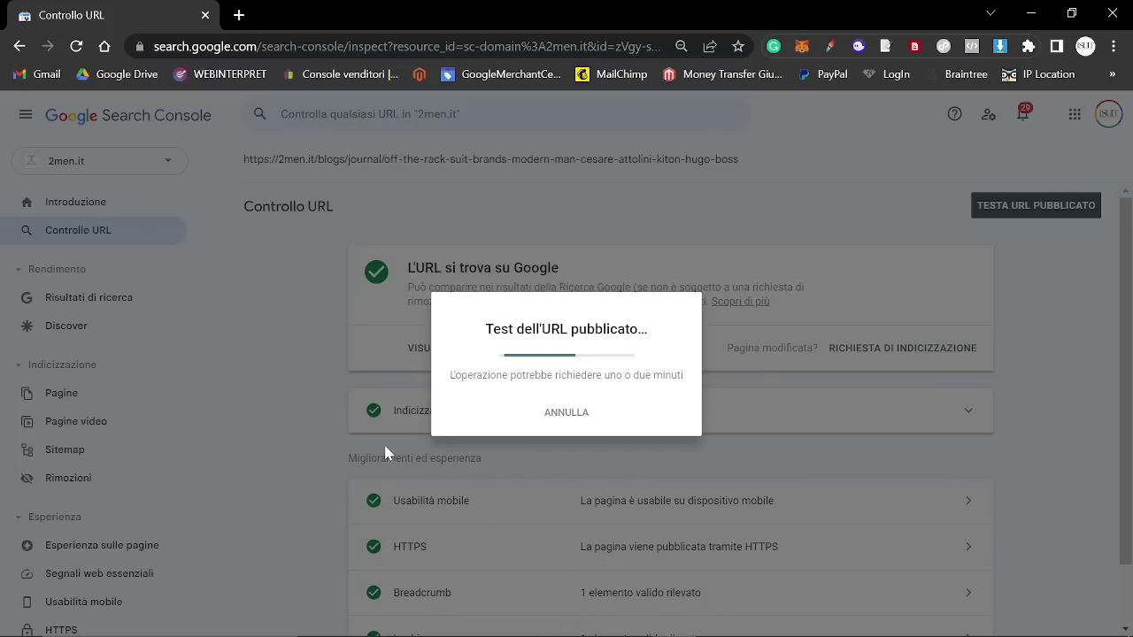
- Return to the post in the Shopify blog editor and look through its formatted content
{"action": "key", "text": "alt+Tab"}
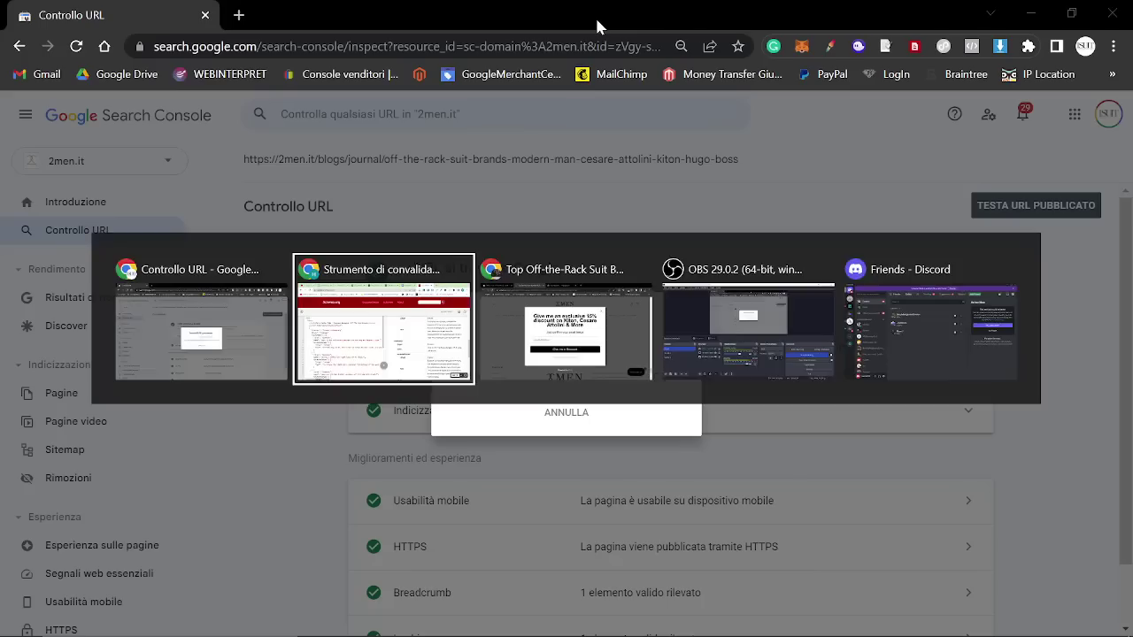
{"action": "key", "text": "alt+Tab"}
{"action": "left_click", "coordinate": [115, 15]}
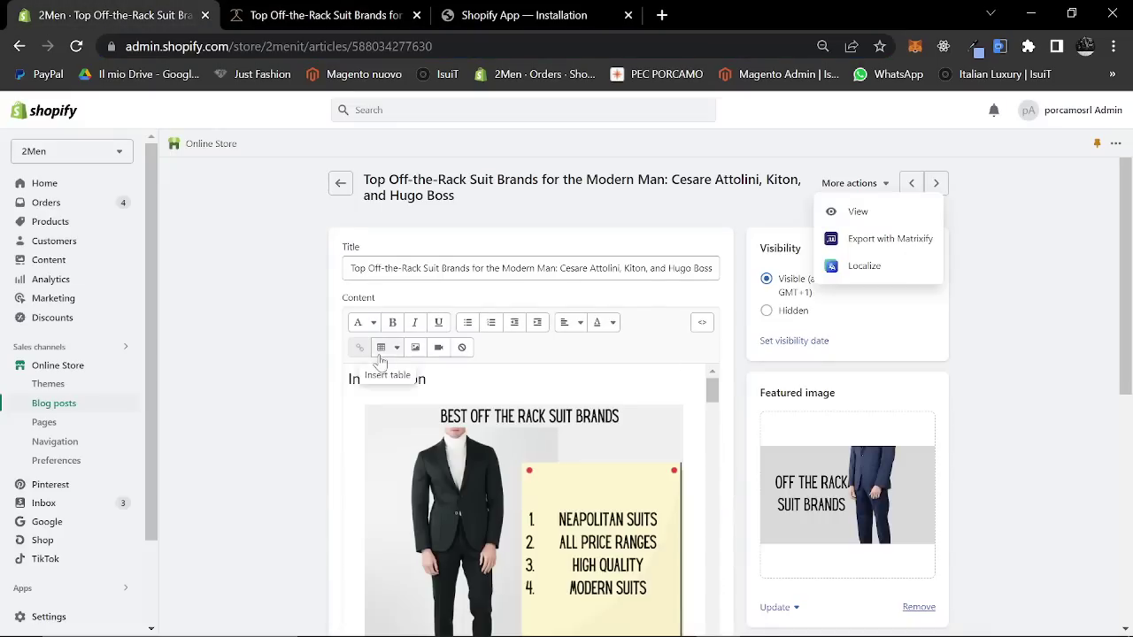
{"action": "scroll", "coordinate": [522, 460], "scroll_direction": "down", "scroll_amount": 5}
{"action": "scroll", "coordinate": [527, 496], "scroll_direction": "down", "scroll_amount": 15}
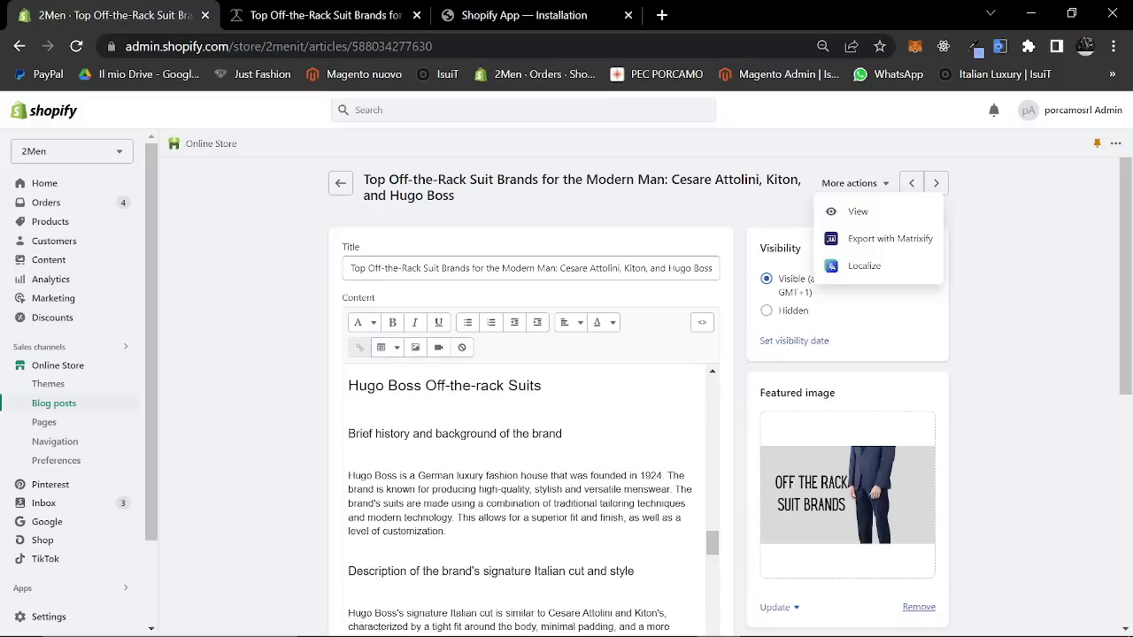
{"action": "scroll", "coordinate": [551, 434], "scroll_direction": "down", "scroll_amount": 3}
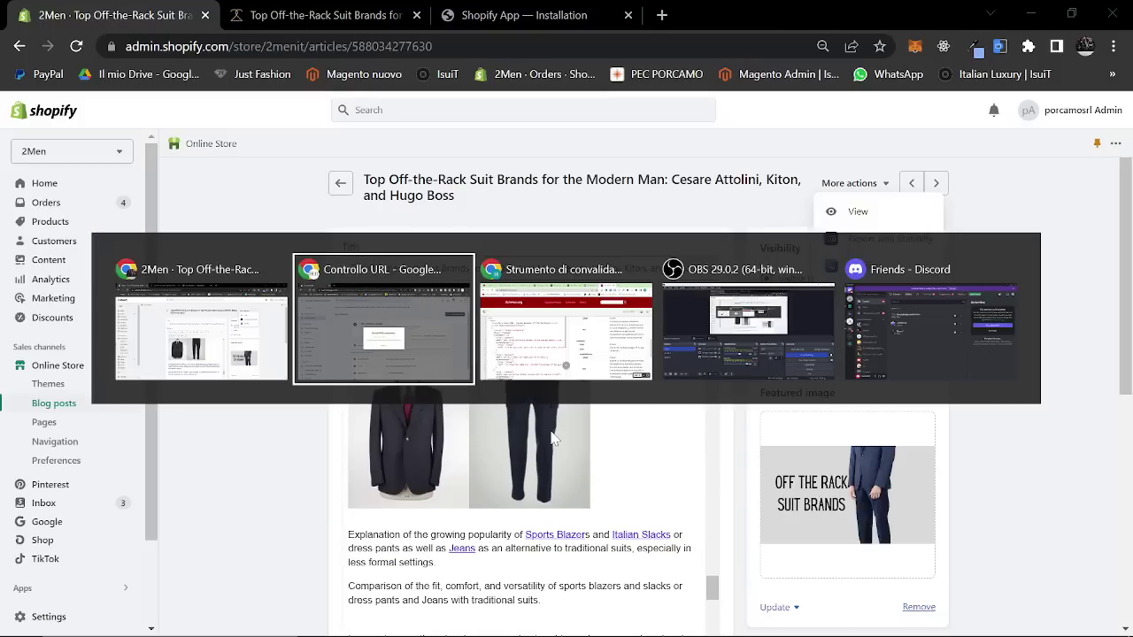
- Search Google for "how to water a cactus", enlarge the page and expand both FAQ questions under the Petal Republic result
{"action": "key", "text": "alt+Tab"}
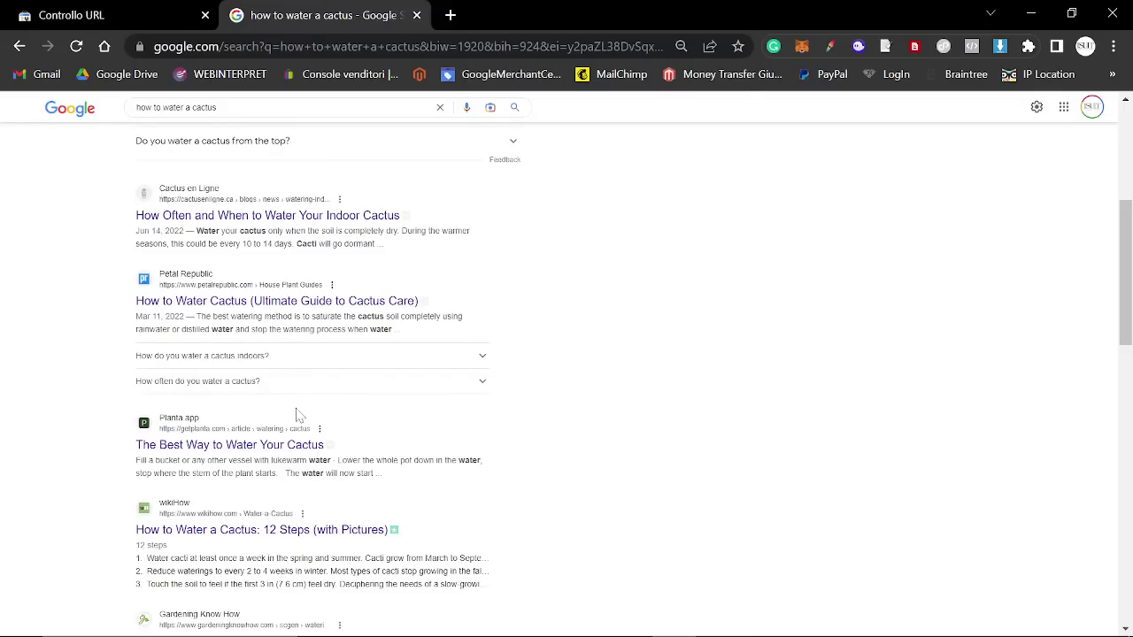
{"action": "key", "text": "ctrl+plus"}
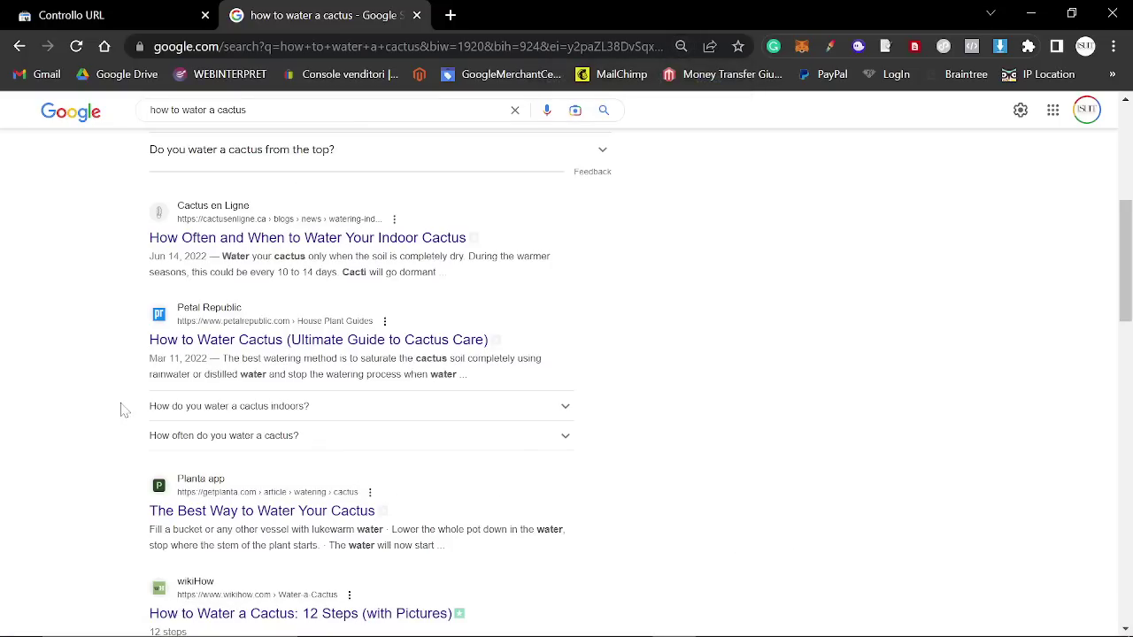
{"action": "left_click_drag", "start_coordinate": [121, 404], "coordinate": [683, 452]}
{"action": "left_click", "coordinate": [561, 409]}
{"action": "scroll", "coordinate": [558, 431], "scroll_direction": "down", "scroll_amount": 1}
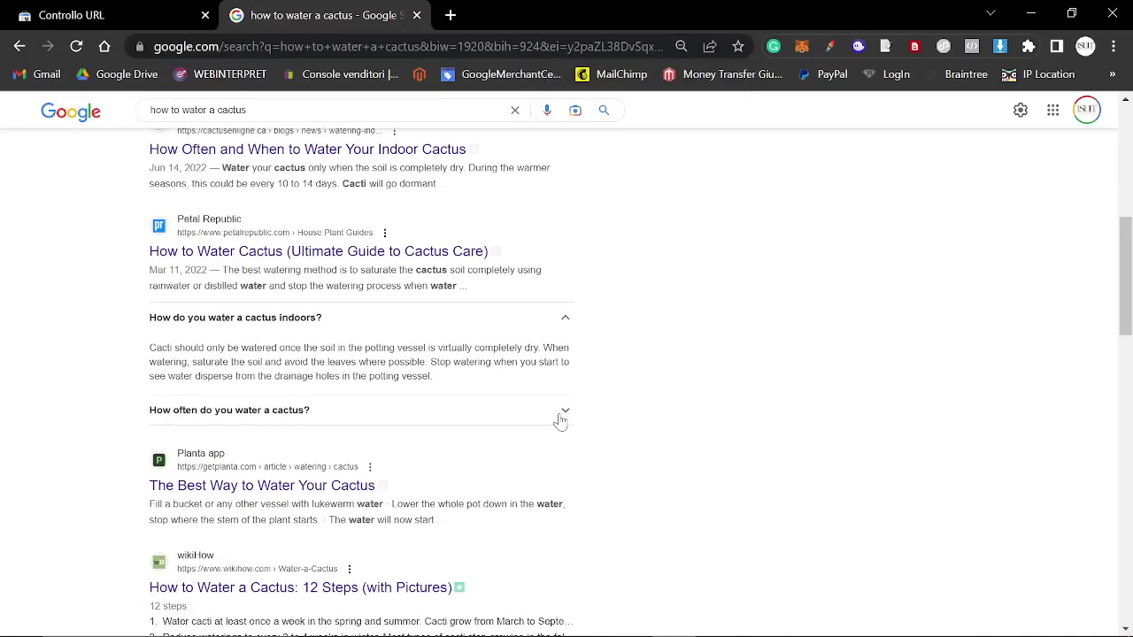
{"action": "left_click", "coordinate": [561, 411]}
{"action": "scroll", "coordinate": [392, 428], "scroll_direction": "down", "scroll_amount": 3}
{"action": "scroll", "coordinate": [375, 425], "scroll_direction": "up", "scroll_amount": 1}
{"action": "scroll", "coordinate": [370, 423], "scroll_direction": "up", "scroll_amount": 2}
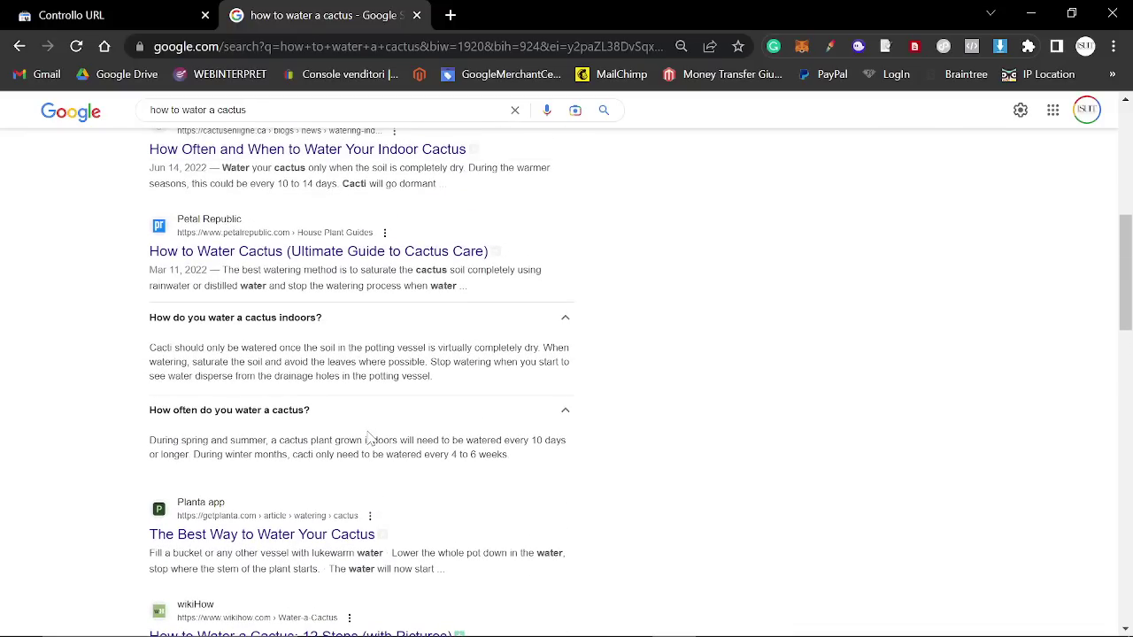
{"action": "left_click_drag", "start_coordinate": [106, 324], "coordinate": [658, 455]}
{"action": "left_click", "coordinate": [659, 457]}
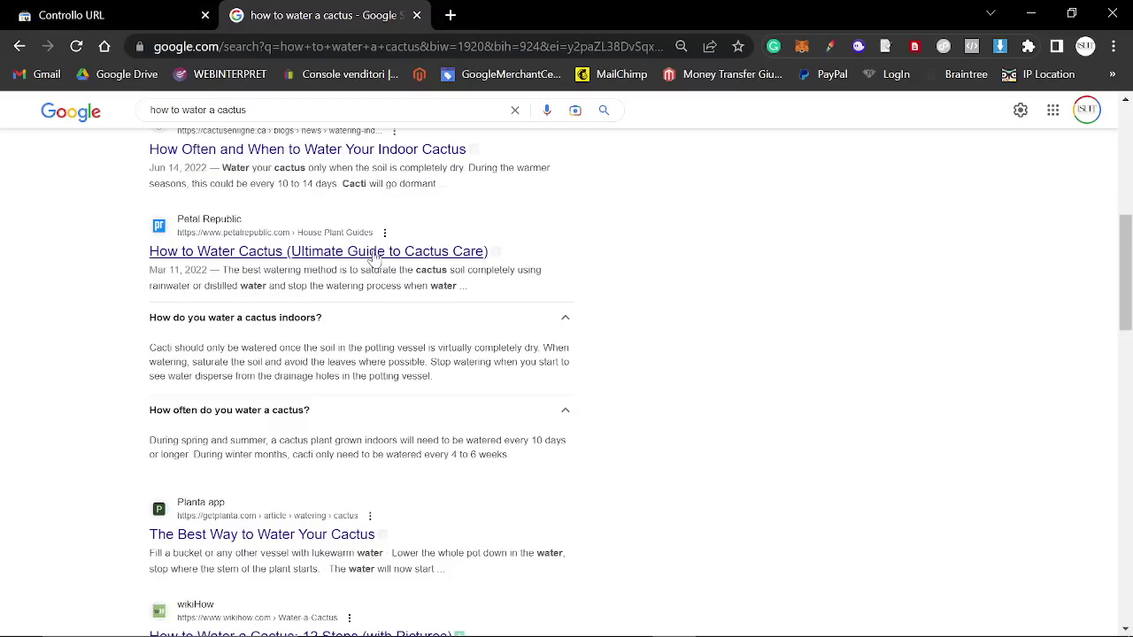
- Collapse both FAQ questions under the Petal Republic result
{"action": "left_click", "coordinate": [322, 334]}
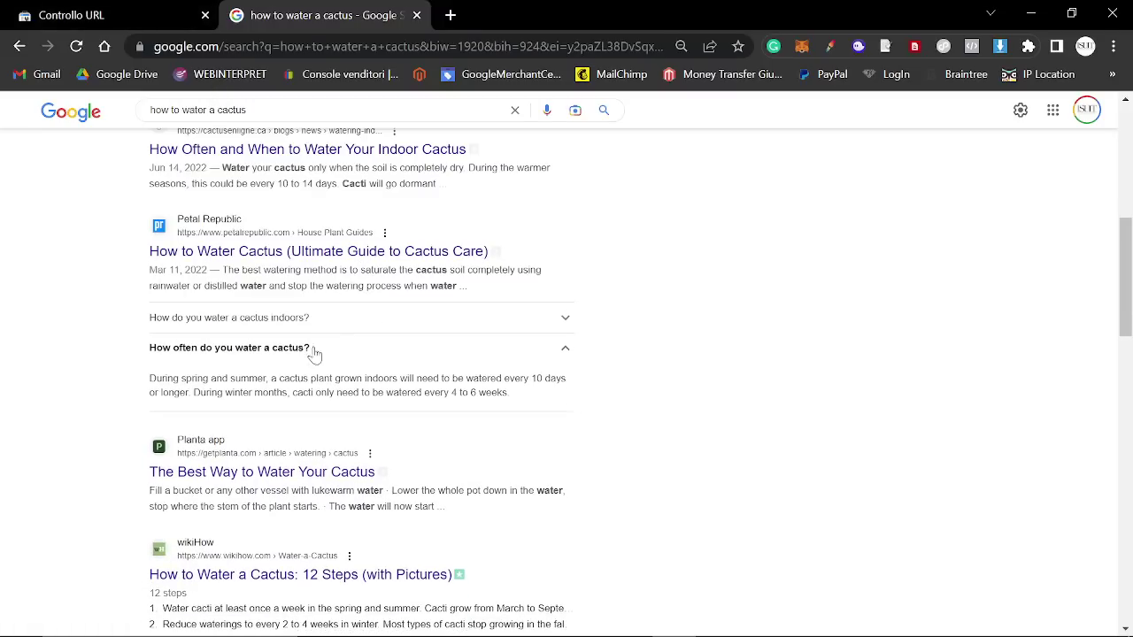
{"action": "left_click", "coordinate": [463, 352]}
{"action": "left_click_drag", "start_coordinate": [106, 313], "coordinate": [629, 361]}
{"action": "left_click", "coordinate": [632, 363]}
- Look through the remaining cactus results and page 3 of the search for other listings with FAQ dropdowns
{"action": "scroll", "coordinate": [633, 371], "scroll_direction": "down", "scroll_amount": 5}
{"action": "scroll", "coordinate": [624, 390], "scroll_direction": "down", "scroll_amount": 5}
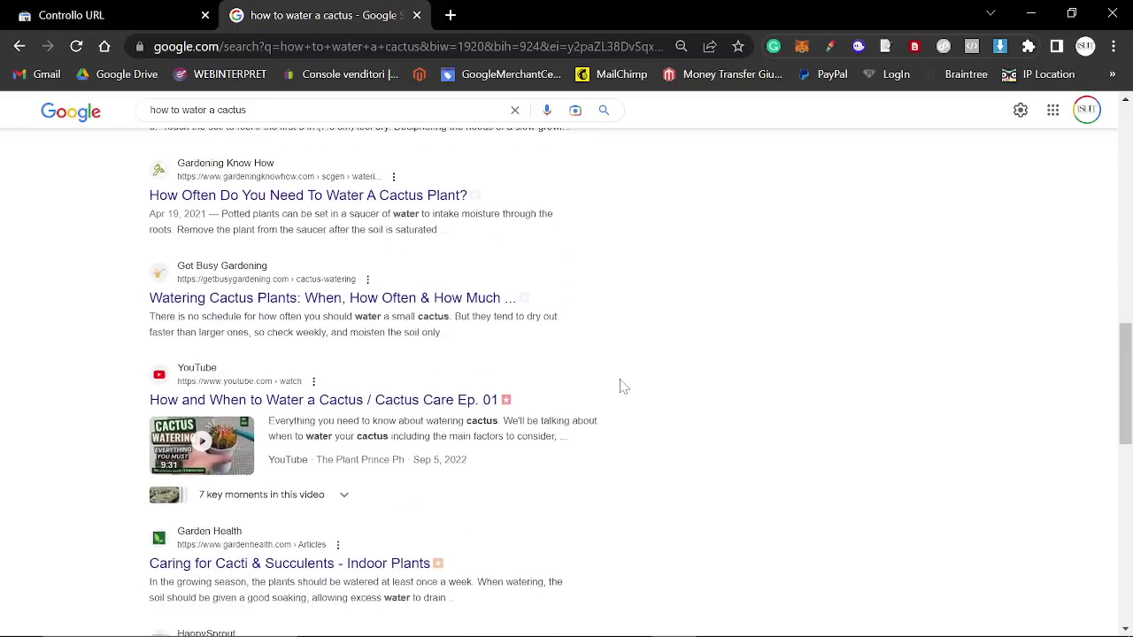
{"action": "scroll", "coordinate": [620, 388], "scroll_direction": "up", "scroll_amount": 10}
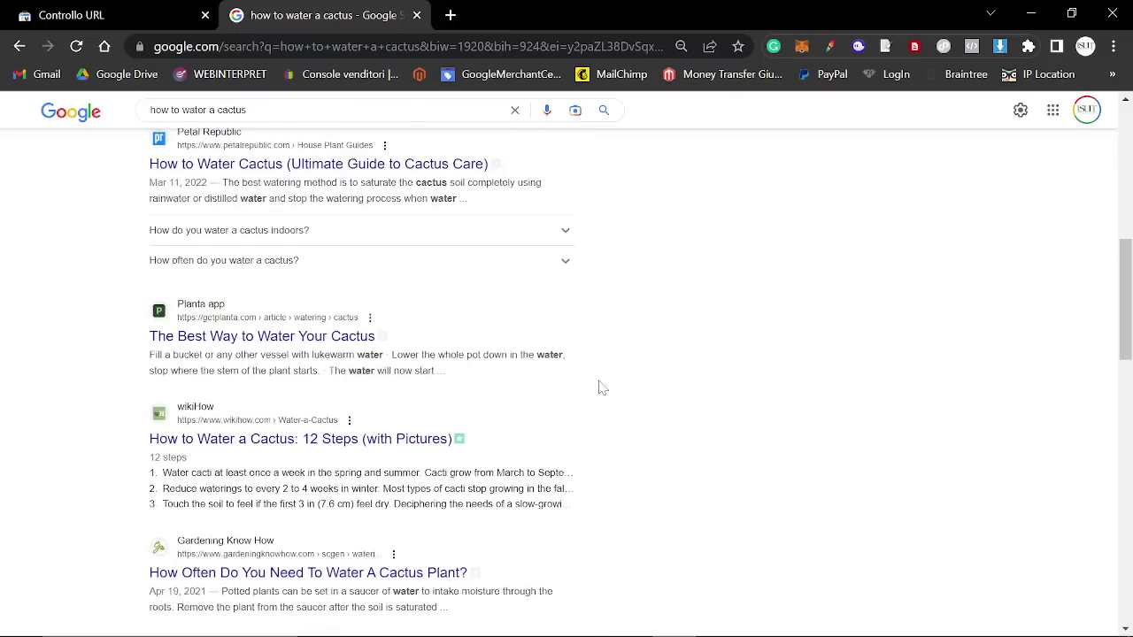
{"action": "scroll", "coordinate": [574, 362], "scroll_direction": "down", "scroll_amount": 12}
{"action": "scroll", "coordinate": [248, 482], "scroll_direction": "down", "scroll_amount": 3}
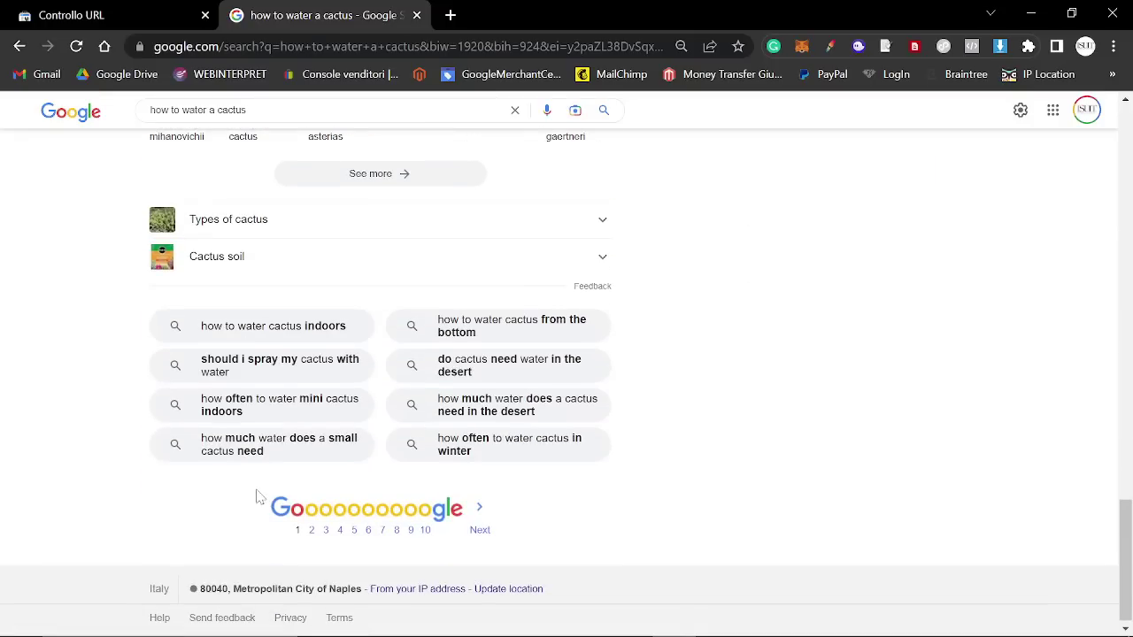
{"action": "left_click", "coordinate": [325, 530]}
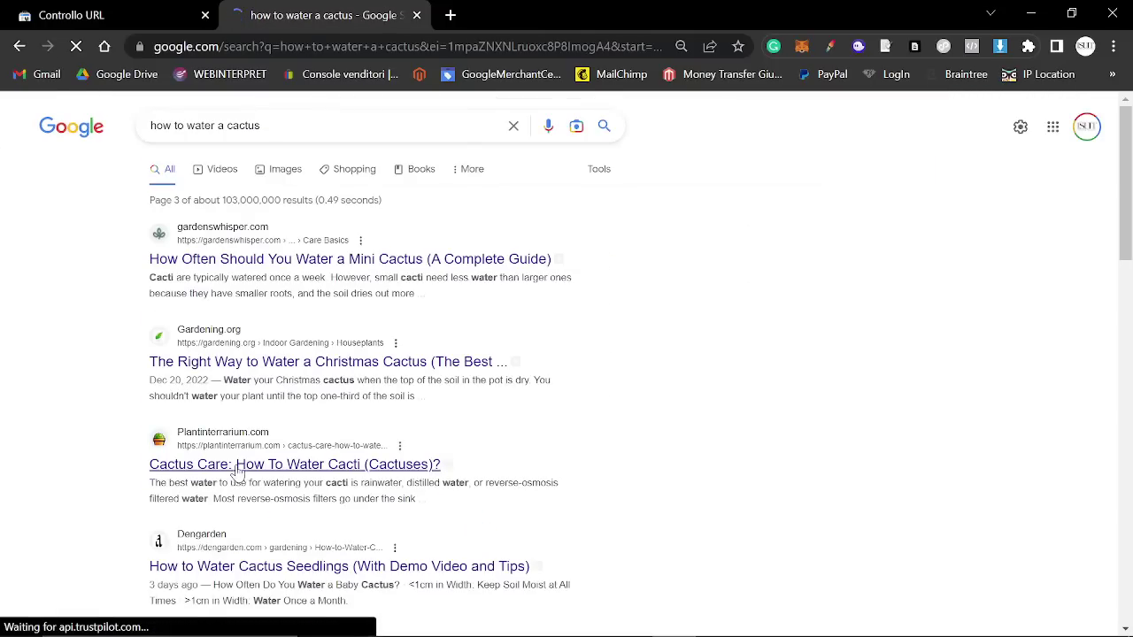
{"action": "scroll", "coordinate": [235, 469], "scroll_direction": "down", "scroll_amount": 3}
{"action": "scroll", "coordinate": [240, 476], "scroll_direction": "down", "scroll_amount": 5}
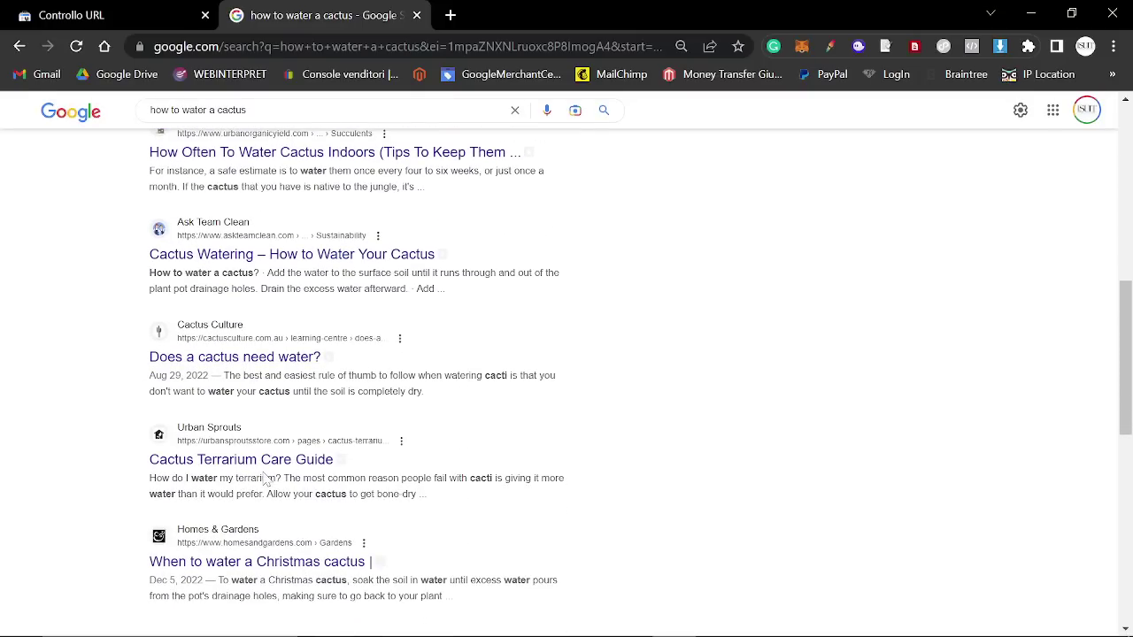
- Check the live URL test results in Search Console, then return to the published post and select its URL
{"action": "left_click", "coordinate": [174, 8]}
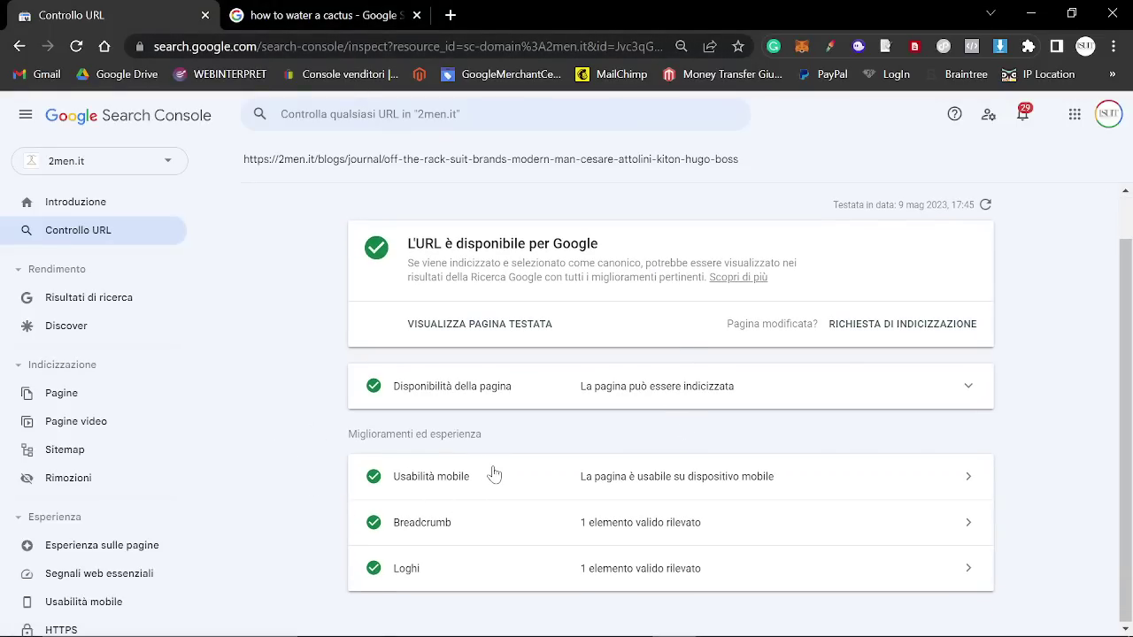
{"action": "key", "text": "alt+Tab"}
{"action": "key", "text": "alt+Tab"}
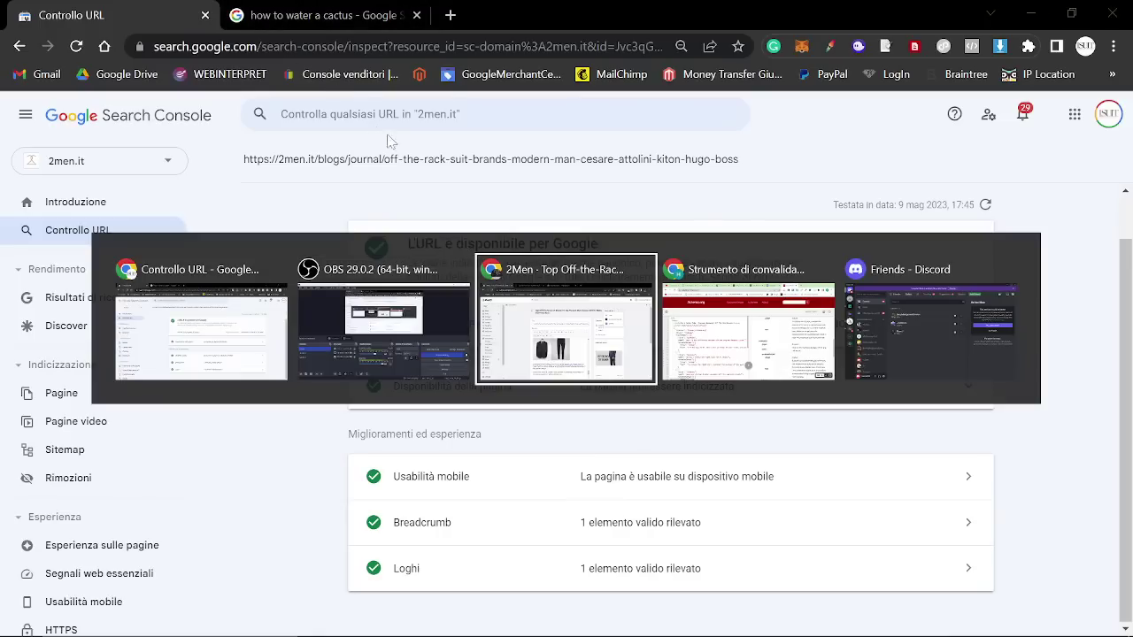
{"action": "left_click", "coordinate": [346, 11]}
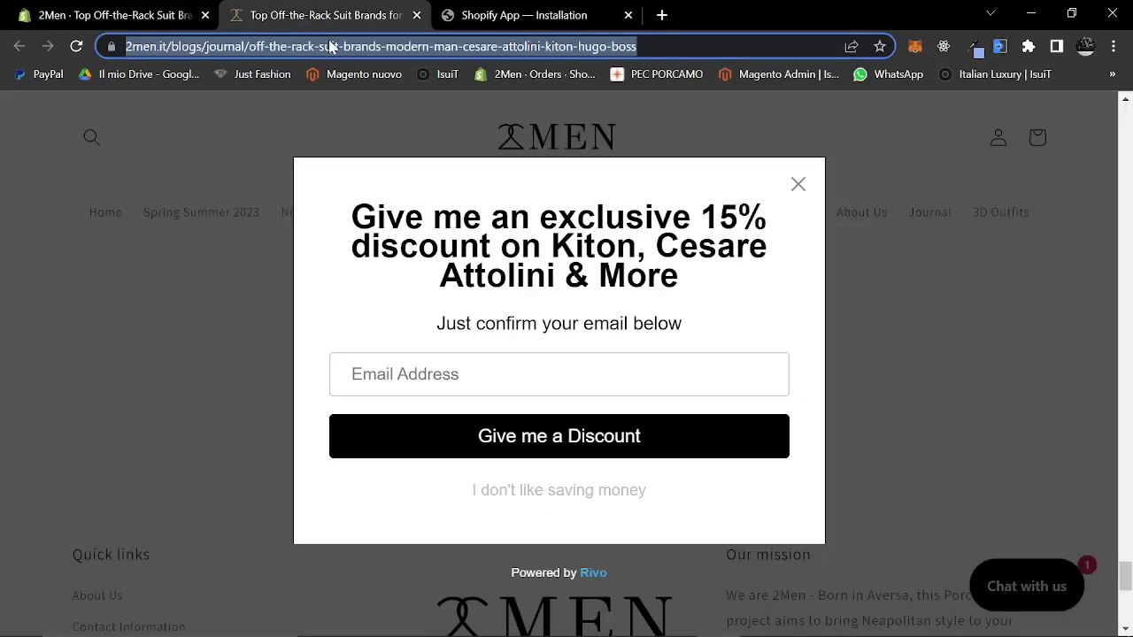
- Test the published post's URL in the Schema.org validator and expand the detected FAQPage to review its questions and answers
{"action": "key", "text": "alt+Tab"}
{"action": "key", "text": "alt+Tab"}
{"action": "key", "text": "alt+Tab"}
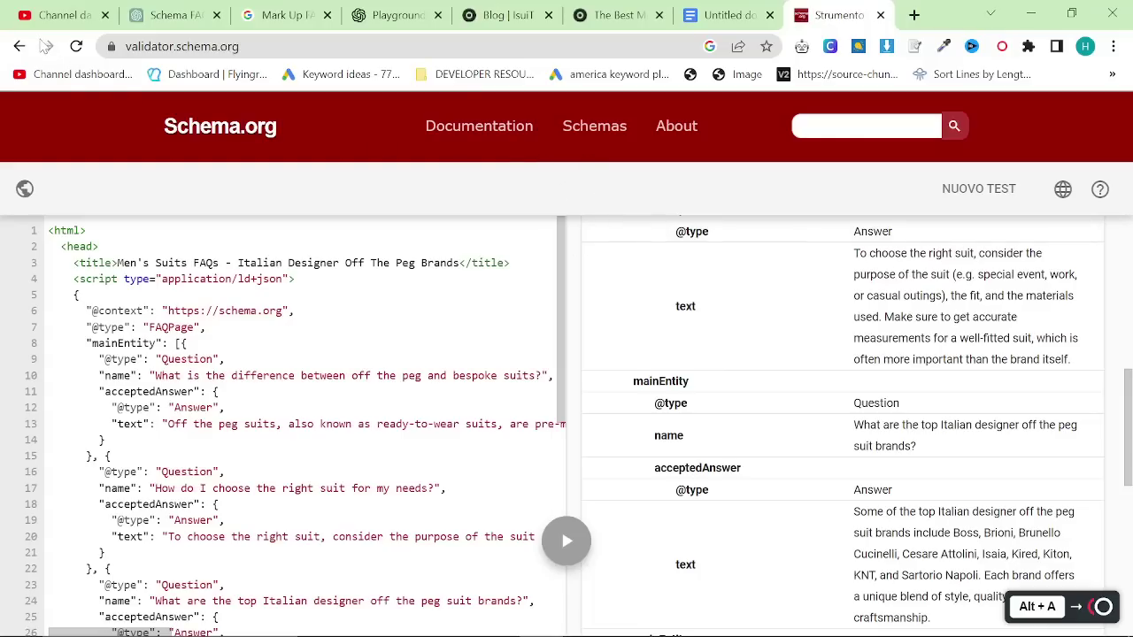
{"action": "left_click", "coordinate": [19, 46]}
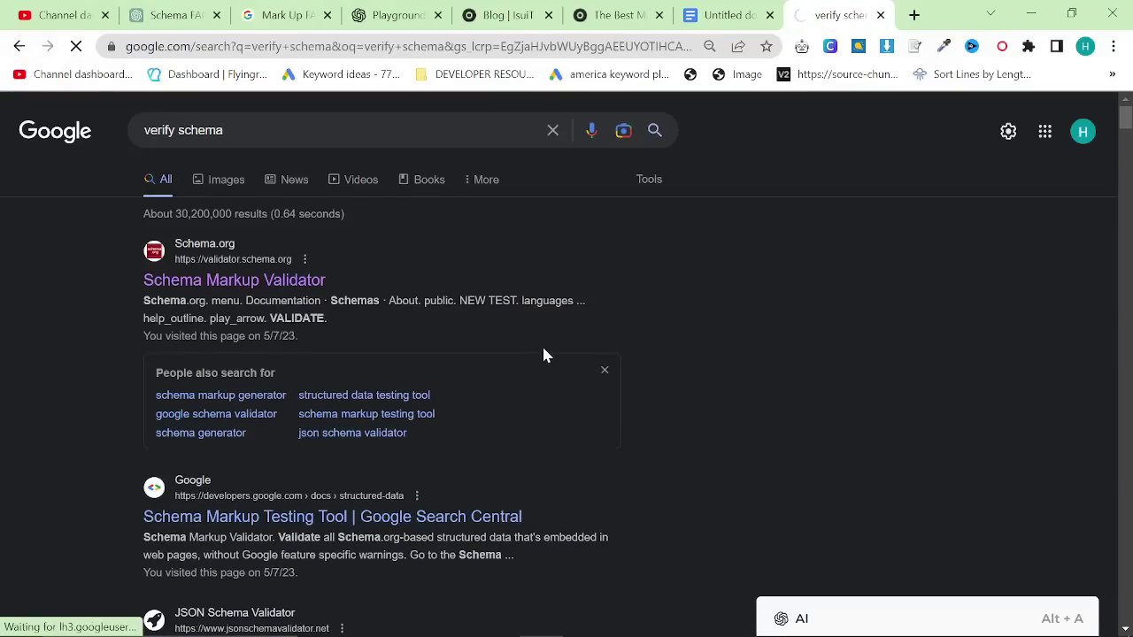
{"action": "key", "text": "alt+Right"}
{"action": "key", "text": "ctrl+v"}
{"action": "left_click", "coordinate": [575, 425]}
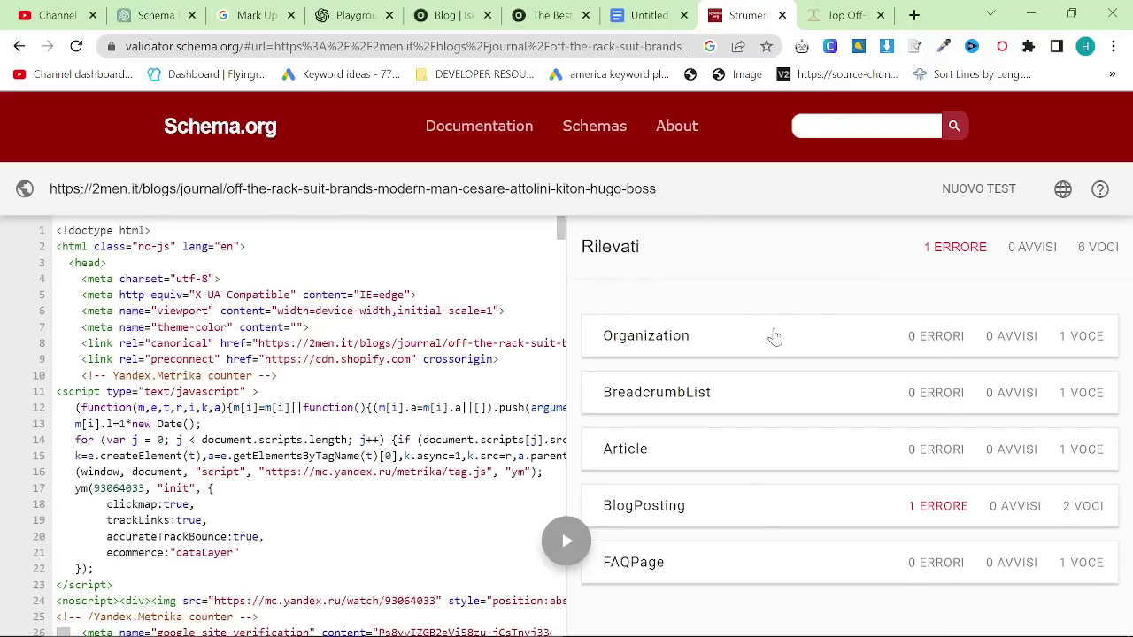
{"action": "left_click", "coordinate": [690, 561]}
{"action": "scroll", "coordinate": [762, 565], "scroll_direction": "up", "scroll_amount": 1}
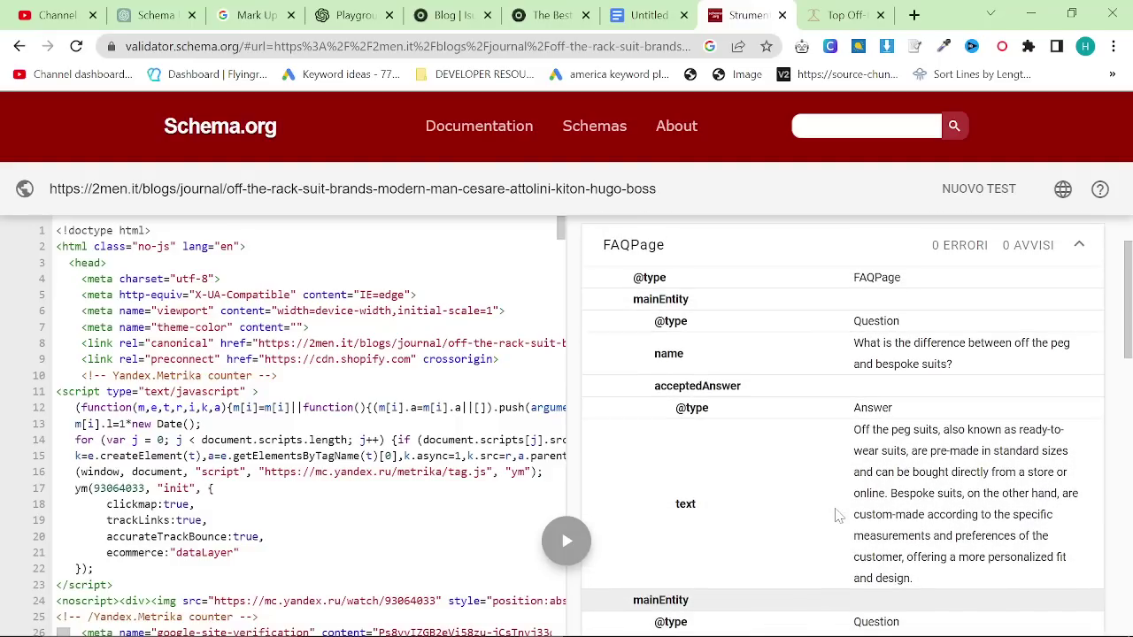
{"action": "scroll", "coordinate": [766, 475], "scroll_direction": "down", "scroll_amount": 1}
{"action": "key", "text": "alt+Tab"}
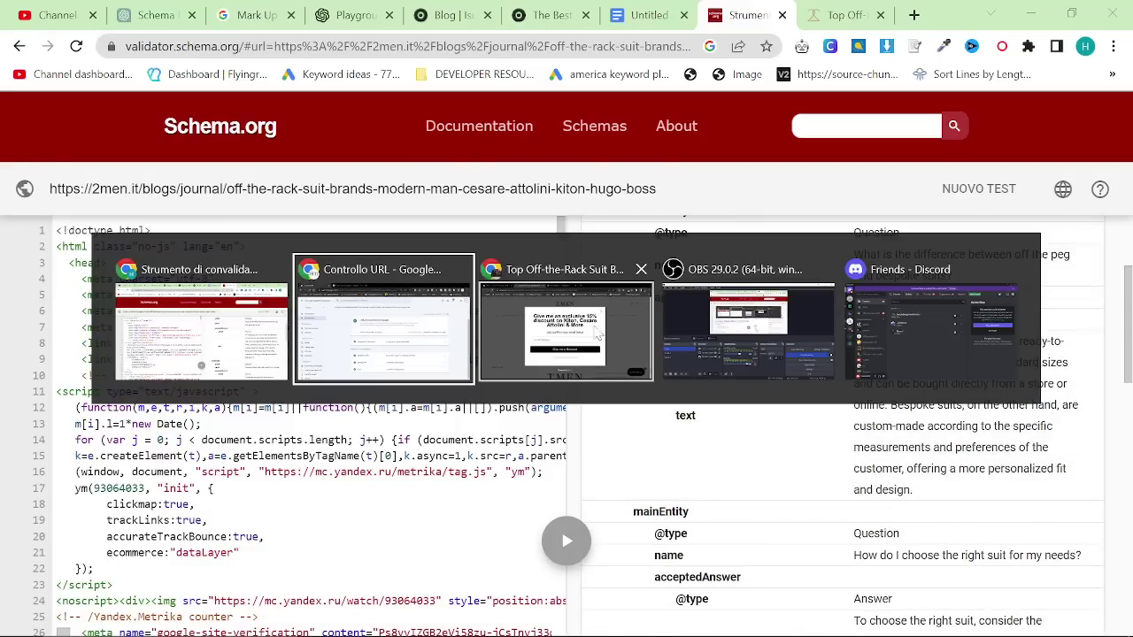
{"action": "left_click", "coordinate": [533, 349]}
{"action": "key", "text": "alt+Tab"}
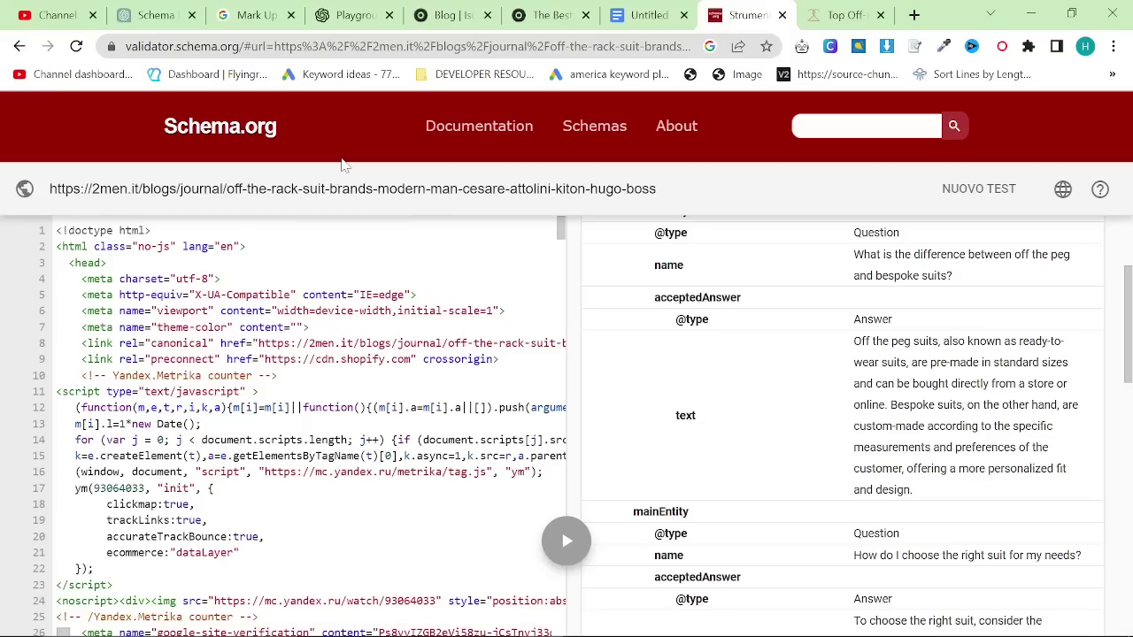
{"action": "key", "text": "alt+Tab"}
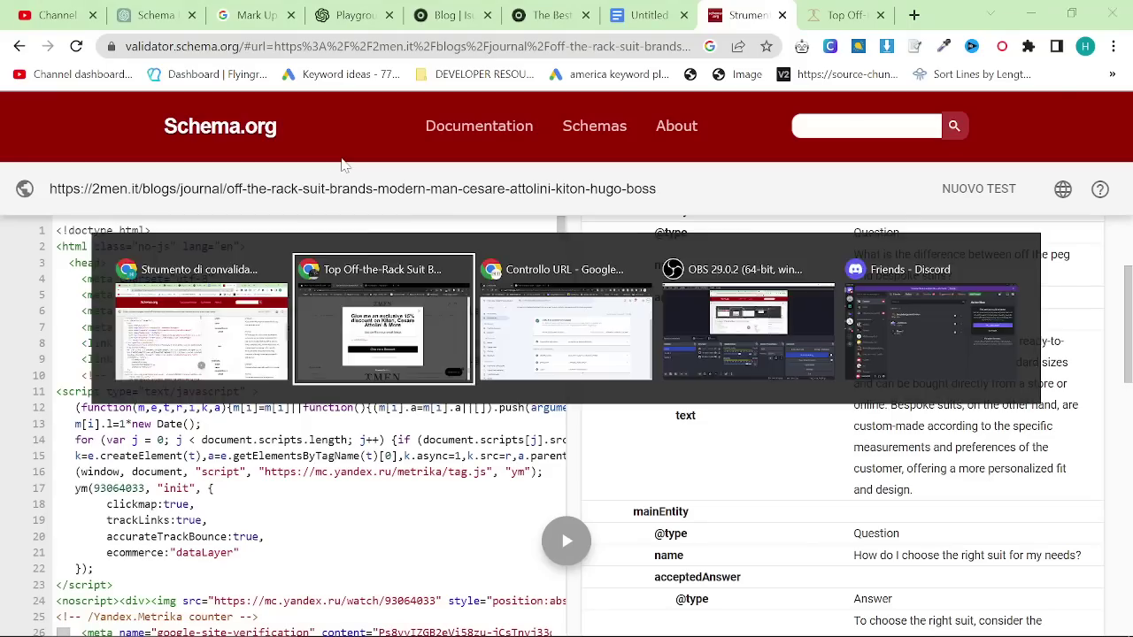
{"action": "key", "text": "alt+Tab"}
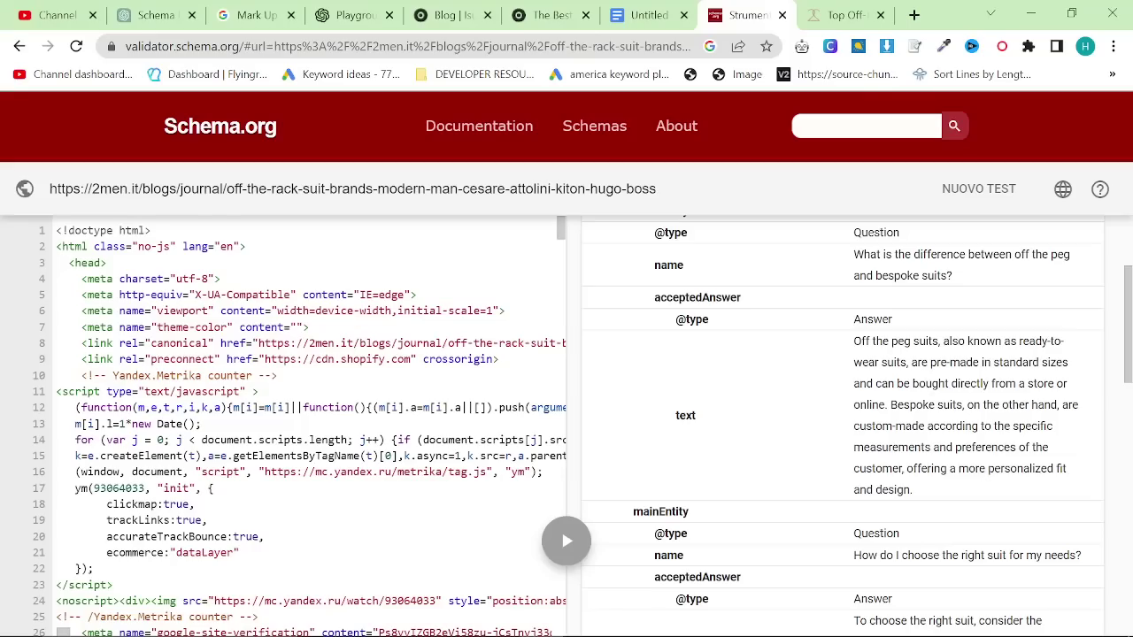
- Locate the first FAQ question's markup in the page source and review the FAQPage questions and answers in the validation results
{"action": "scroll", "coordinate": [721, 556], "scroll_direction": "up", "scroll_amount": 1}
{"action": "scroll", "coordinate": [721, 556], "scroll_direction": "up", "scroll_amount": 1}
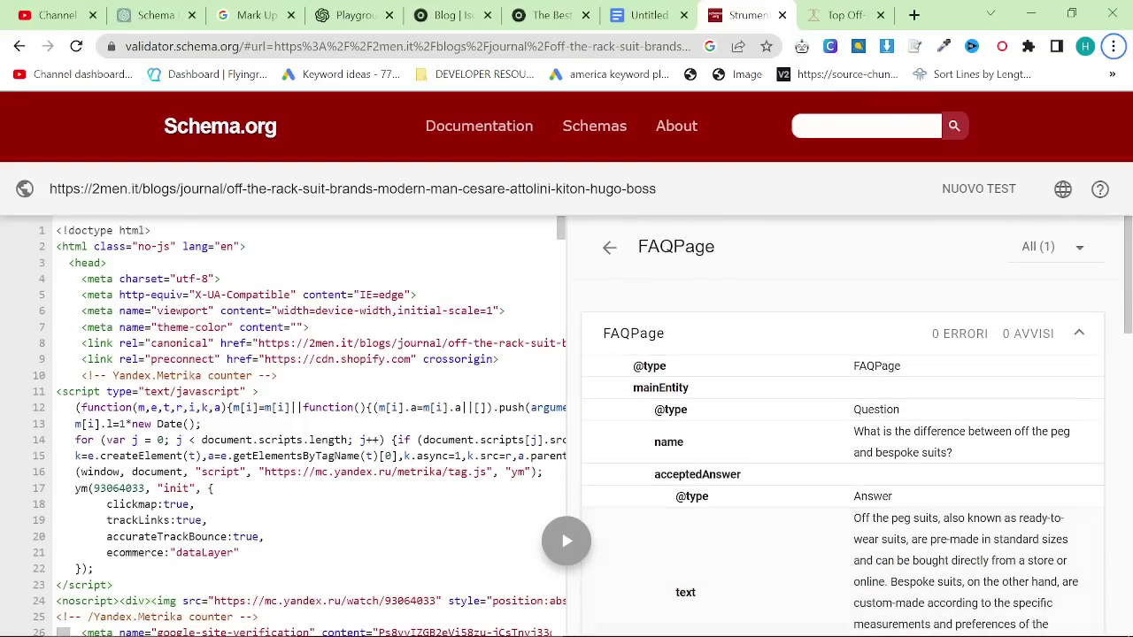
{"action": "left_click", "coordinate": [961, 390]}
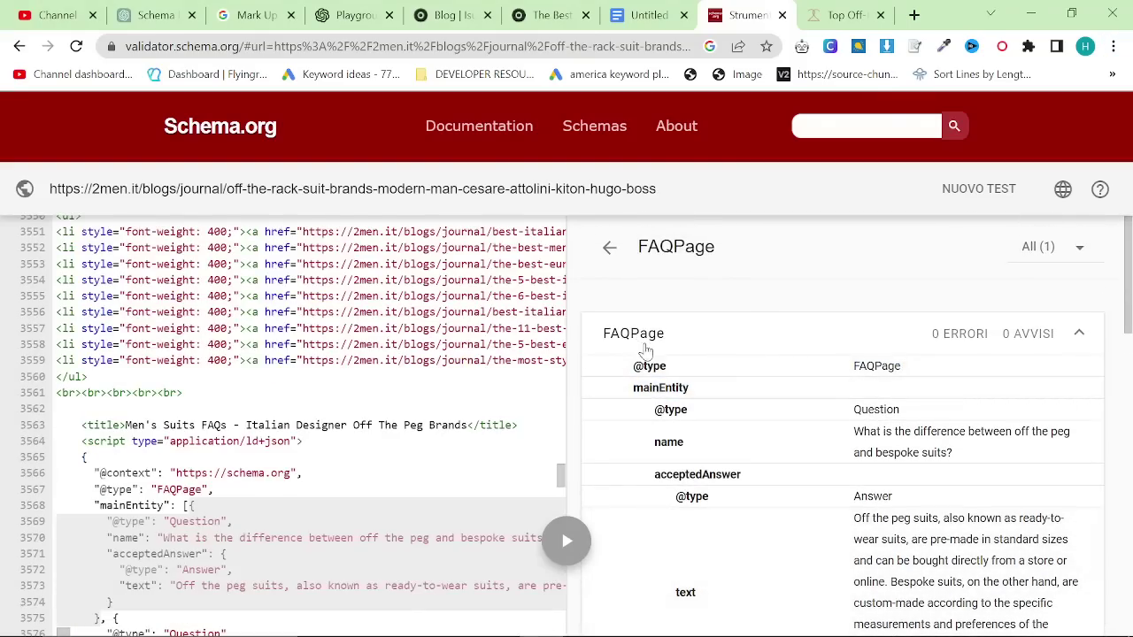
{"action": "scroll", "coordinate": [561, 529], "scroll_direction": "down", "scroll_amount": 2}
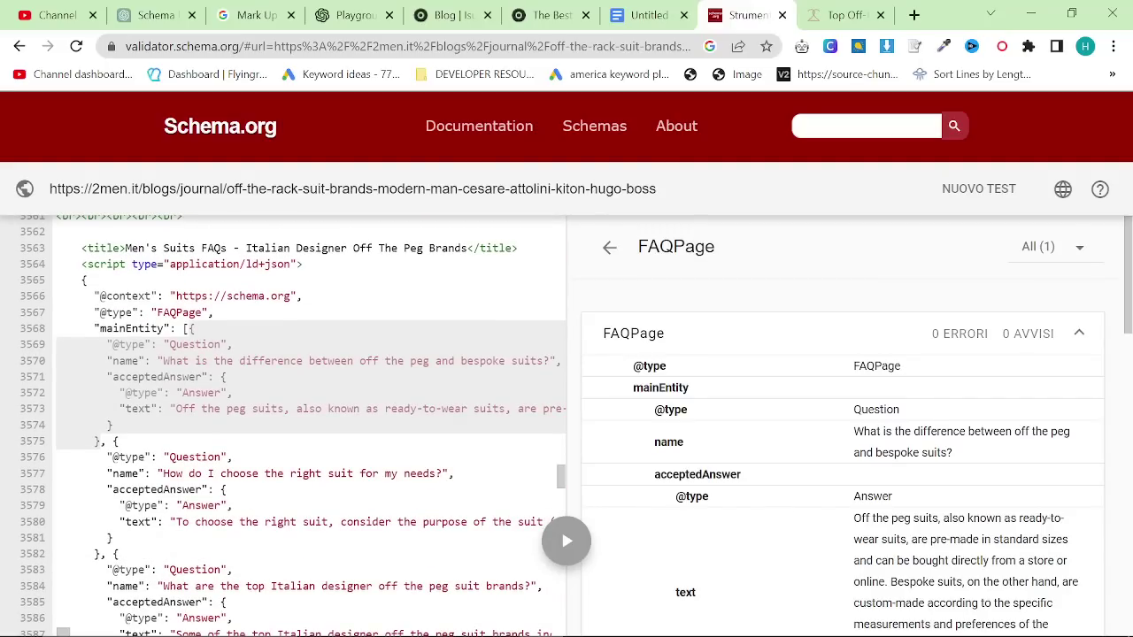
{"action": "scroll", "coordinate": [729, 398], "scroll_direction": "down", "scroll_amount": 12}
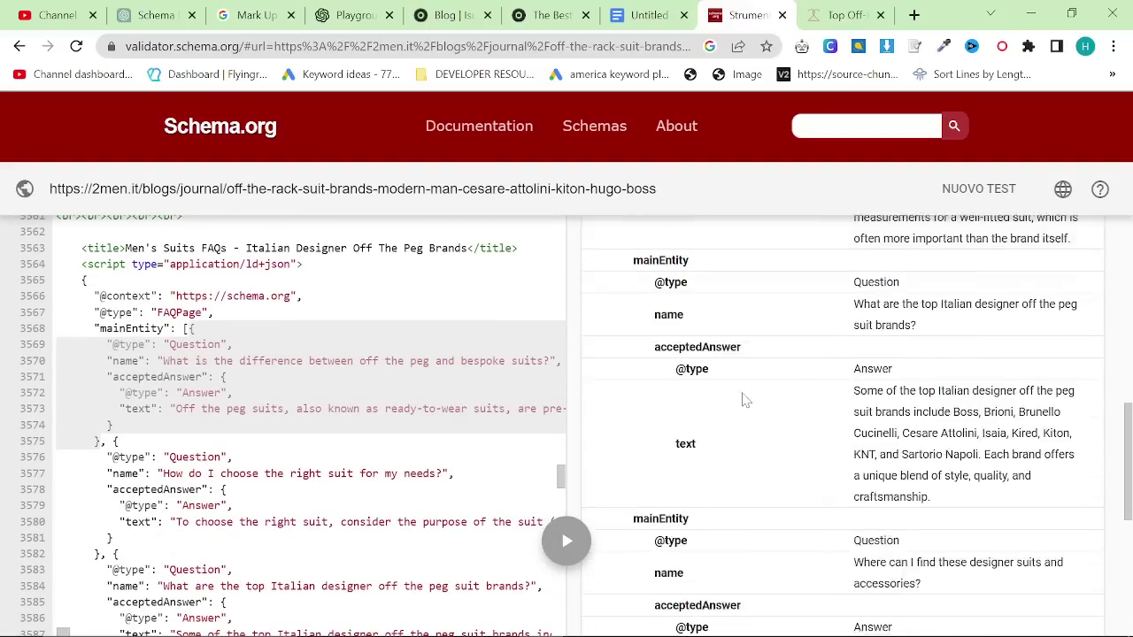
{"action": "scroll", "coordinate": [776, 400], "scroll_direction": "up", "scroll_amount": 4}
{"action": "key", "text": "alt+Tab"}
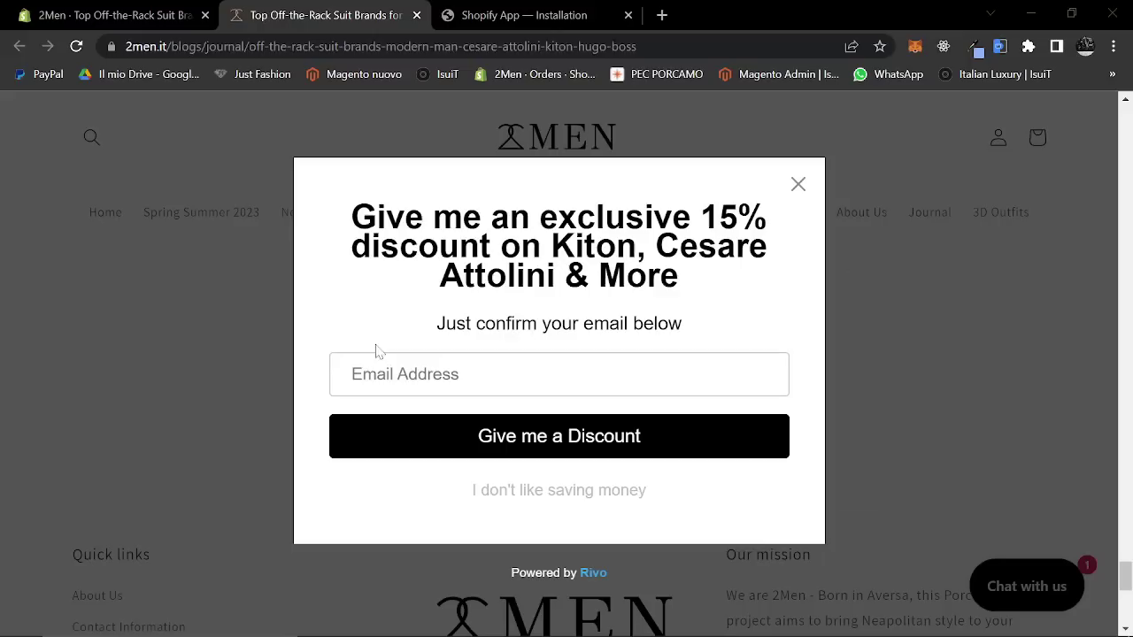
{"action": "left_click", "coordinate": [221, 47]}
{"action": "key", "text": "alt+Tab"}
{"action": "key", "text": "Tab"}
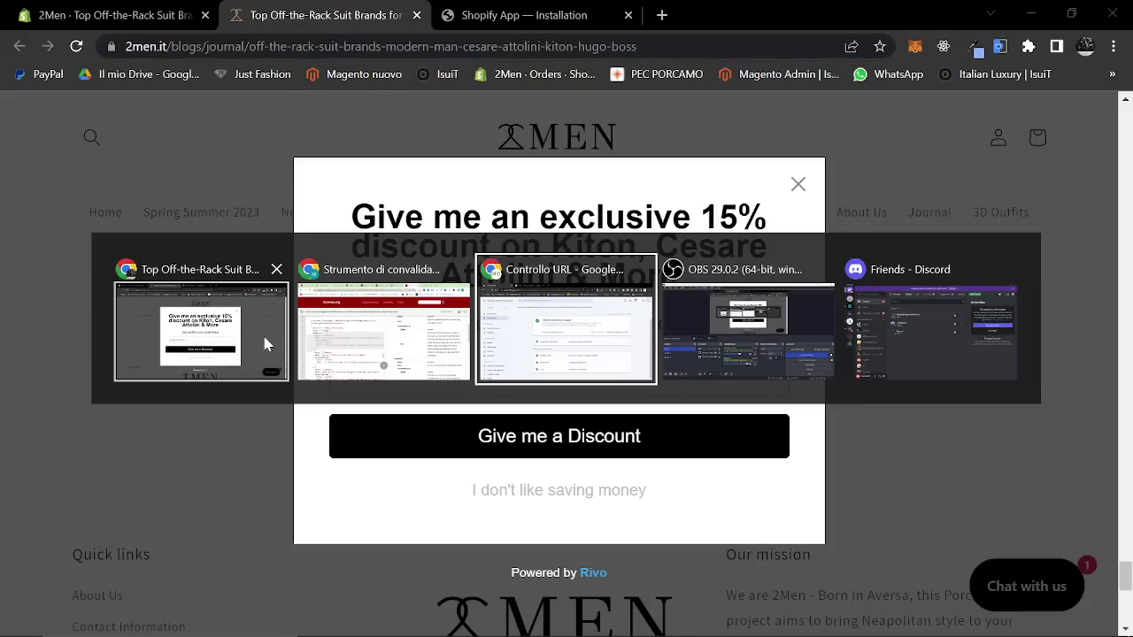
{"action": "left_click", "coordinate": [383, 332]}
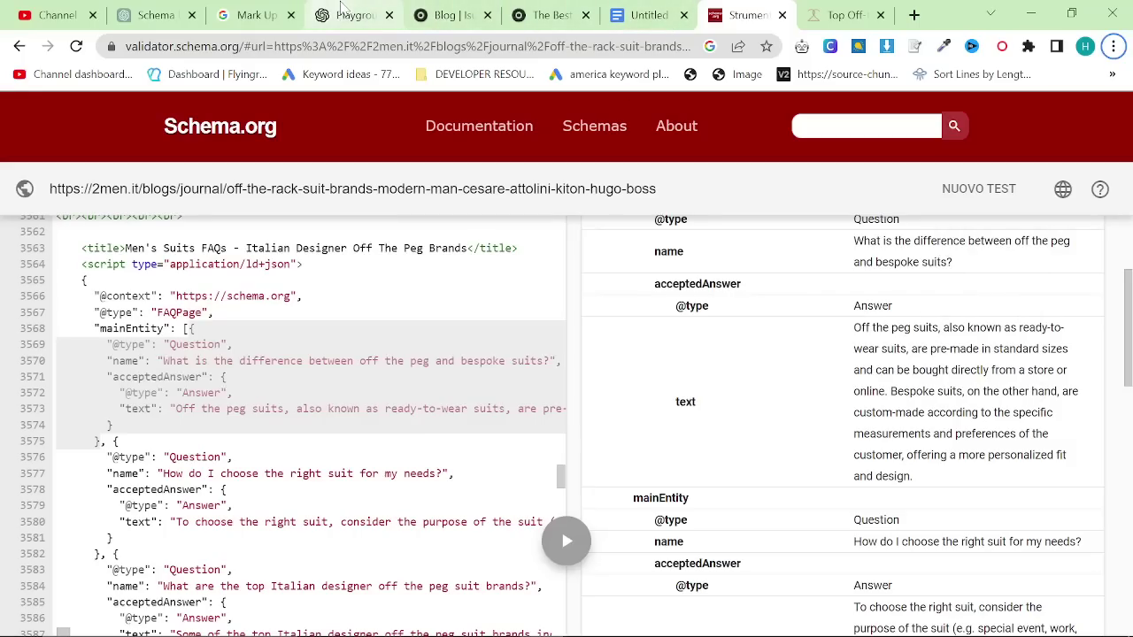
- Switch to the OpenAI Playground and reword the prompt to "Make me a HTML FAQ section using the schema format from the prompt."
{"action": "left_click", "coordinate": [352, 15]}
{"action": "scroll", "coordinate": [515, 265], "scroll_direction": "up", "scroll_amount": 3}
{"action": "left_click", "coordinate": [684, 221]}
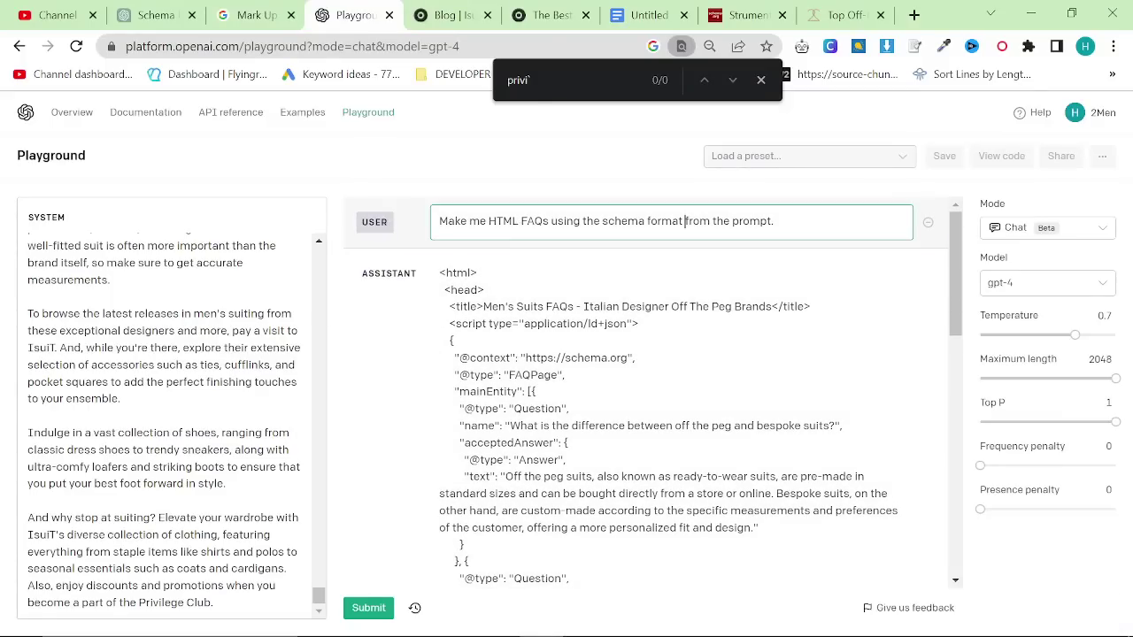
{"action": "type", "text": "a"}
{"action": "scroll", "coordinate": [529, 232], "scroll_direction": "down", "scroll_amount": 1}
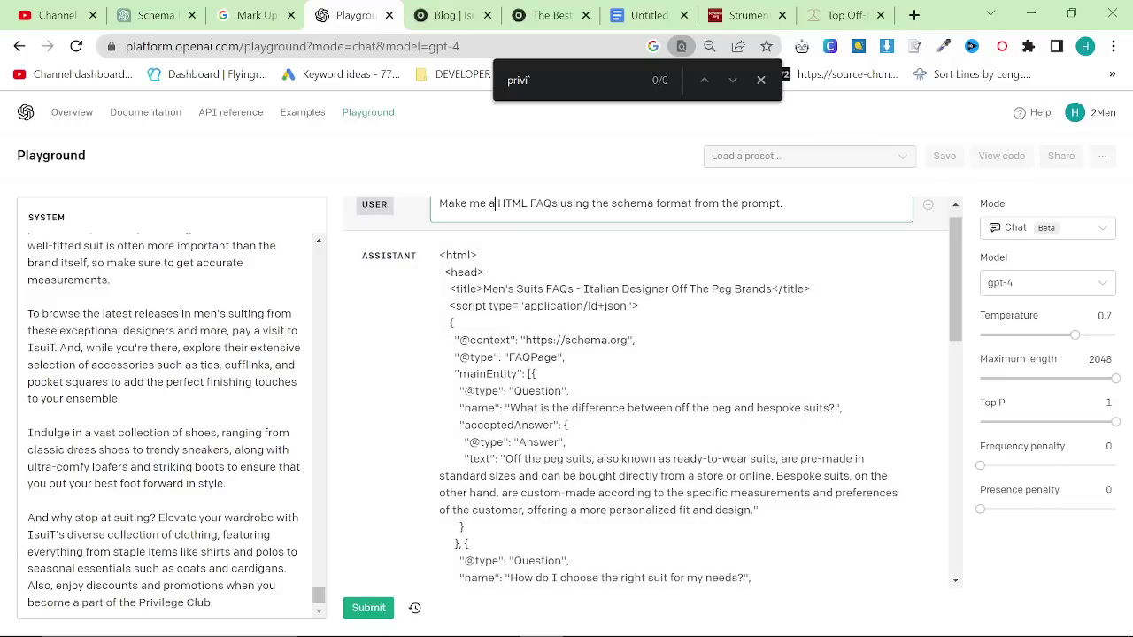
{"action": "left_click", "coordinate": [557, 204]}
{"action": "key", "text": "BackSpace"}
{"action": "type", "text": "section"}
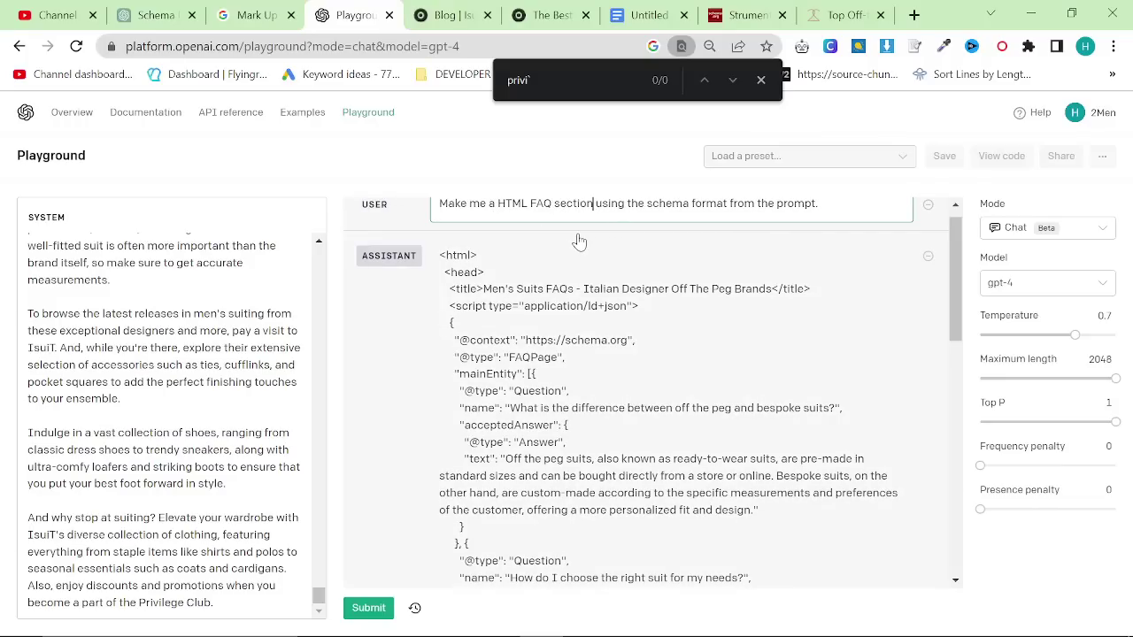
- Set the maximum length to 619 and submit the prompt to generate a new response
{"action": "scroll", "coordinate": [631, 380], "scroll_direction": "down", "scroll_amount": 6}
{"action": "scroll", "coordinate": [630, 381], "scroll_direction": "down", "scroll_amount": 3}
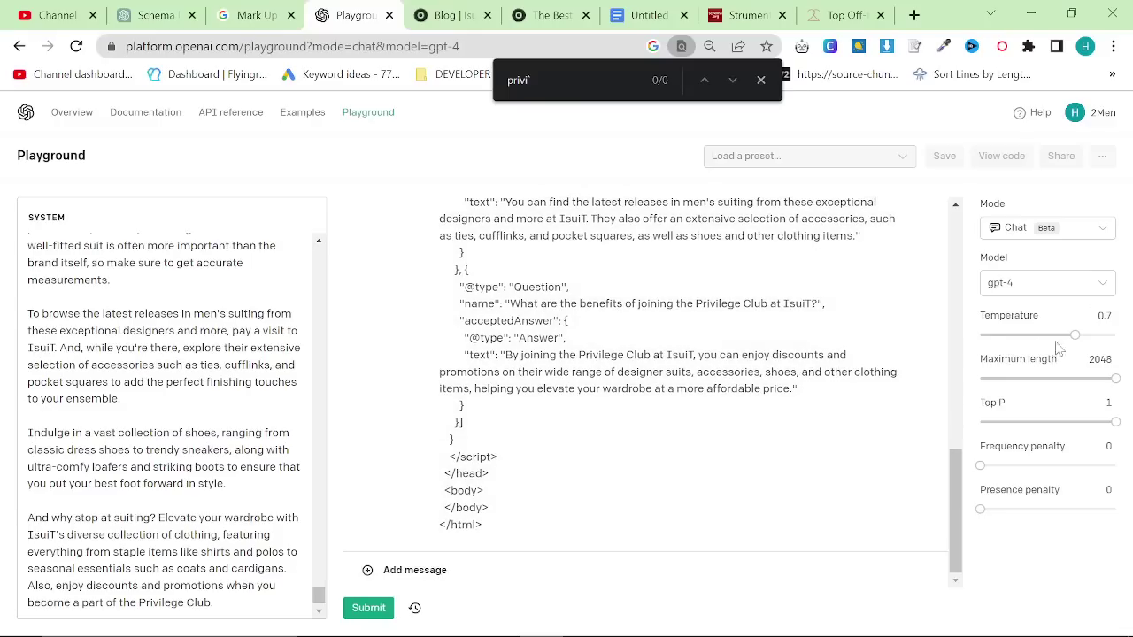
{"action": "left_click_drag", "start_coordinate": [1116, 377], "coordinate": [1021, 378]}
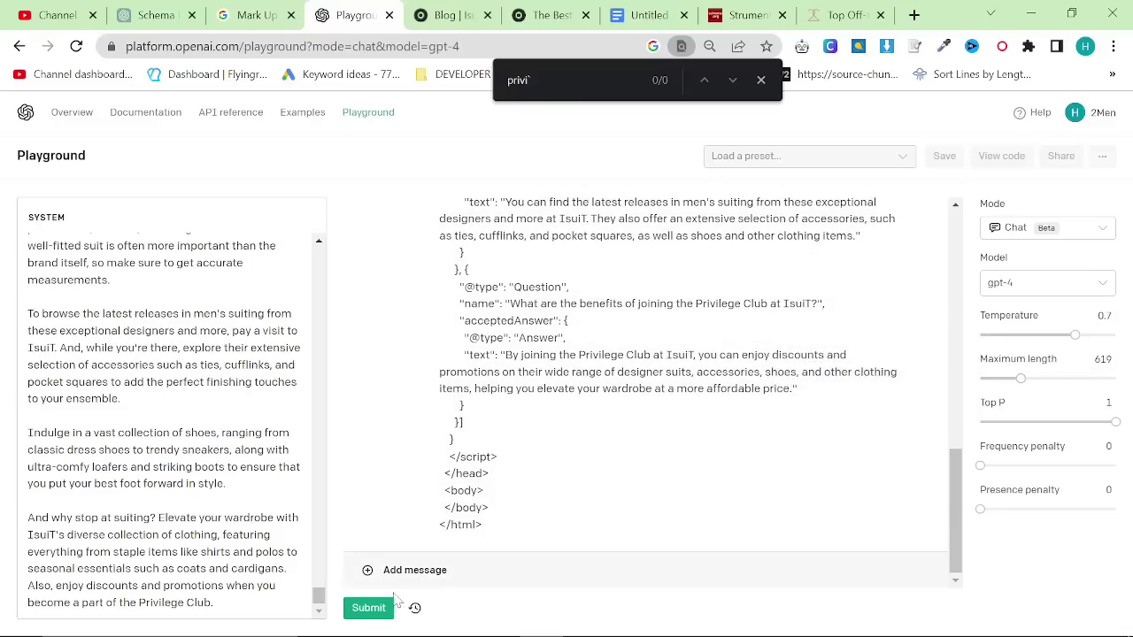
{"action": "left_click", "coordinate": [368, 608]}
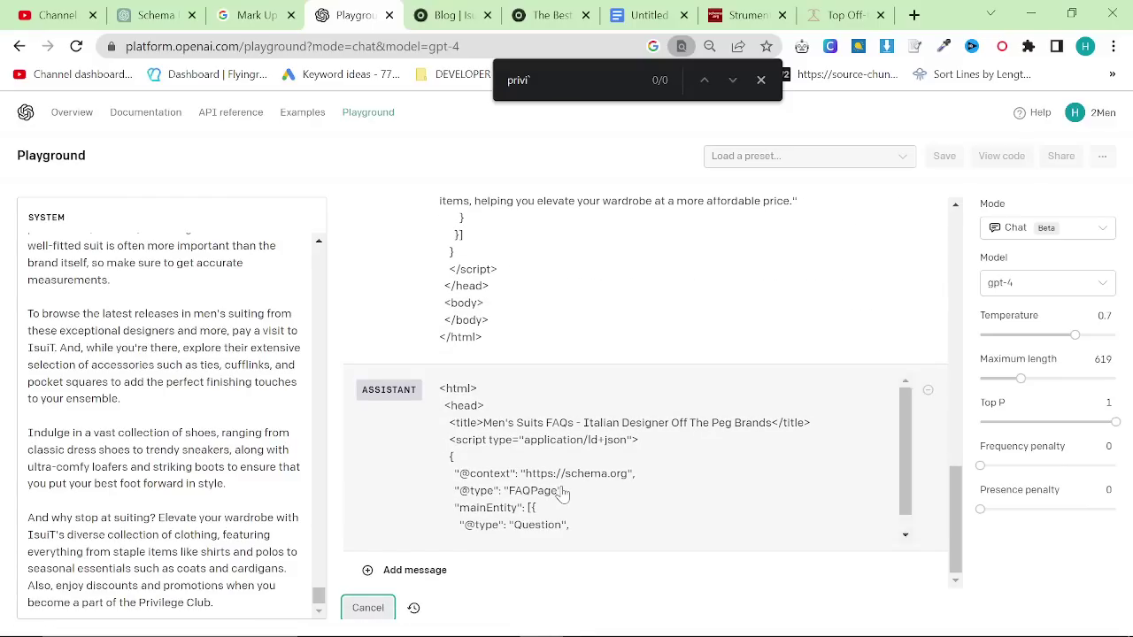
- Close the developer tools on the beach wedding attire post and look through the article
{"action": "left_click_drag", "start_coordinate": [748, 15], "coordinate": [453, 15]}
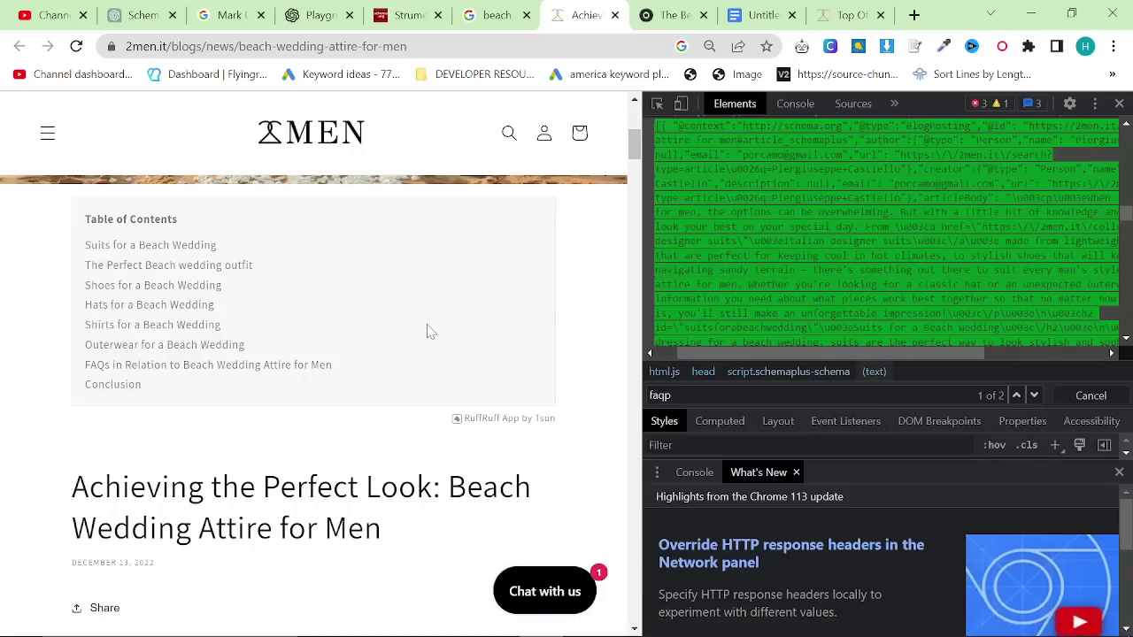
{"action": "left_click", "coordinate": [1119, 104]}
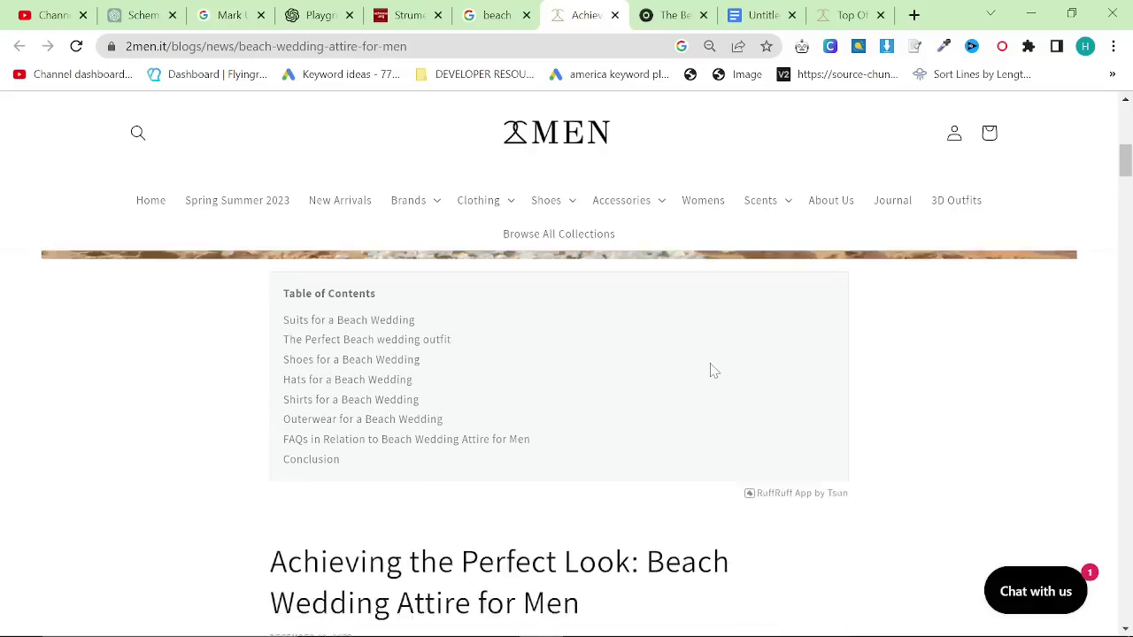
{"action": "scroll", "coordinate": [707, 381], "scroll_direction": "down", "scroll_amount": 4}
{"action": "scroll", "coordinate": [707, 381], "scroll_direction": "up", "scroll_amount": 8}
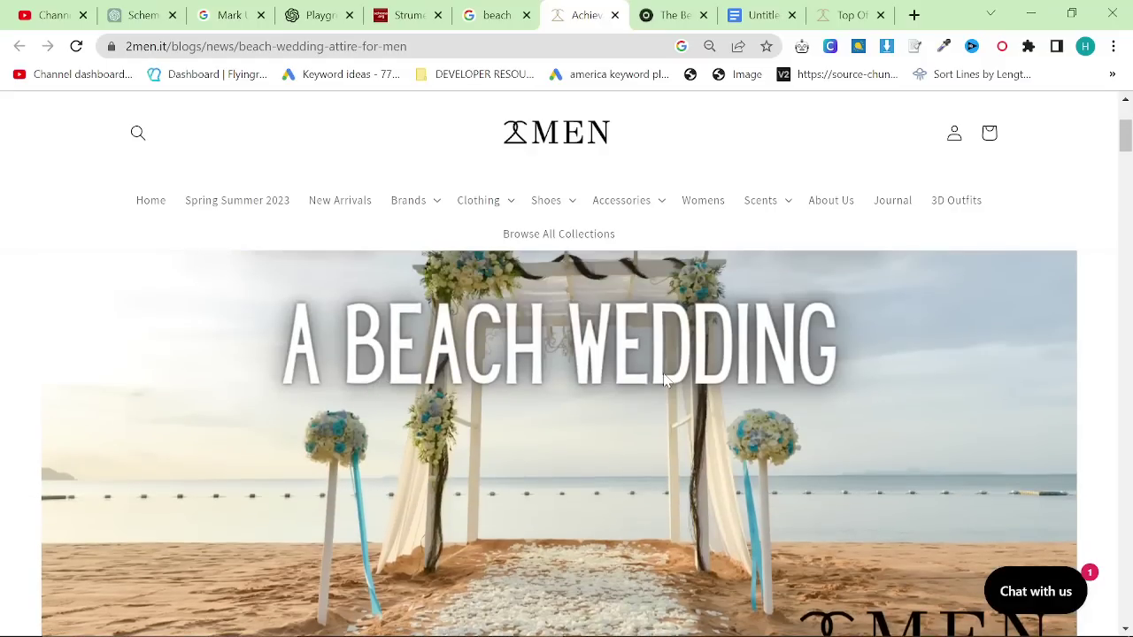
{"action": "scroll", "coordinate": [569, 387], "scroll_direction": "up", "scroll_amount": 1}
{"action": "scroll", "coordinate": [726, 418], "scroll_direction": "down", "scroll_amount": 10}
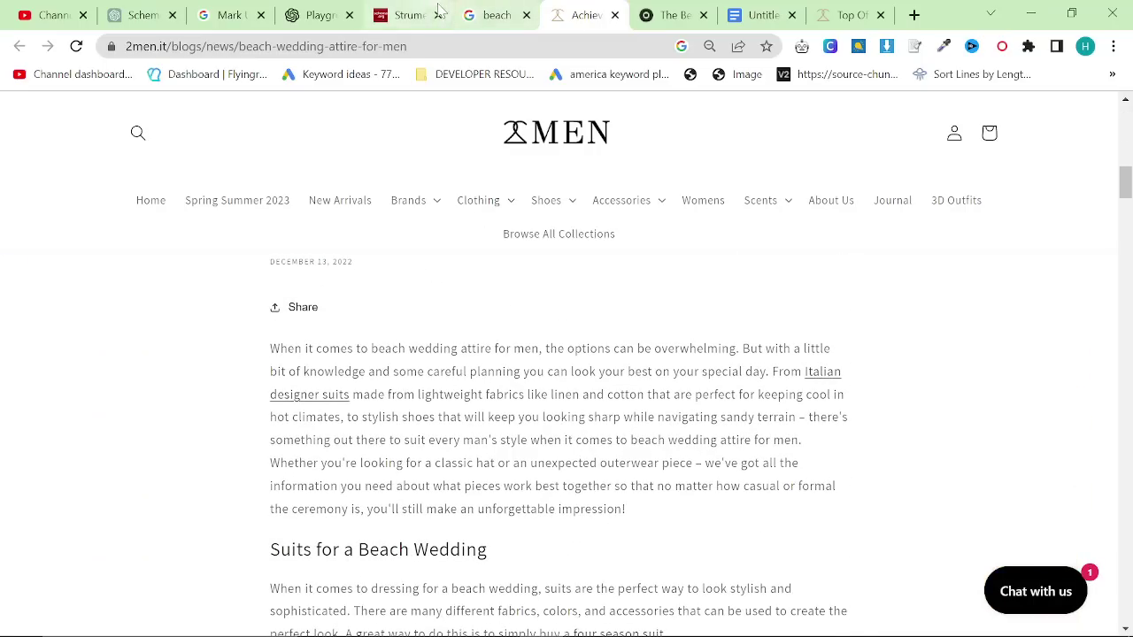
- Return to the Schema.org validator's results for the off-the-rack suit brands post
{"action": "key", "text": "alt+Tab"}
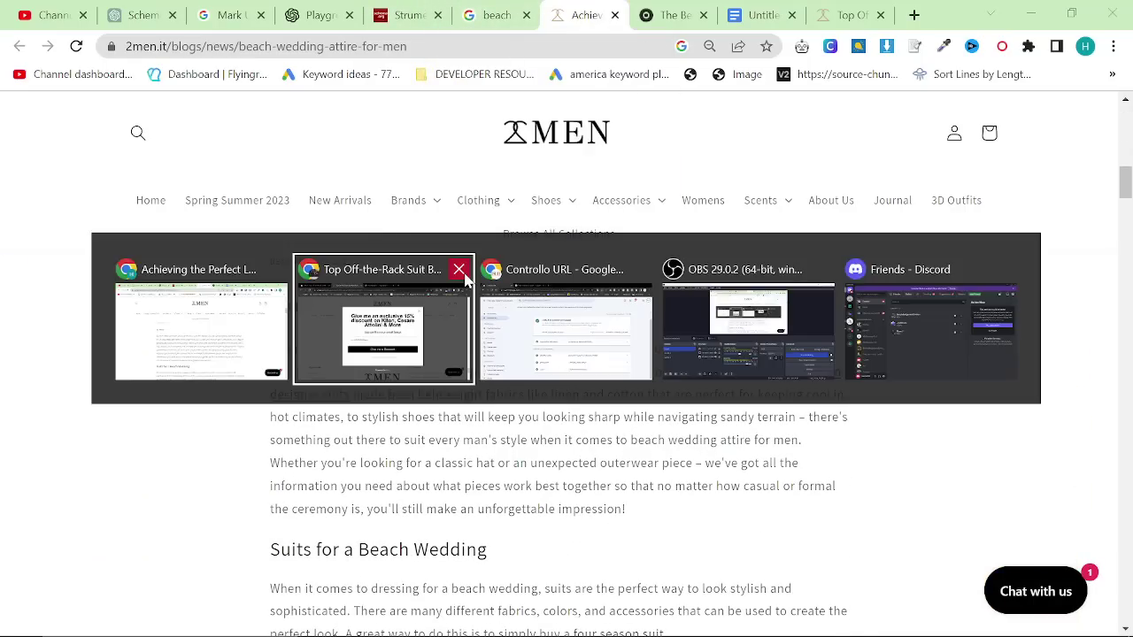
{"action": "left_click", "coordinate": [510, 363]}
{"action": "key", "text": "alt+Tab"}
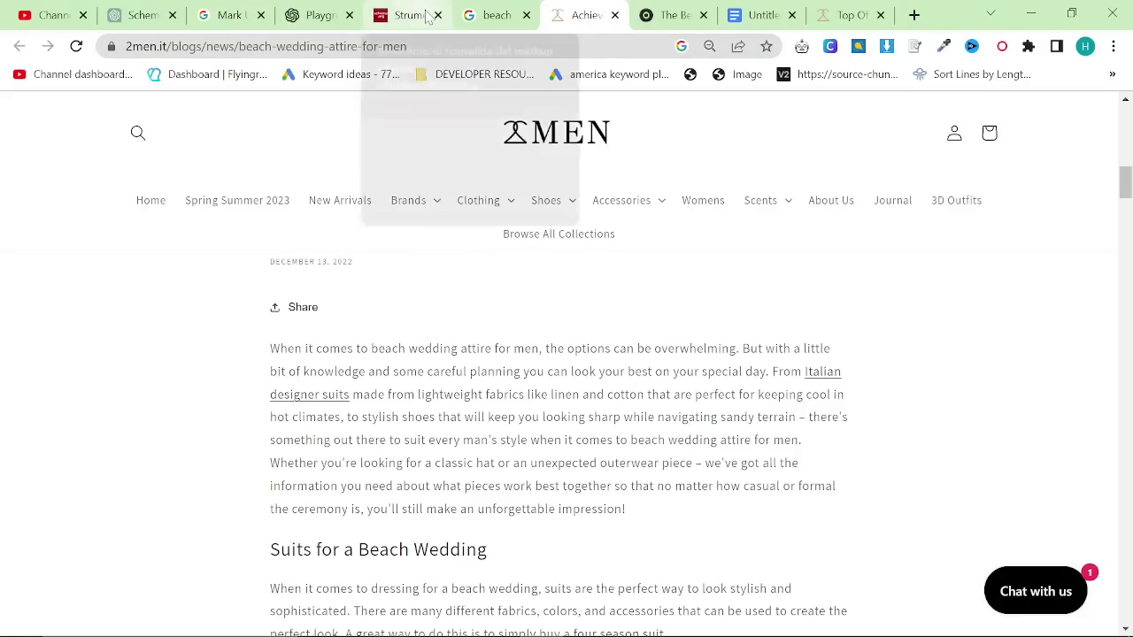
{"action": "left_click", "coordinate": [395, 11]}
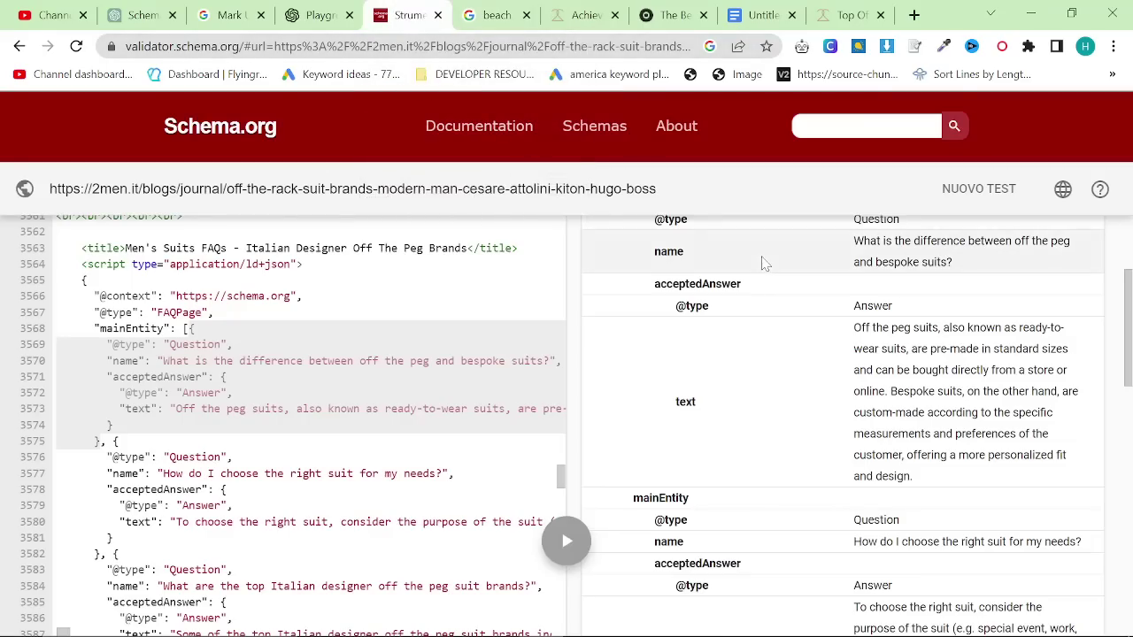